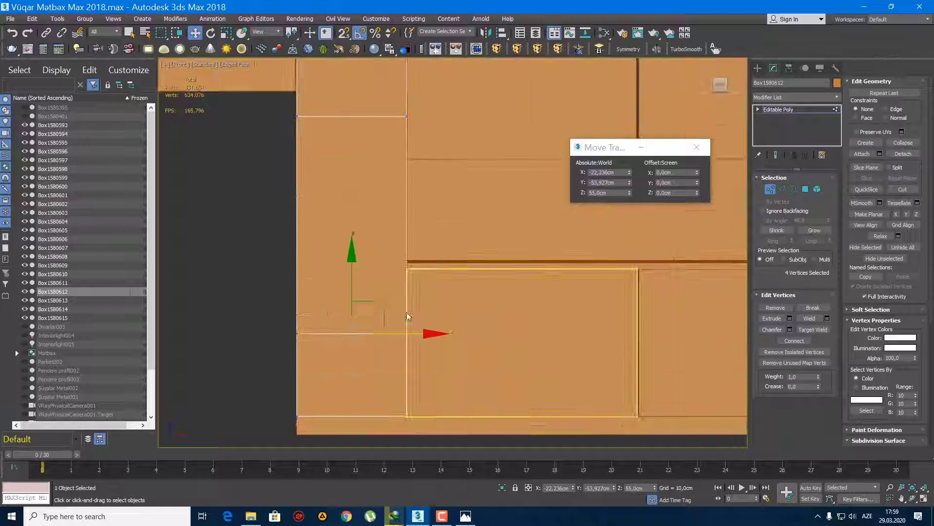
- Move the panel's selected top vertices up to the top edge
drag(467, 215, 489, 233)
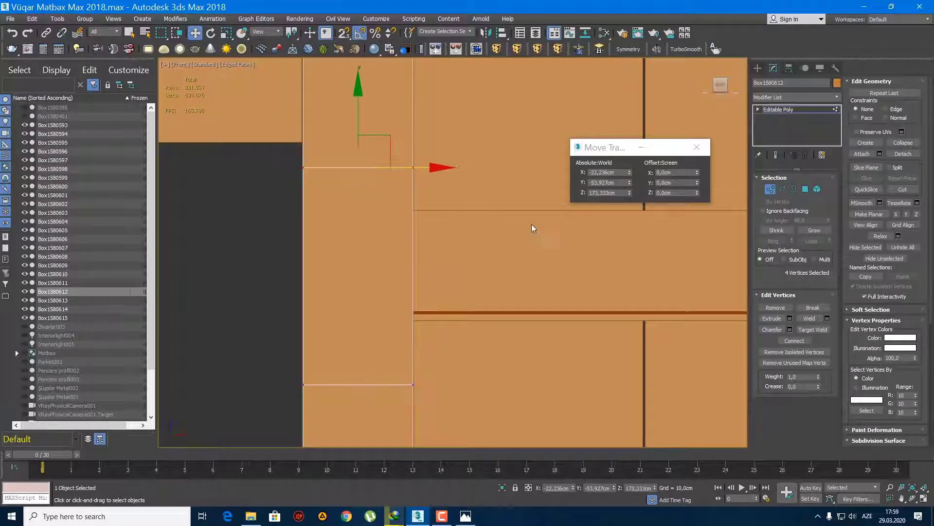
middle_drag(351, 306, 337, 257)
key(ctrl+z)
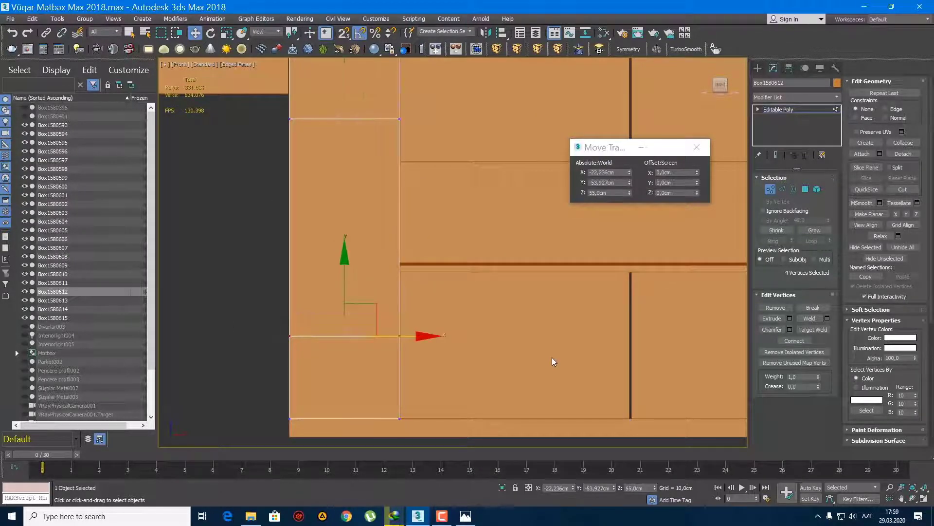
key(shift+z)
key(ctrl+y)
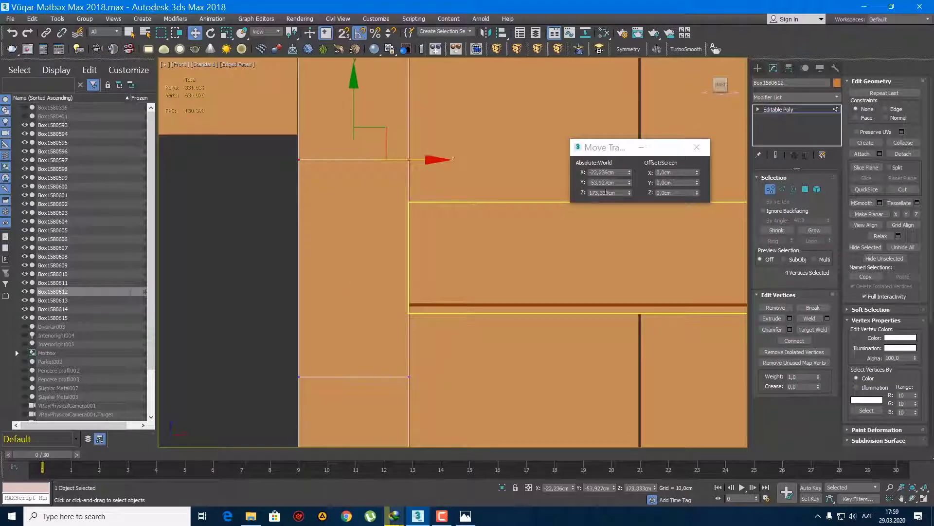
- Set the top vertices' absolute Z height to 155 cm in Move Transform Type-In
click(618, 196)
text(155)
key(Return)
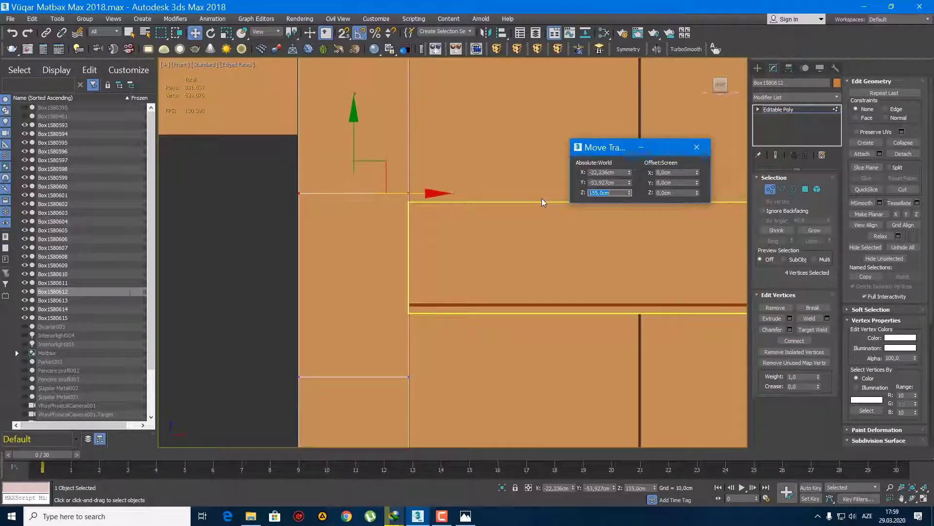
scroll(442, 285, down, 3)
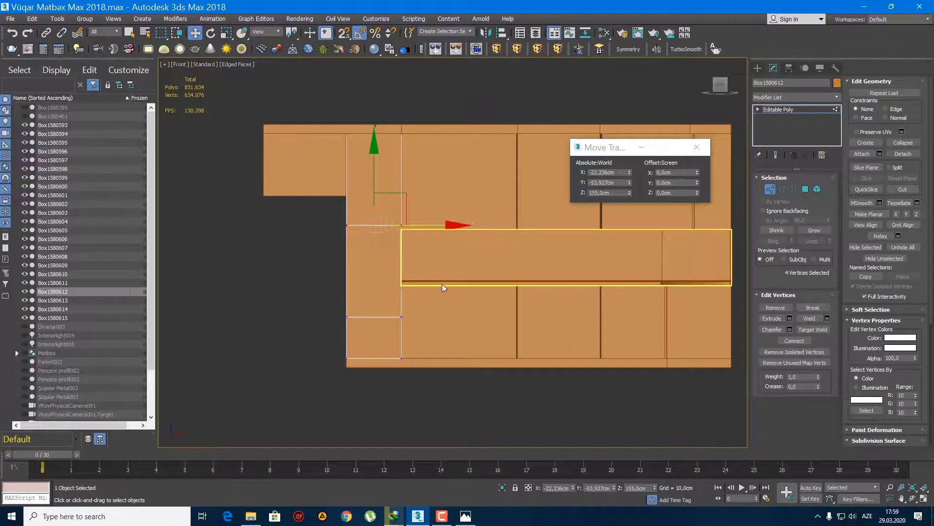
click(696, 146)
key(q)
scroll(396, 294, up, 3)
scroll(395, 296, down, 1)
- Select the long panel's open border and cap it with a face
key(4)
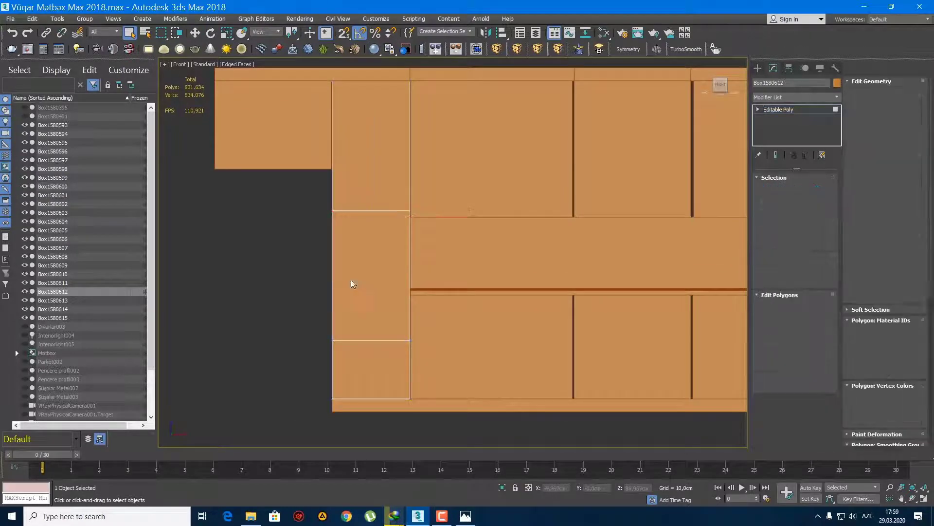
click(351, 279)
click(464, 299)
middle_drag(410, 255, 413, 351)
key(3)
click(412, 274)
scroll(413, 351, up, 5)
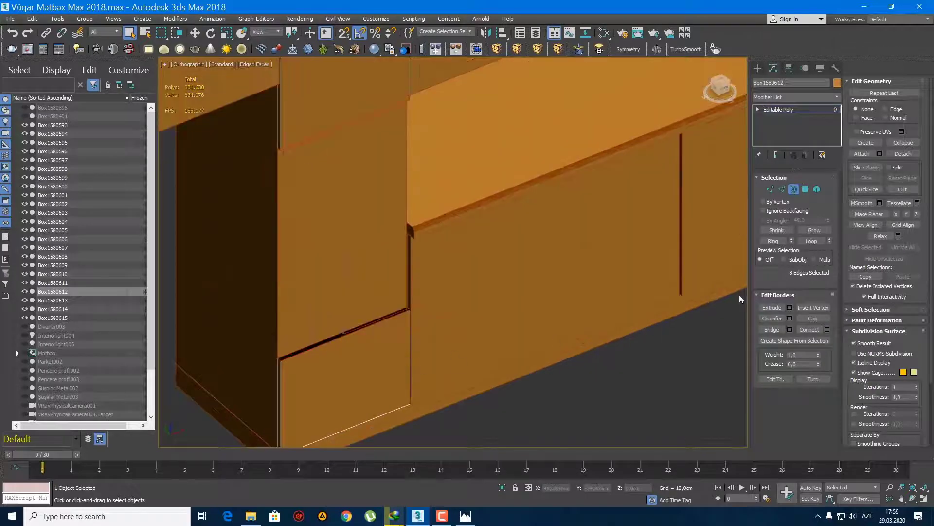
click(812, 318)
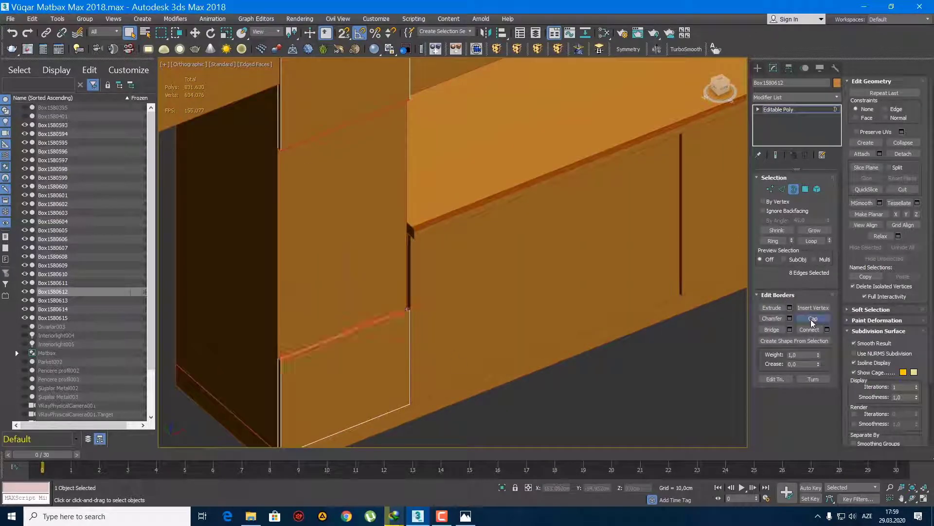
- Exit panel editing, switch to the Front view and select lower door box Box1580605
click(757, 69)
scroll(405, 218, down, 3)
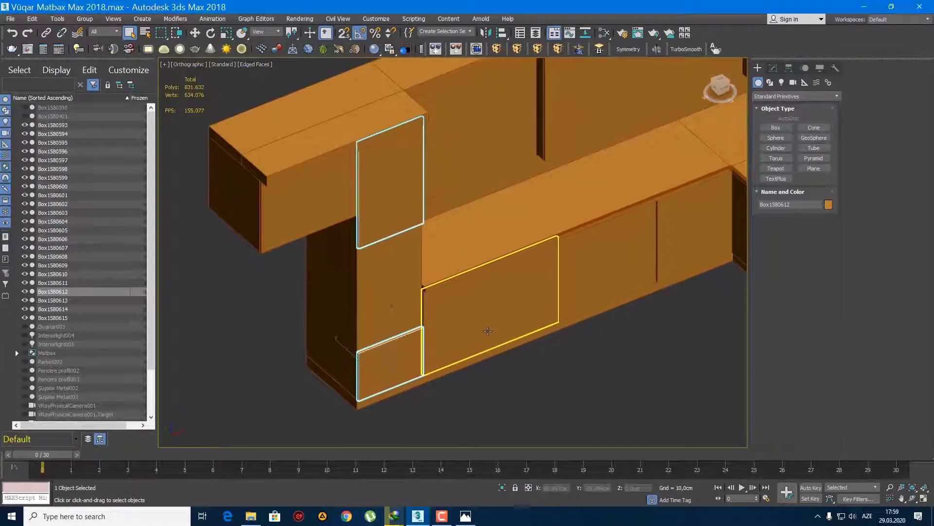
key(f)
scroll(487, 328, up, 3)
scroll(470, 299, up, 2)
click(472, 276)
middle_drag(472, 275, 466, 315)
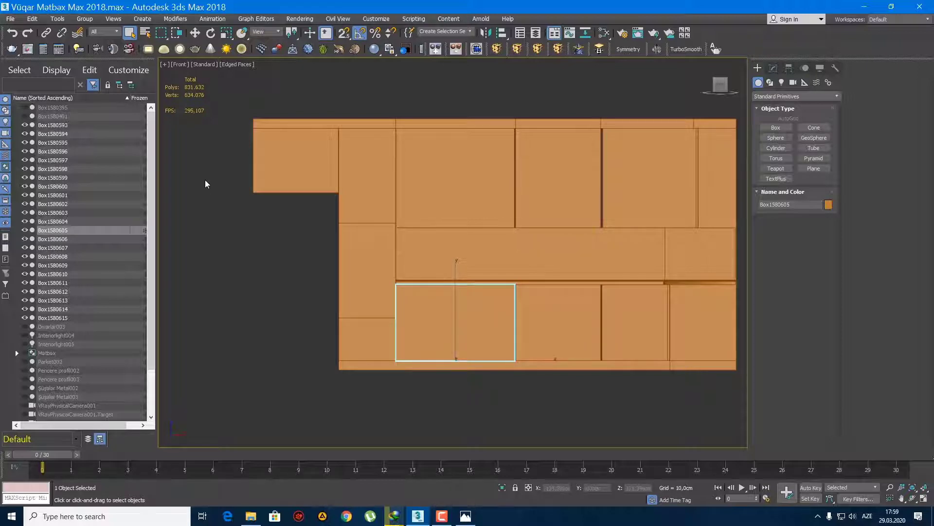
- Connect the top-left door's horizontal edges with a vertical middle edge
click(265, 161)
scroll(312, 236, up, 2)
scroll(312, 236, up, 1)
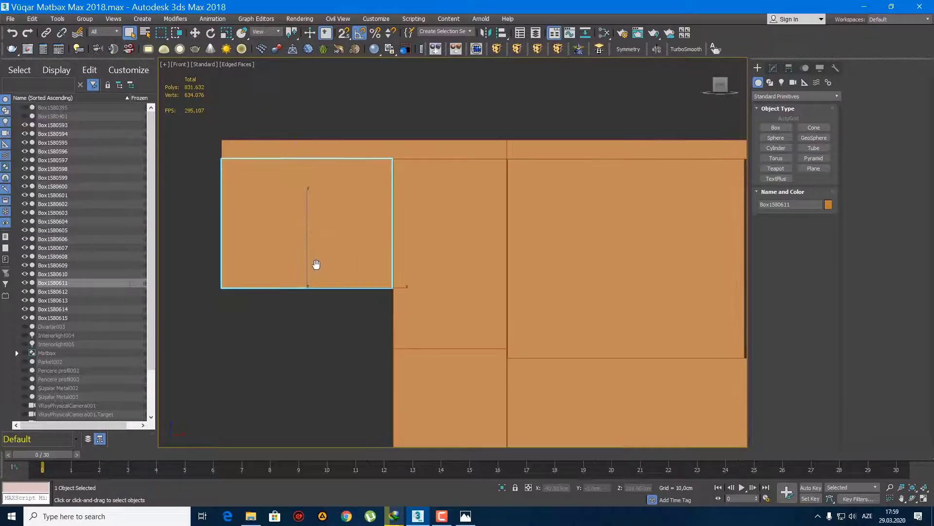
key(2)
click(367, 287)
key(ctrl+shift+e)
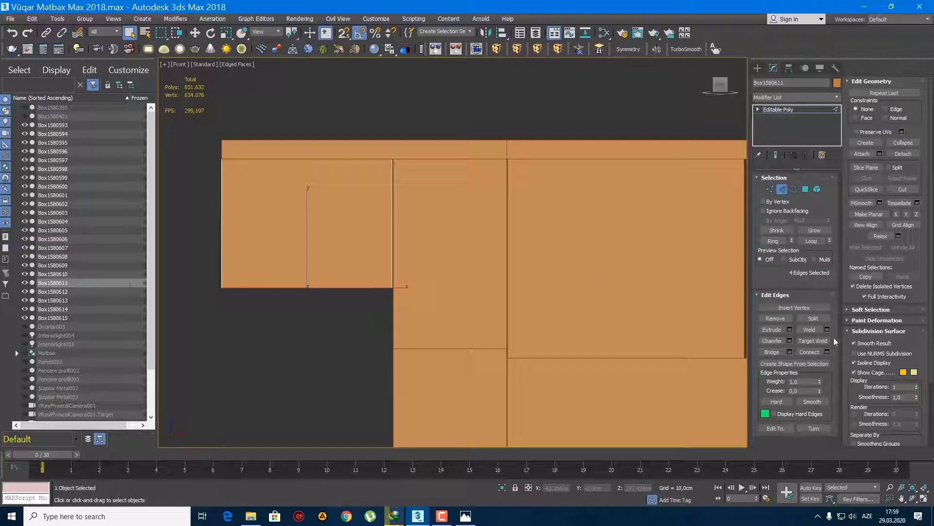
click(828, 351)
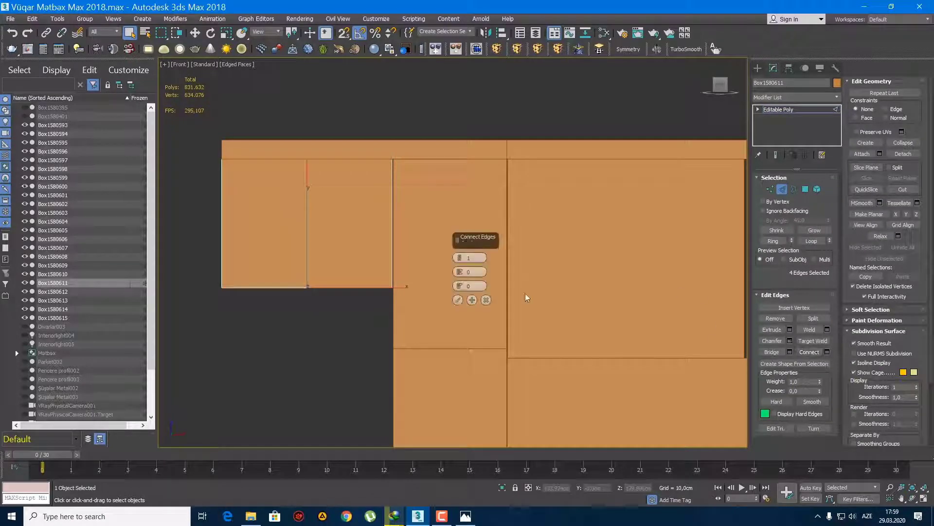
click(458, 299)
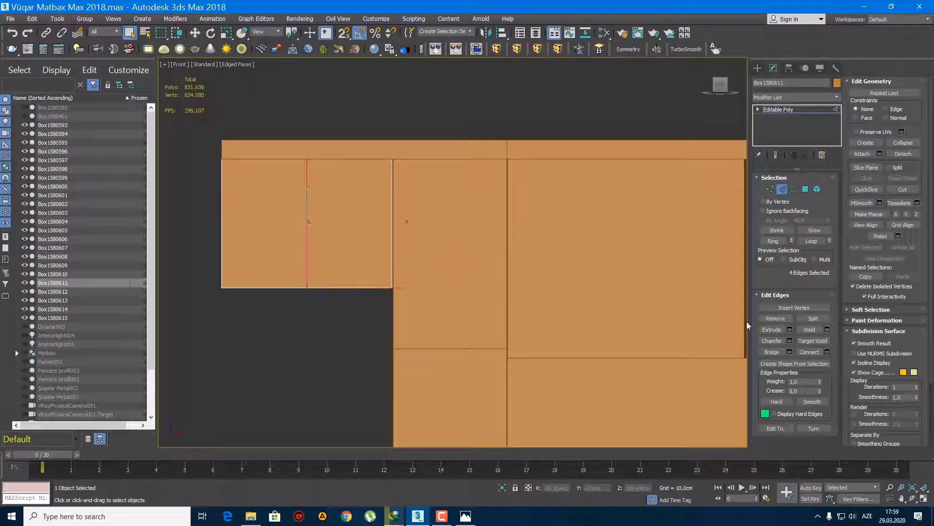
- Chamfer the middle edge to a 0,6 cm width
click(790, 340)
click(471, 272)
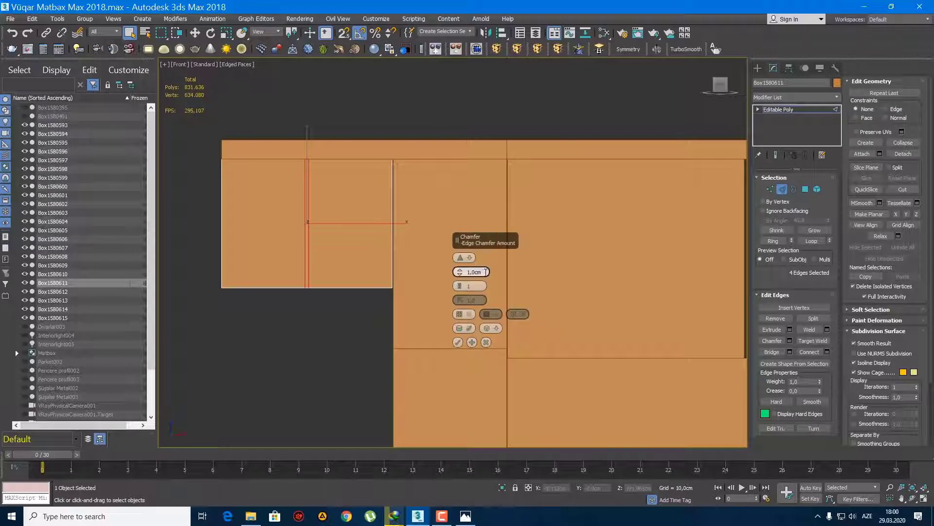
text(0)
key(Return)
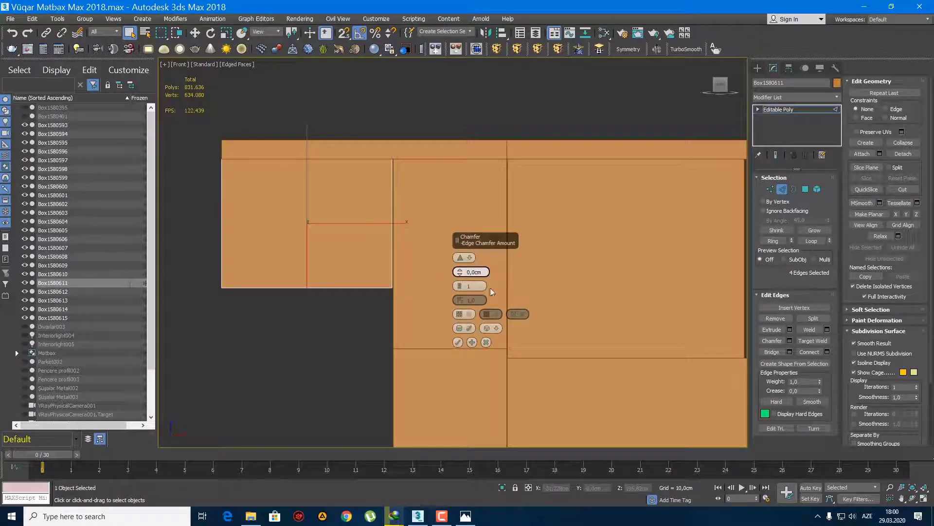
key(BackSpace)
key(BackSpace)
key(Return)
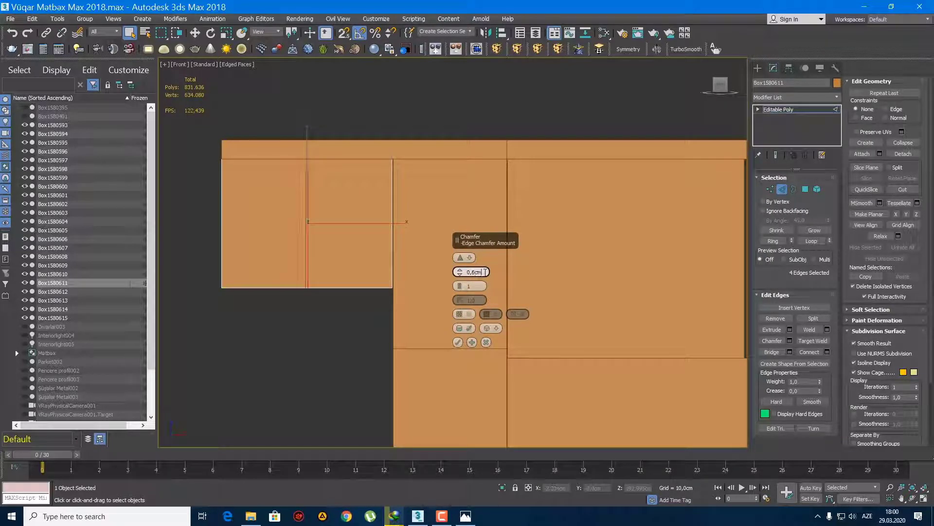
click(458, 343)
- Delete the thin chamfer strip polygons between the two door halves
scroll(294, 298, up, 3)
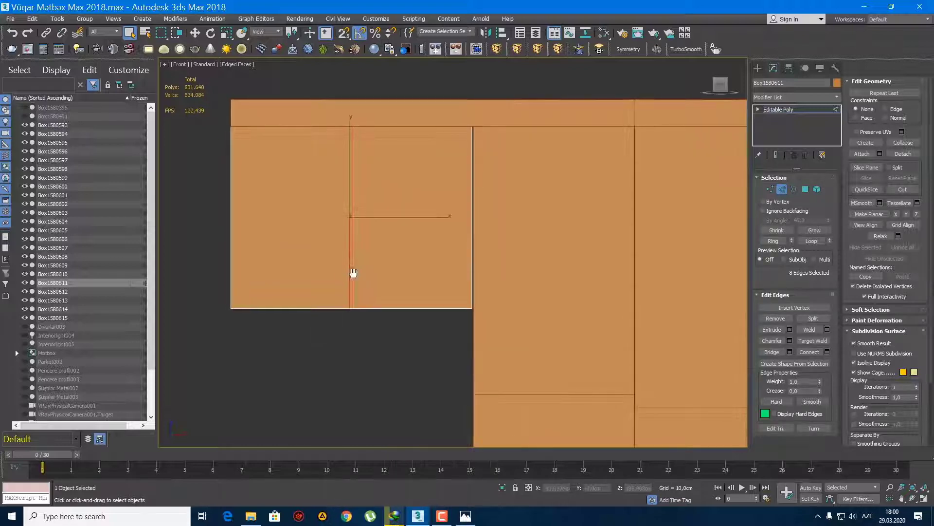
scroll(353, 272, down, 3)
key(4)
click(319, 305)
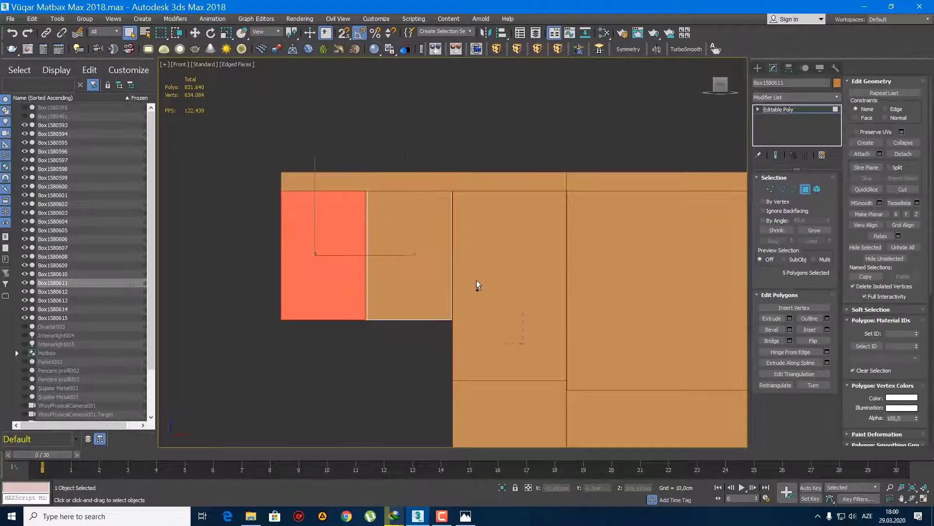
ctrl+click(409, 229)
click(367, 200)
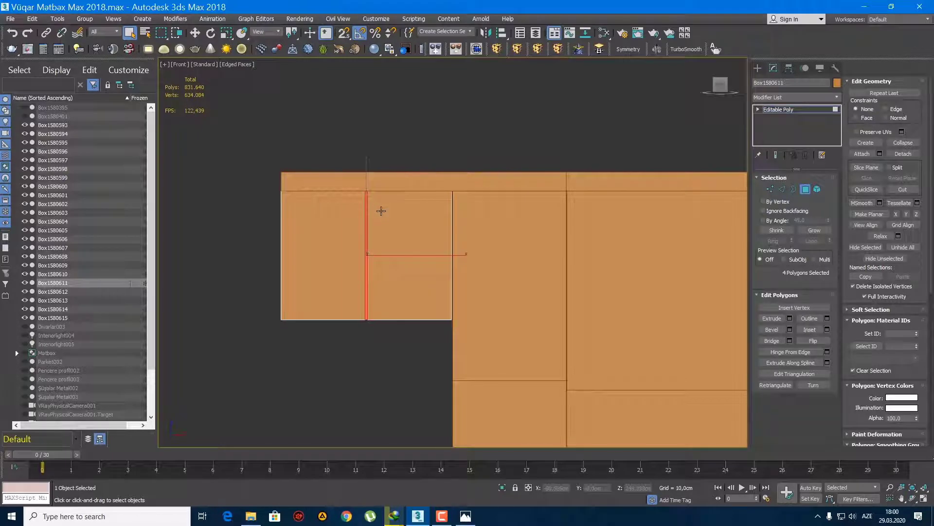
key(Delete)
- Cap the open border holes left by the deleted strip
mouse_move(378, 253)
alt+middle_down()
mouse_move(409, 256)
mouse_move(386, 303)
alt+middle_up()
scroll(392, 302, up, 3)
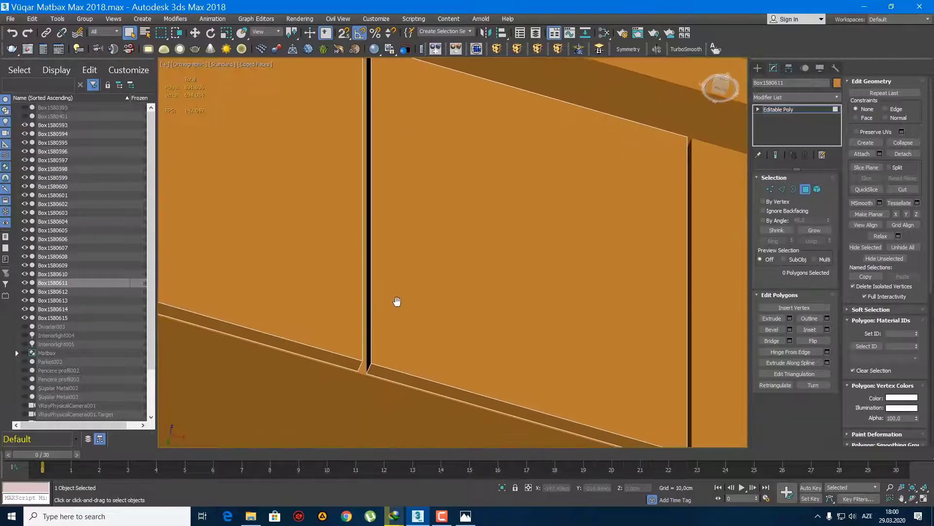
key(3)
click(362, 285)
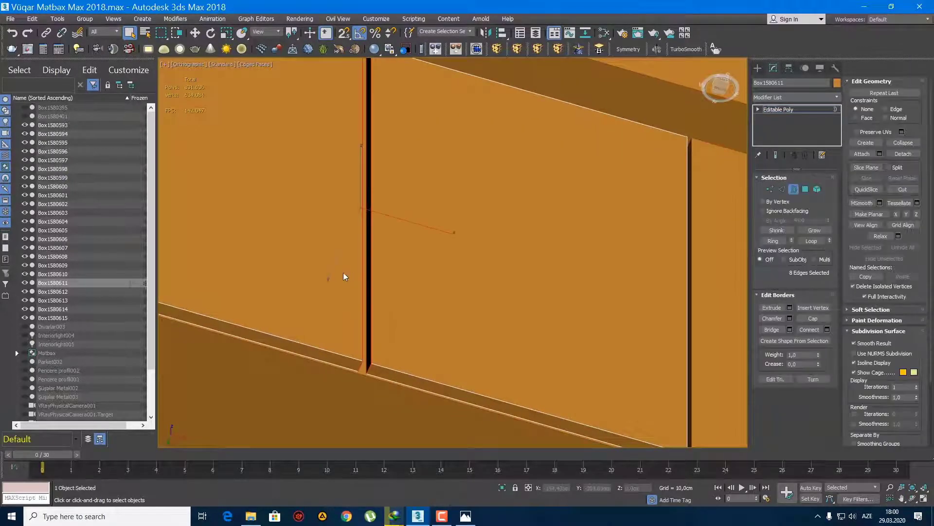
click(813, 318)
- Frame the wall in Front view, select the lower door box and set Width Segs to 2
scroll(537, 265, down, 5)
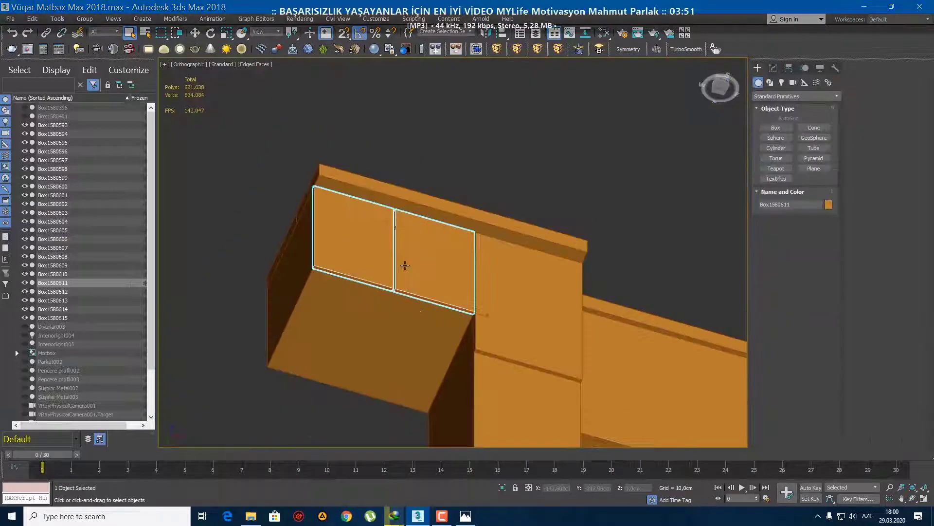
key(f)
scroll(438, 305, down, 3)
mouse_move(287, 317)
middle_down()
mouse_move(394, 289)
mouse_move(361, 151)
middle_up()
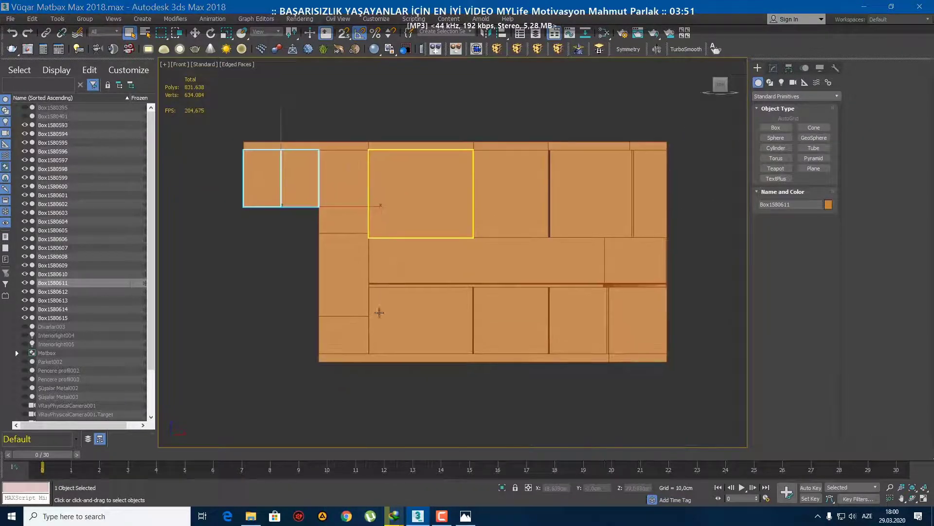
middle_drag(346, 213, 340, 225)
click(404, 323)
scroll(403, 323, up, 3)
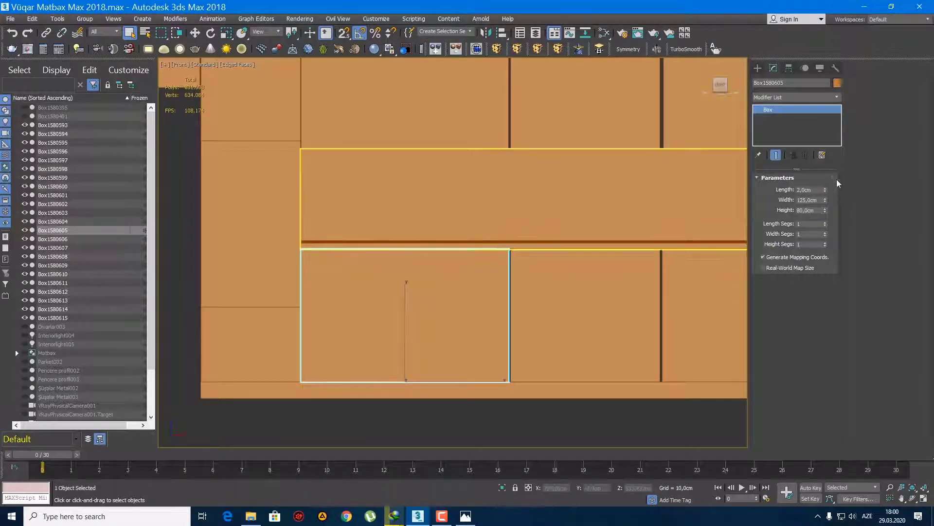
click(826, 233)
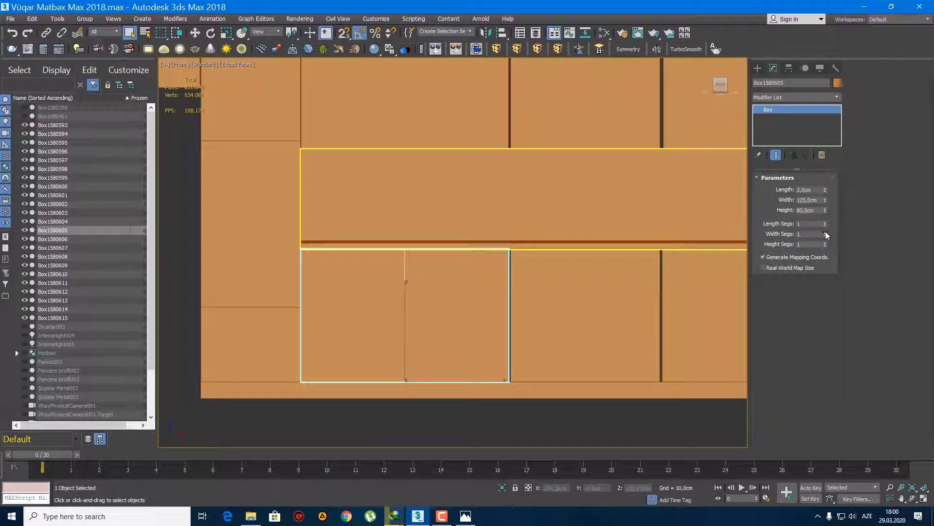
- Convert the box to an editable poly, then undo back to the parametric box
right_click(790, 112)
click(810, 199)
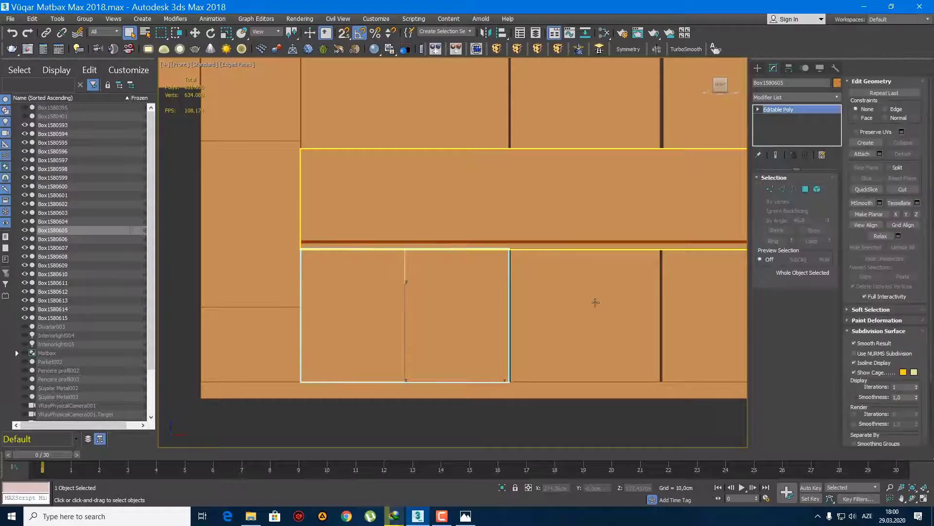
middle_drag(434, 404, 395, 372)
key(ctrl+z)
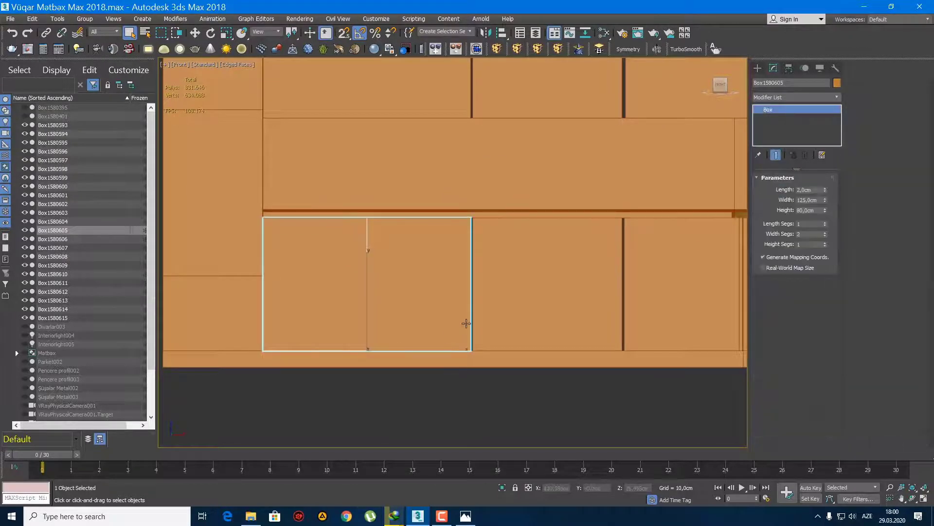
- Reselect the wide 125 cm lower door box and give it 2 width segments
mouse_move(487, 280)
middle_down()
mouse_move(467, 291)
mouse_move(469, 317)
middle_up()
scroll(466, 291, down, 4)
ctrl+click(448, 307)
scroll(404, 322, up, 4)
alt+middle_drag(404, 323, 414, 328)
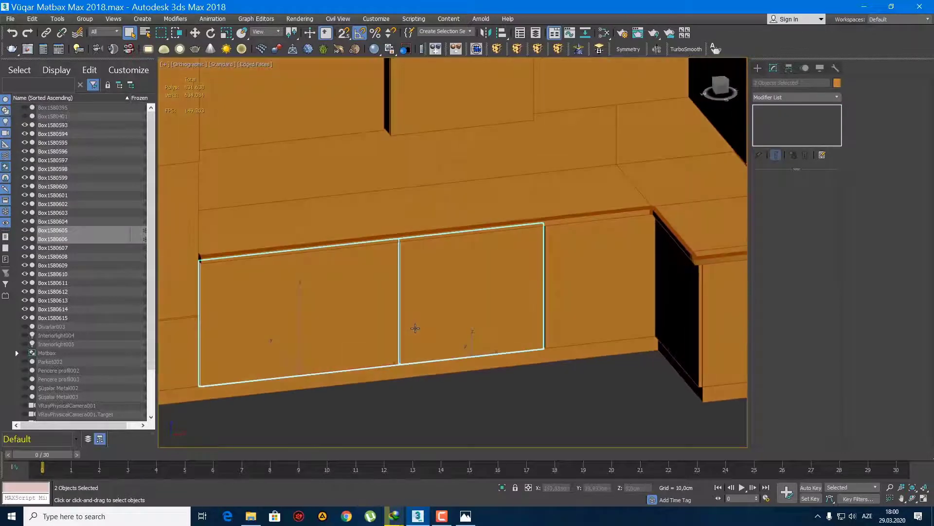
click(414, 327)
click(391, 265)
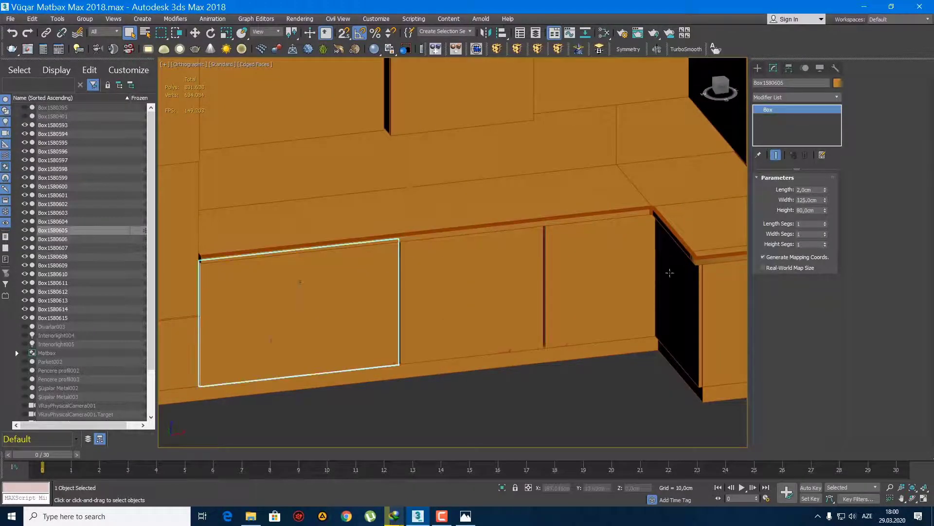
click(825, 232)
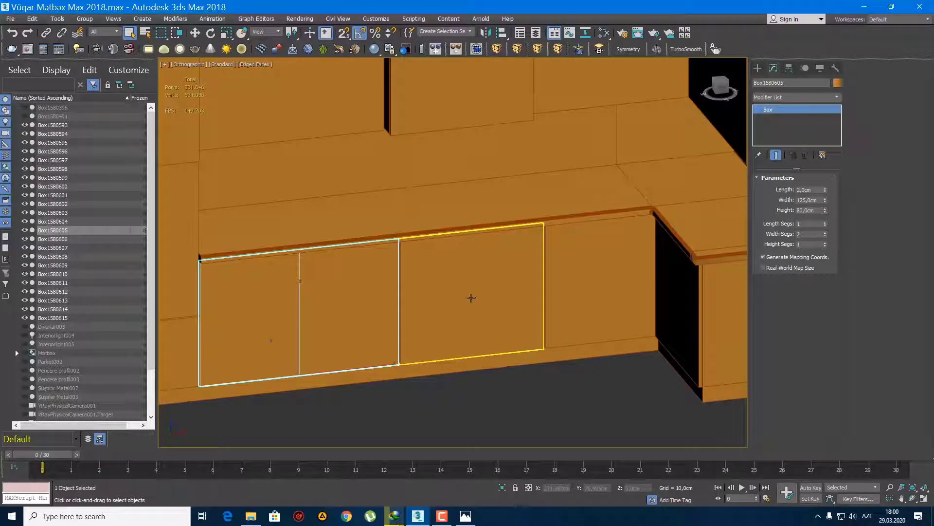
- Convert Box1580605 to an editable poly and select its middle dividing edge loop
right_click(782, 111)
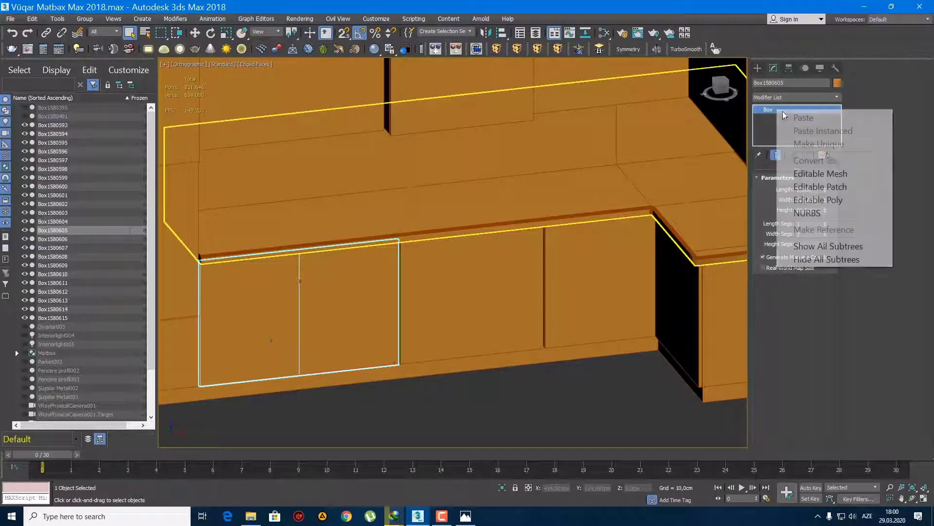
click(827, 199)
click(789, 188)
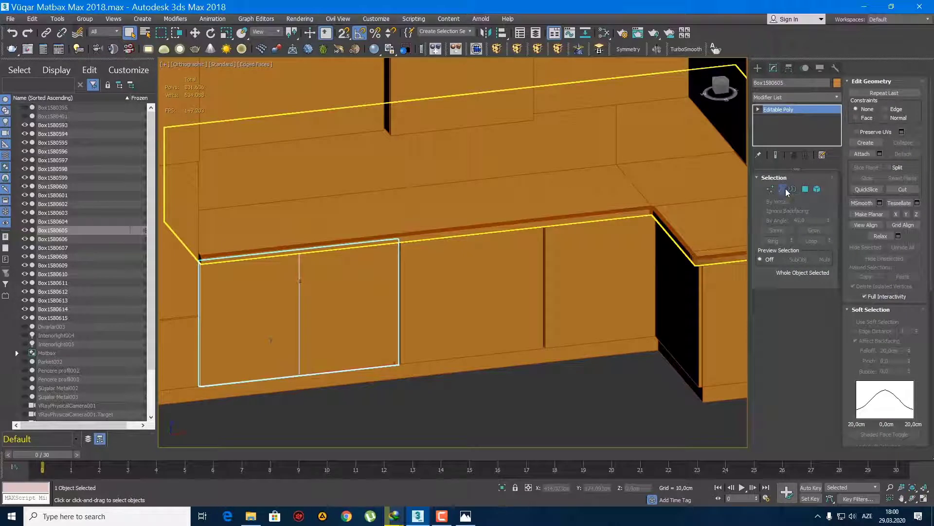
click(302, 311)
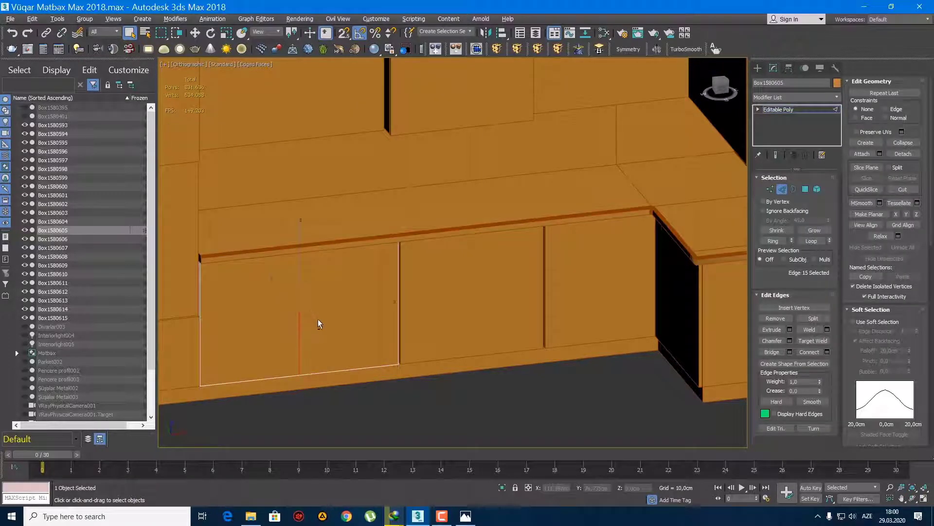
double_click(316, 314)
- Chamfer the dividing edge loop into a narrow gap, entering a 0,5 amount
click(790, 340)
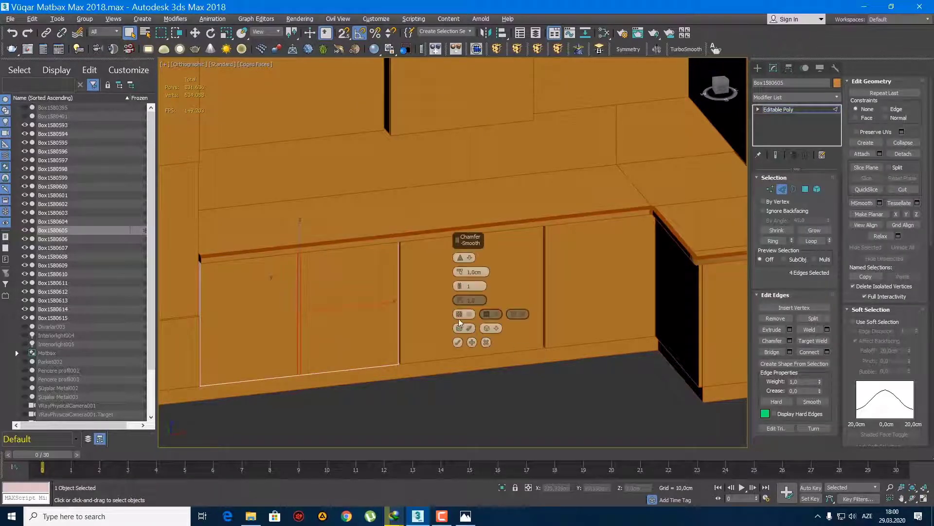
text(0,)
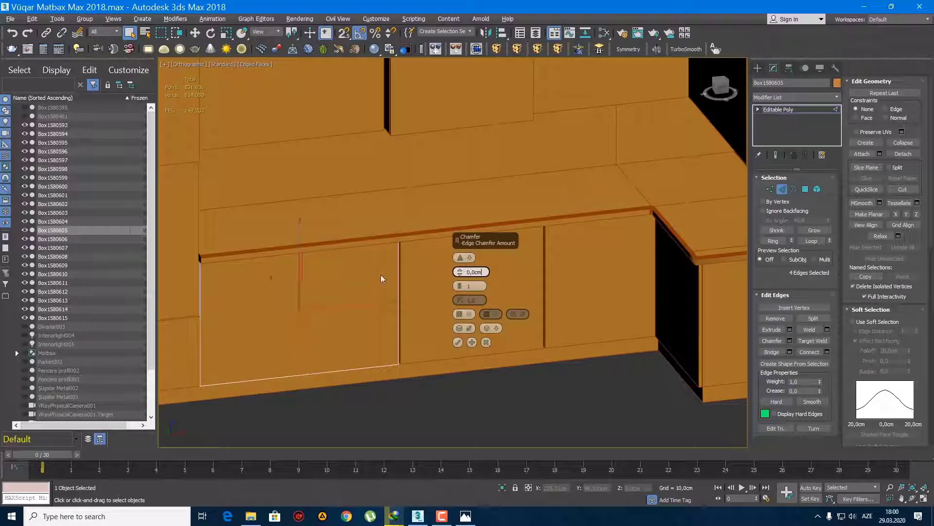
text(5)
key(Return)
key(BackSpace)
key(BackSpace)
key(BackSpace)
click(459, 342)
- Delete the thin chamfered middle strip polygons
middle_drag(367, 346, 387, 346)
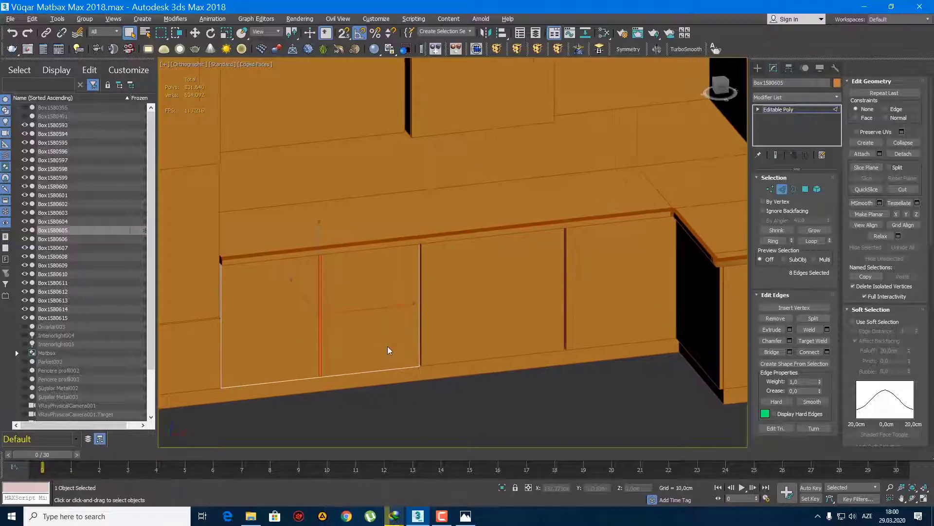
key(4)
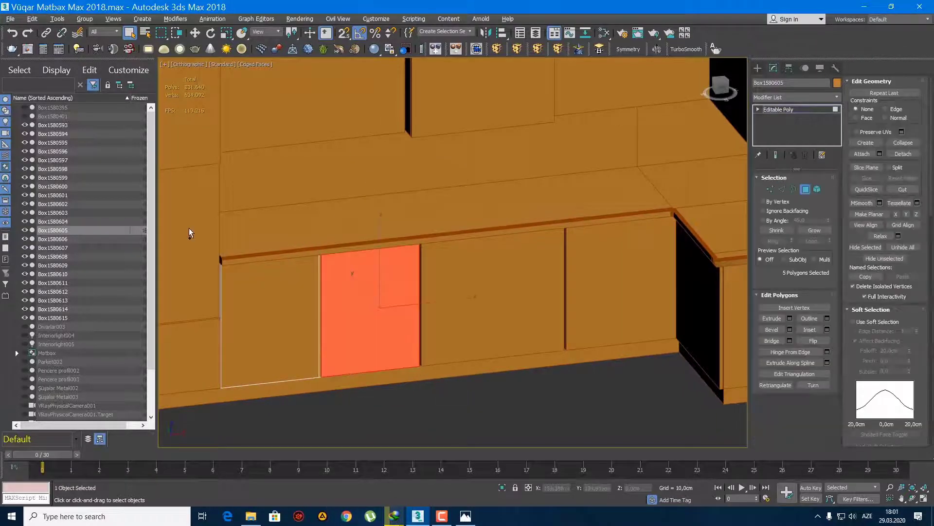
ctrl+click(285, 391)
drag(293, 396, 317, 388)
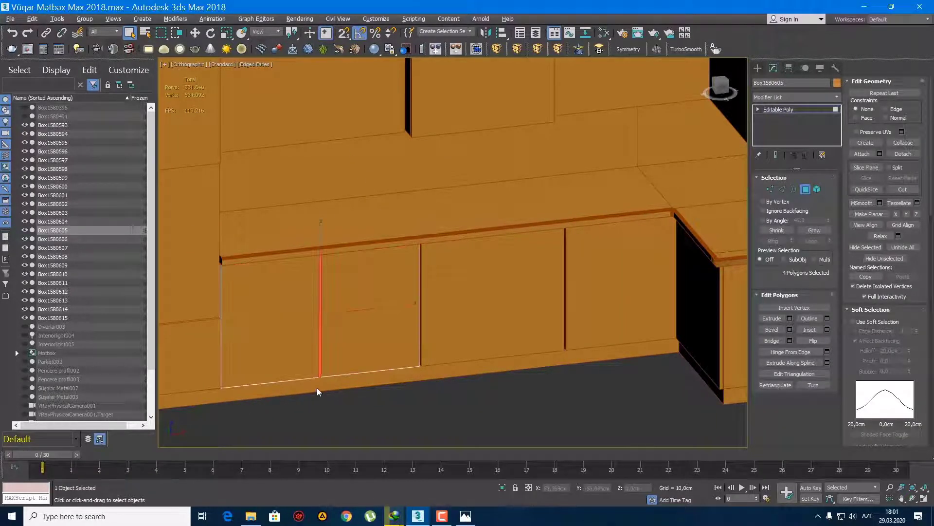
key(Delete)
- Cap the open border left by the gap and exit sub-object editing
middle_drag(370, 379, 385, 379)
key(3)
click(386, 384)
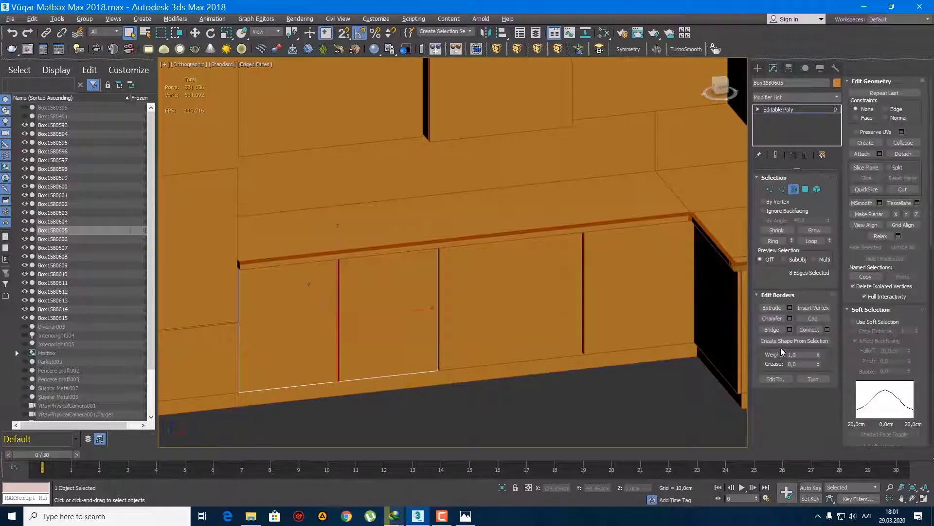
click(812, 319)
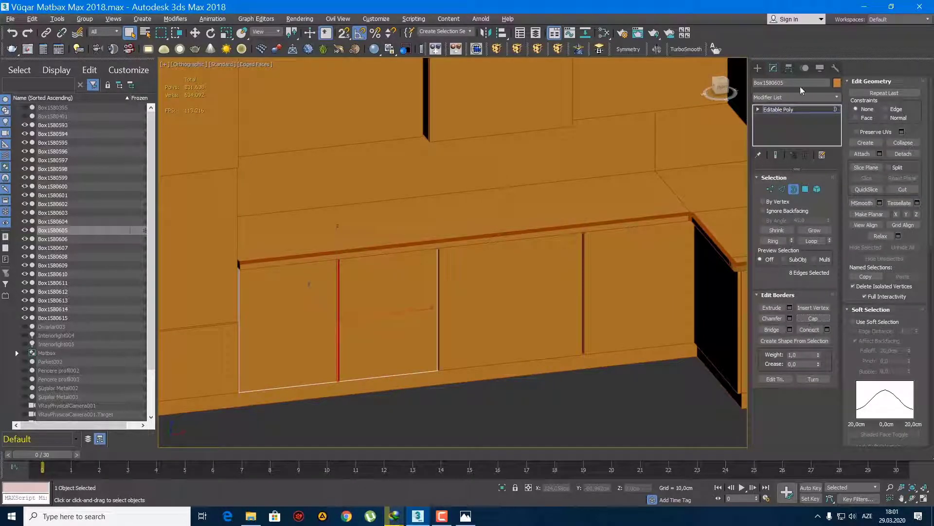
click(758, 68)
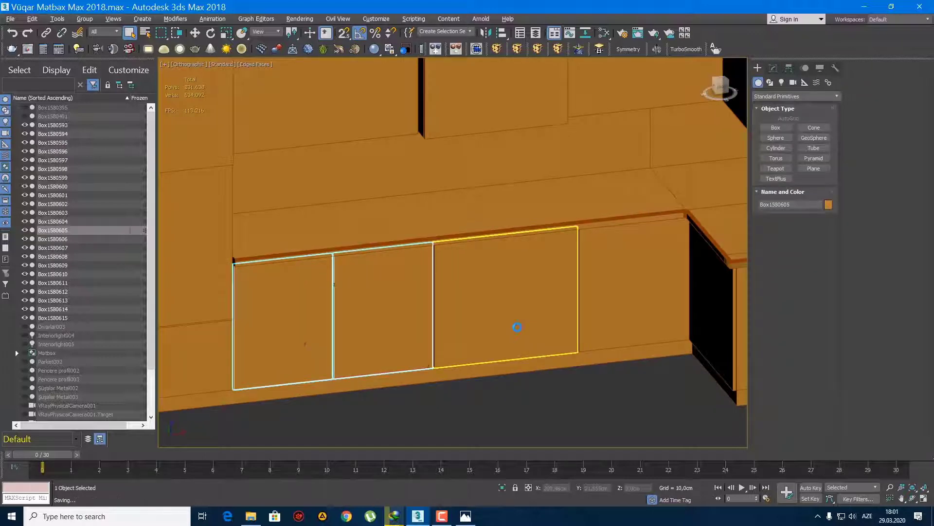
- Select the 90 cm door box Box1580606 and raise its Height Segs to 3
click(713, 366)
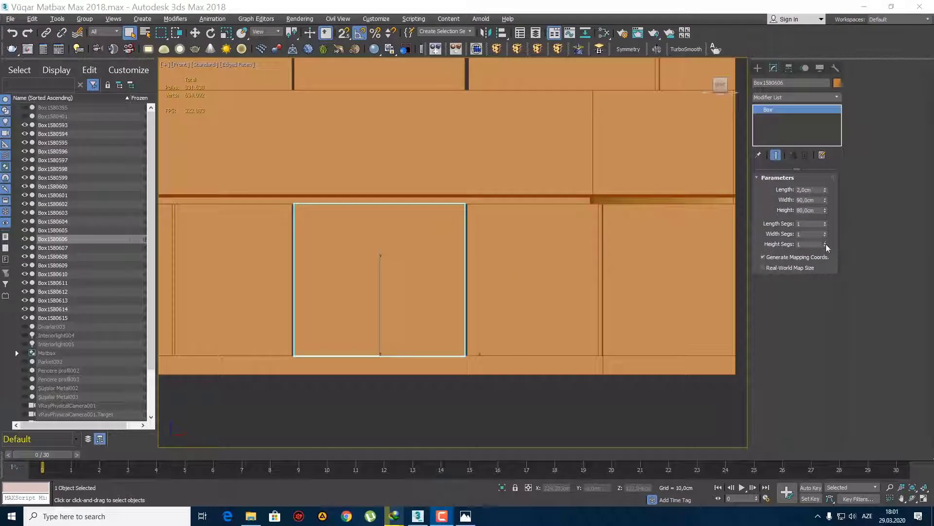
click(826, 244)
click(825, 244)
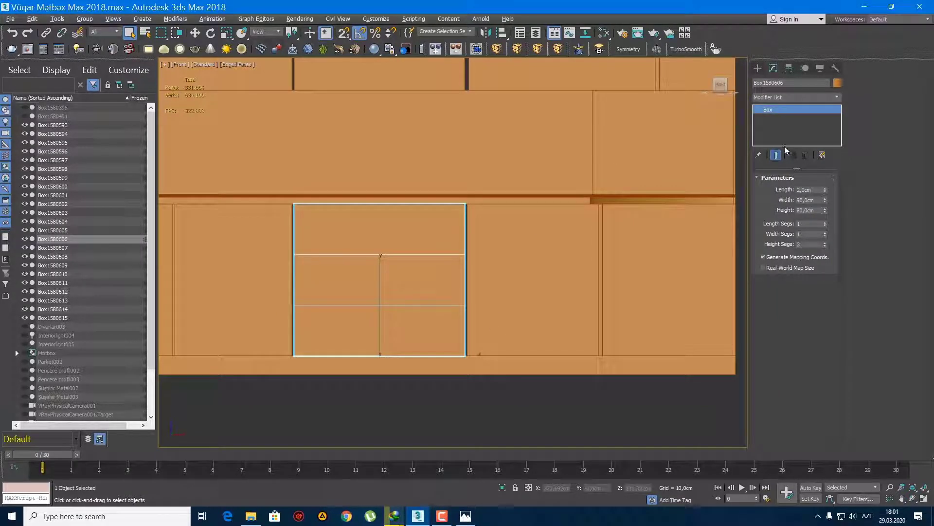
- Convert Box1580606 to an editable poly and enter vertex editing with Move
right_click(784, 117)
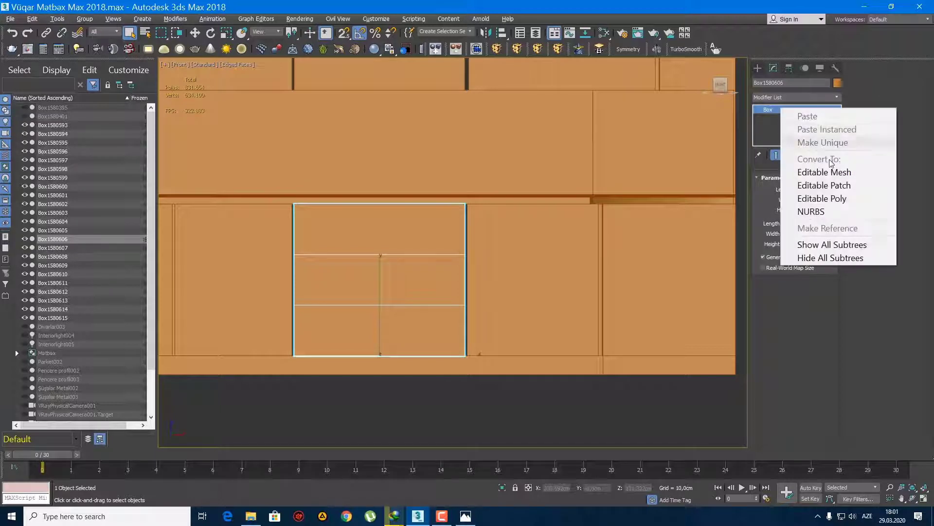
click(826, 198)
middle_drag(505, 324, 492, 305)
key(1)
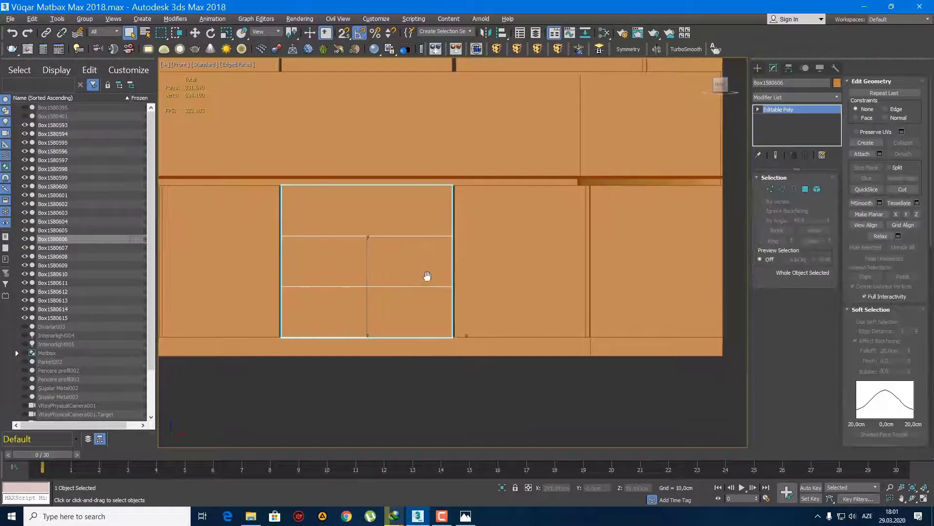
key(w)
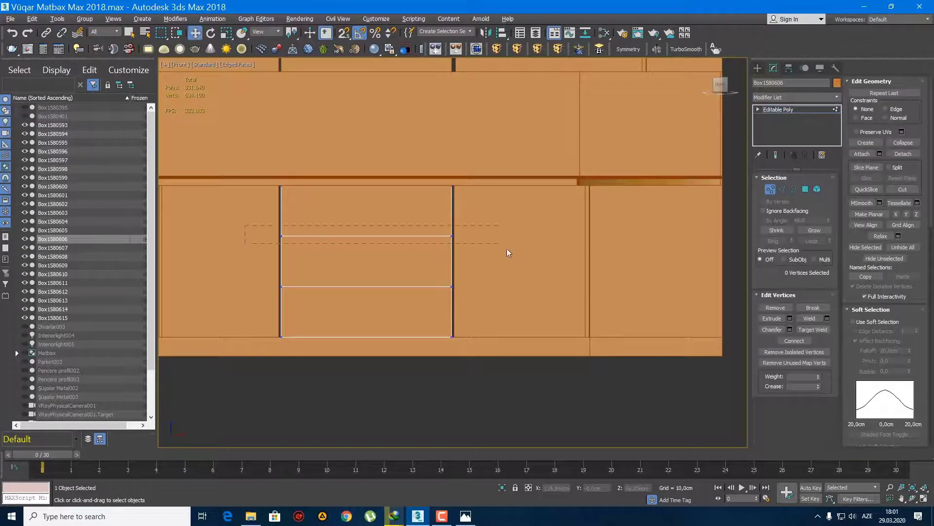
- Raise both rows of divider vertices upward to leave a shallower top band
drag(506, 252, 507, 253)
drag(376, 202, 375, 190)
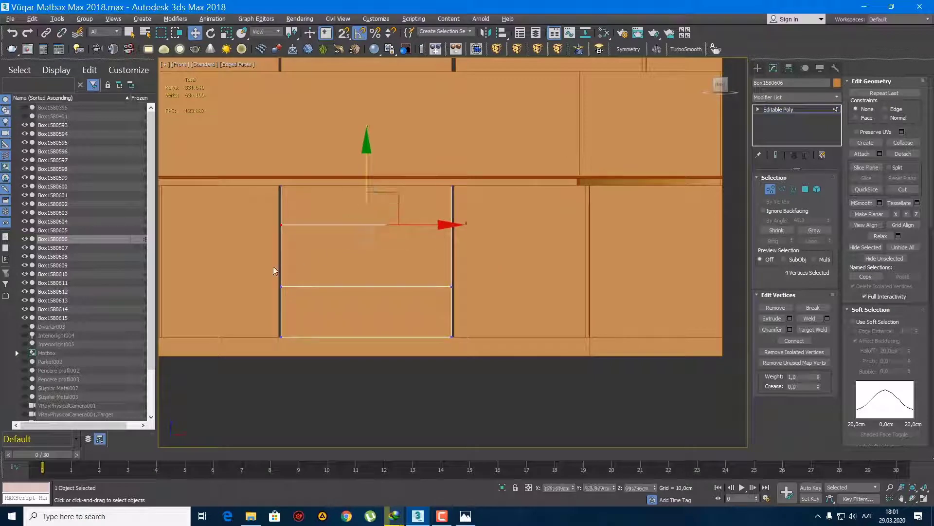
drag(561, 305, 559, 305)
drag(383, 246, 371, 228)
drag(252, 221, 468, 229)
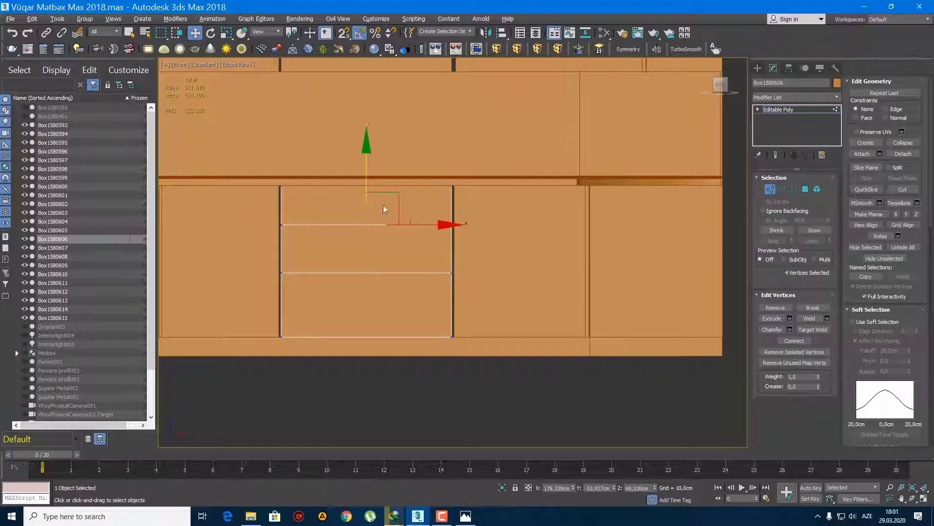
drag(364, 172, 364, 163)
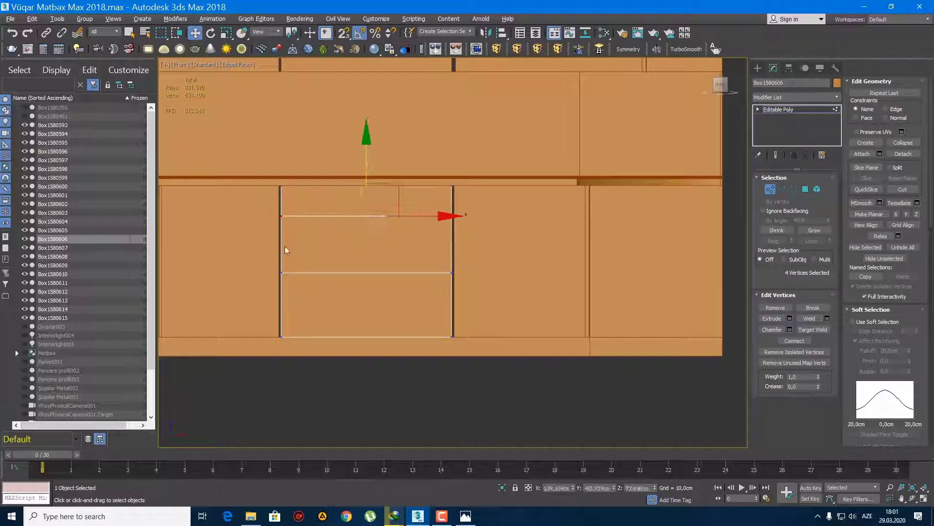
drag(689, 285, 688, 285)
drag(367, 219, 368, 215)
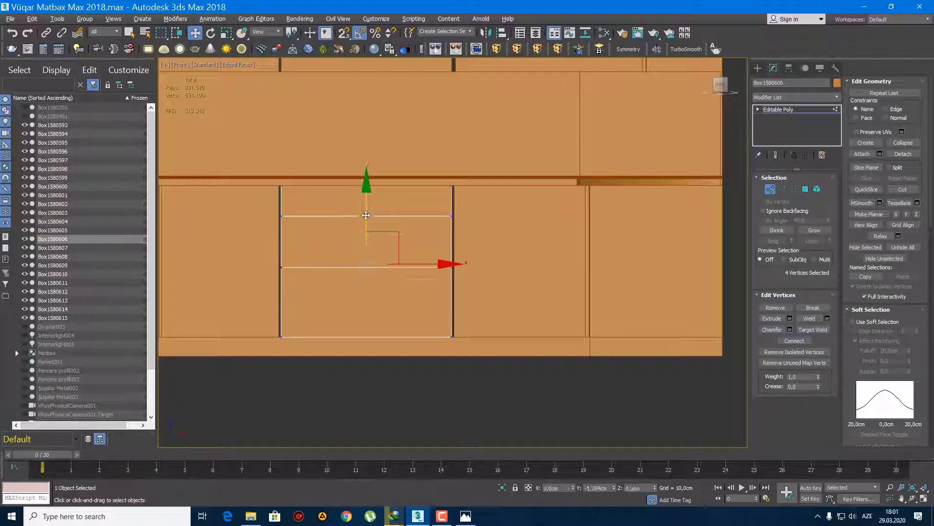
key(2)
middle_drag(390, 253, 417, 267)
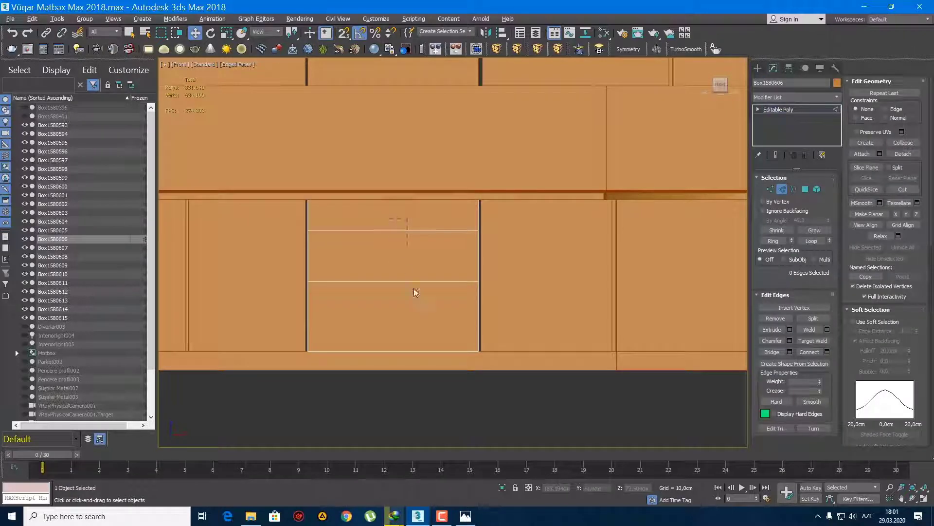
- Chamfer both horizontal dividing edges into thin gaps with a ,7 amount
drag(401, 225, 416, 292)
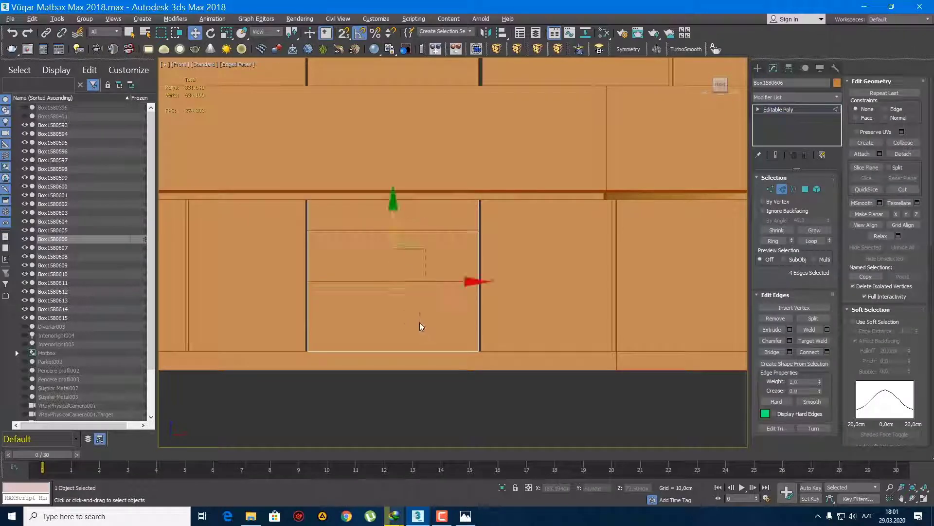
click(790, 340)
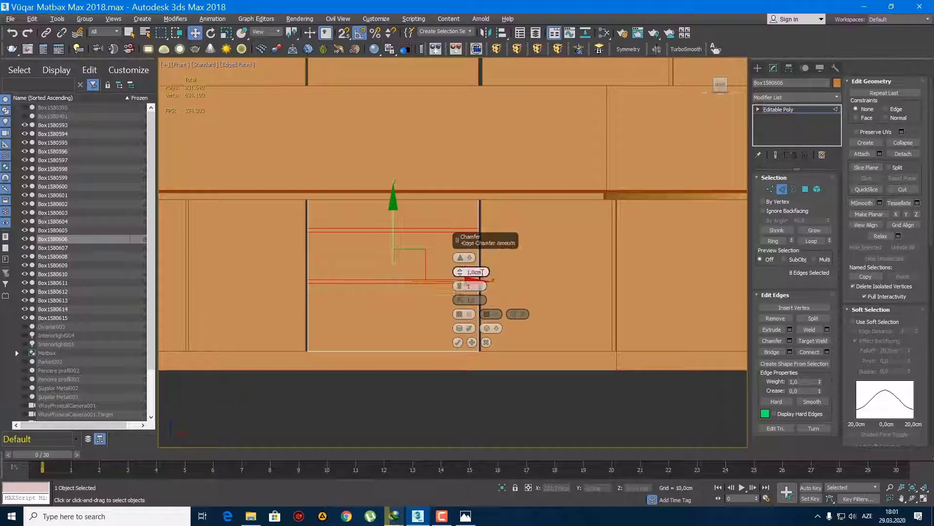
text(,7)
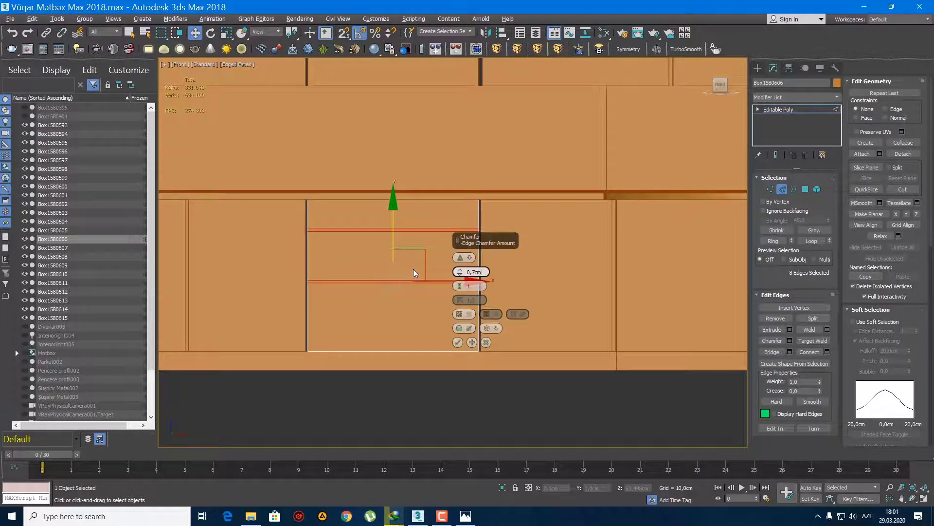
key(Return)
key(q)
middle_drag(422, 290, 428, 299)
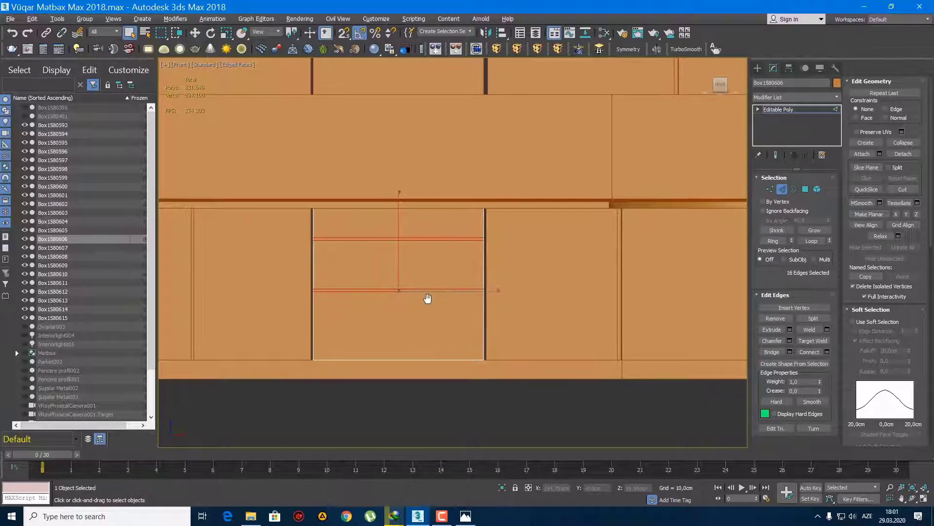
- Select the three drawer-front faces in polygon mode, then clear the selection
key(4)
click(602, 229)
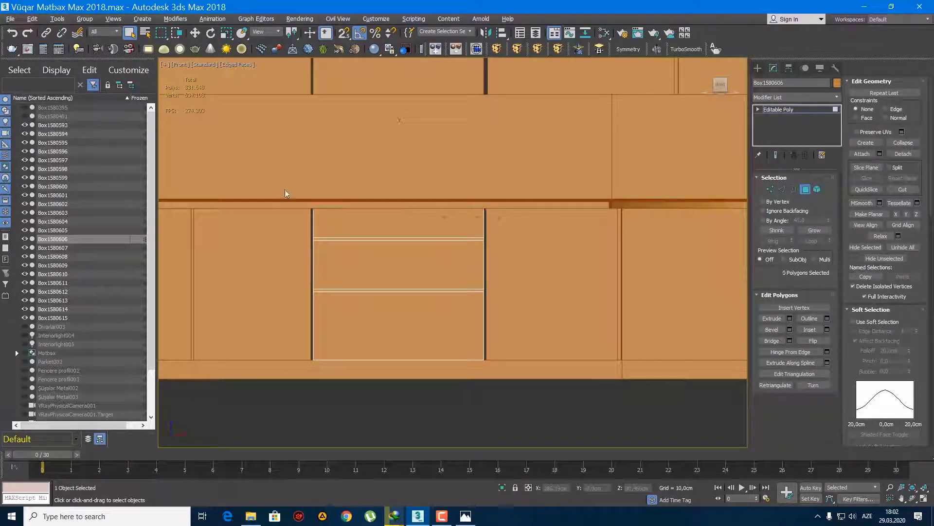
drag(531, 224, 530, 222)
ctrl+drag(496, 265, 292, 277)
ctrl+drag(284, 311, 533, 444)
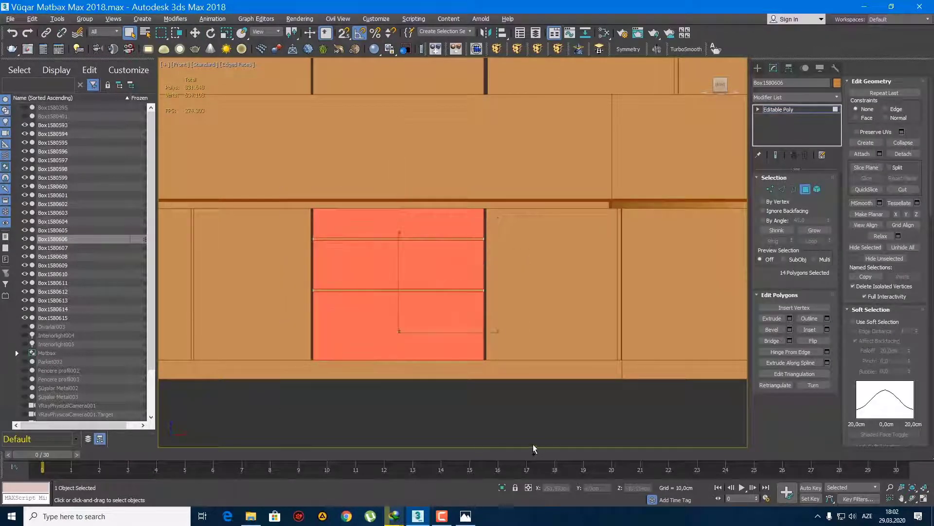
key(ctrl+d)
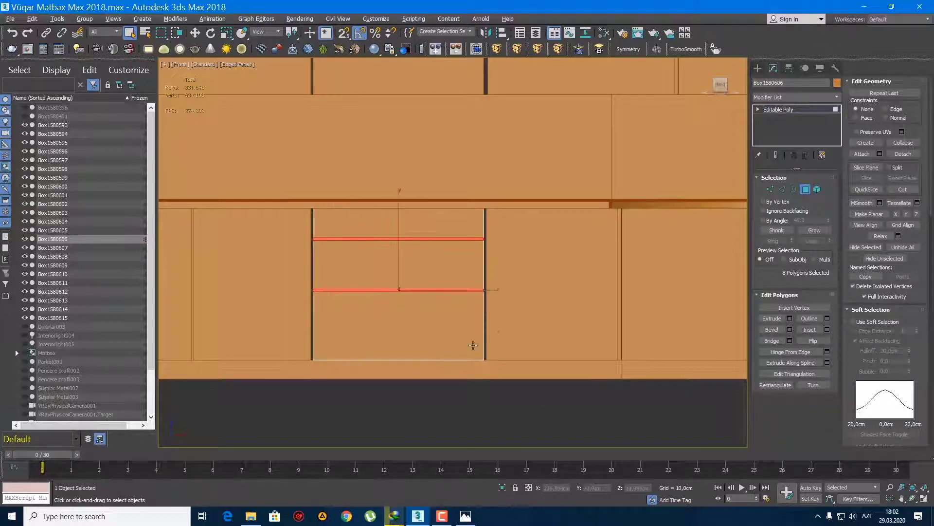
middle_drag(476, 346, 480, 356)
- Finish the previous door and select the corner cabinet's door in the Perspective view
key(3)
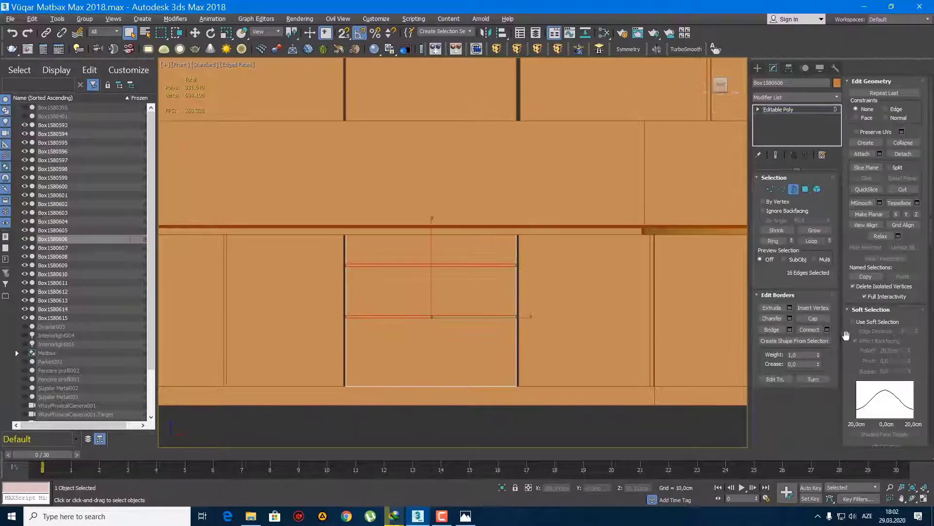
click(757, 68)
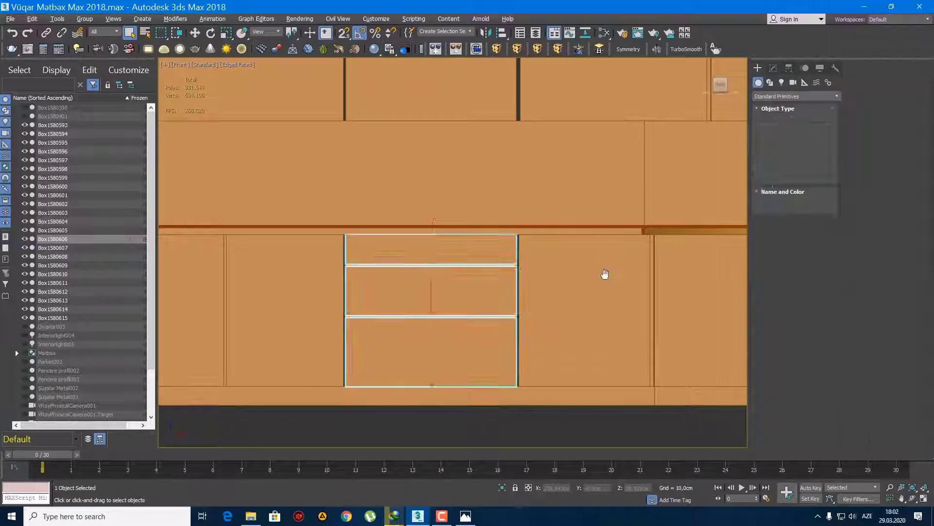
key(p)
alt+middle_drag(583, 286, 481, 340)
scroll(481, 340, down, 3)
mouse_move(346, 349)
alt+middle_down()
mouse_move(463, 334)
mouse_move(556, 283)
alt+middle_up()
click(494, 310)
scroll(495, 311, up, 2)
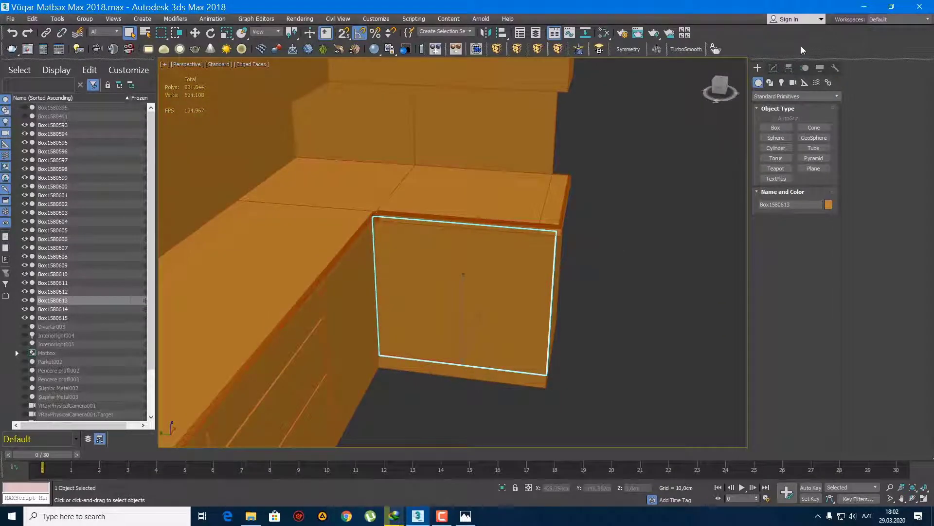
- Give the corner door 2 width segments, convert it to Editable Poly, and save
click(773, 68)
click(826, 233)
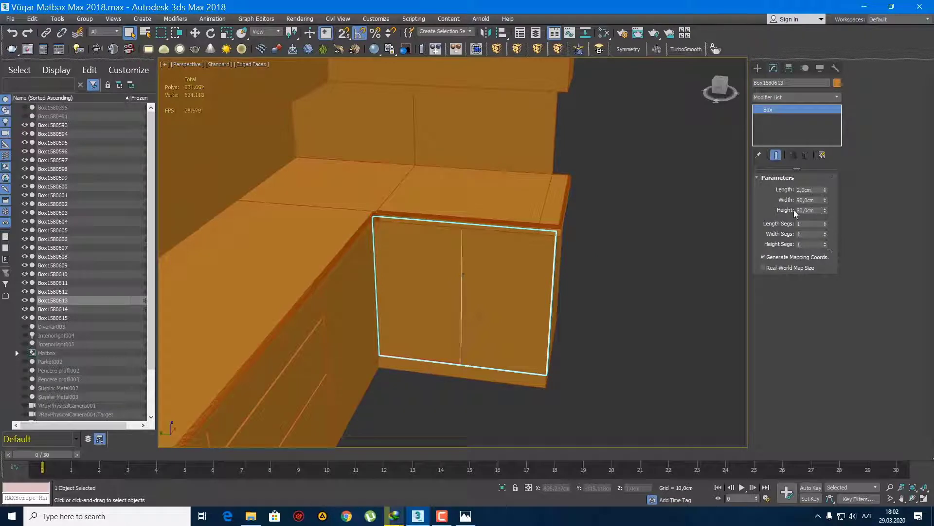
right_click(786, 112)
click(826, 202)
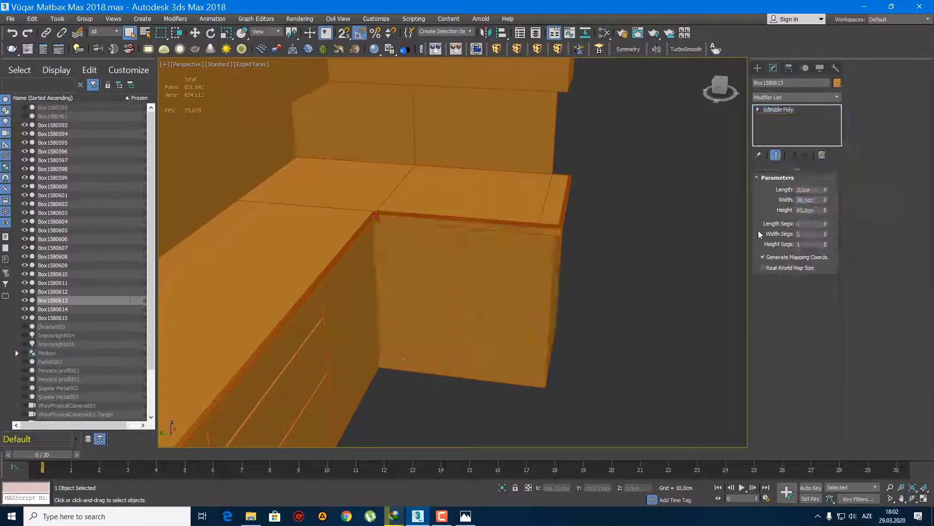
scroll(509, 292, up, 2)
key(ctrl+s)
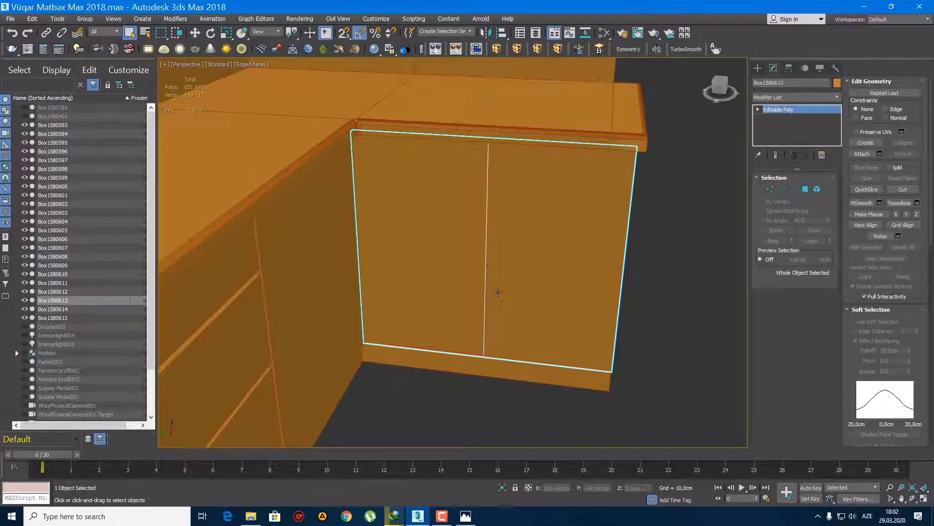
- Select the door's centre edge loop and chamfer it by 0,7 cm
scroll(496, 294, up, 2)
key(2)
click(479, 291)
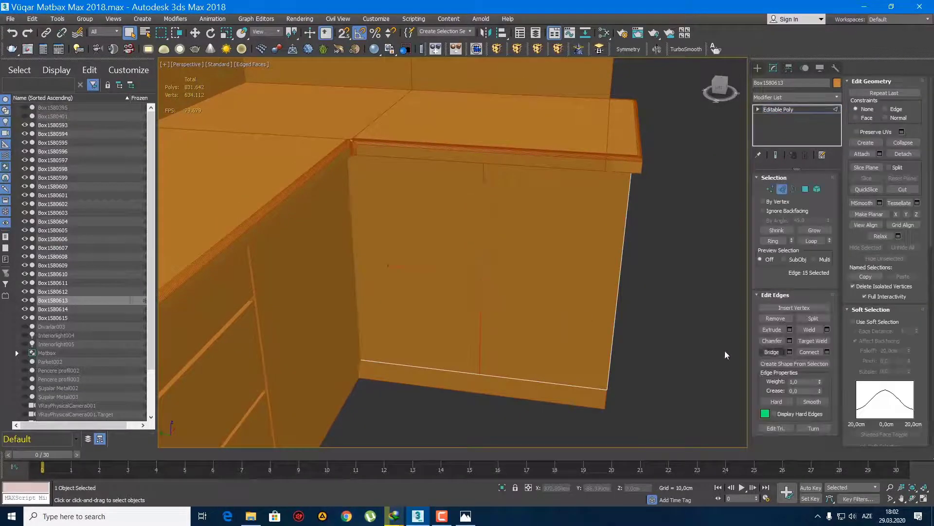
key(alt+l)
click(790, 340)
drag(483, 272, 424, 268)
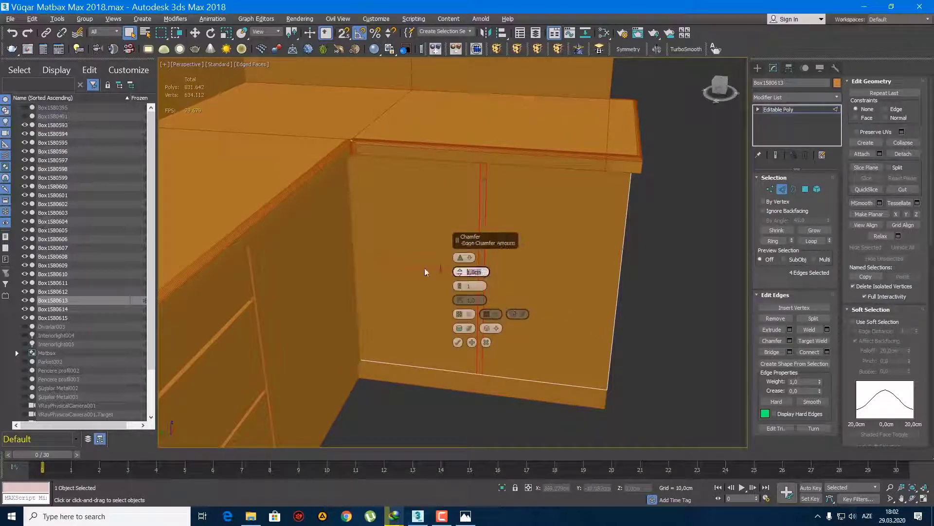
key(BackSpace)
text(0)
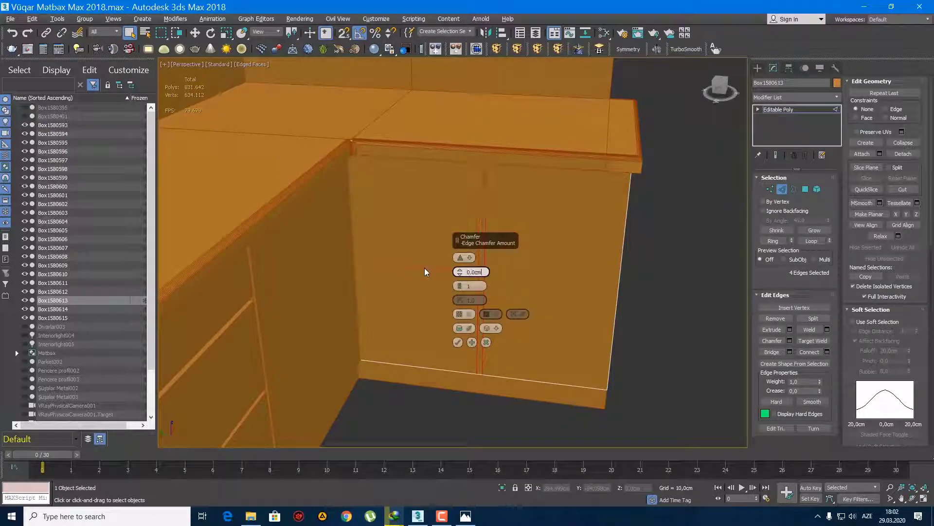
text(,7)
click(457, 342)
- Check the door's front polygons, then leave the corner door's sub-object editing
scroll(509, 316, down, 3)
key(4)
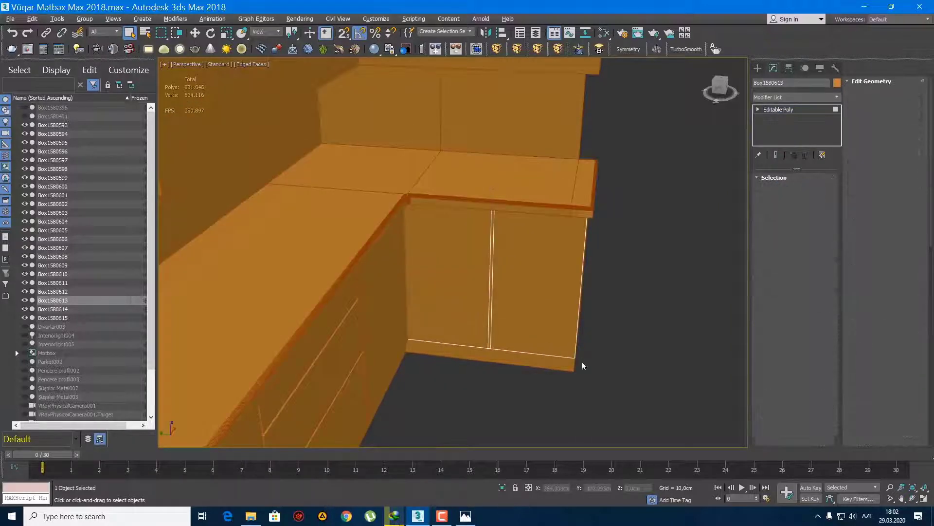
ctrl+drag(447, 424, 457, 393)
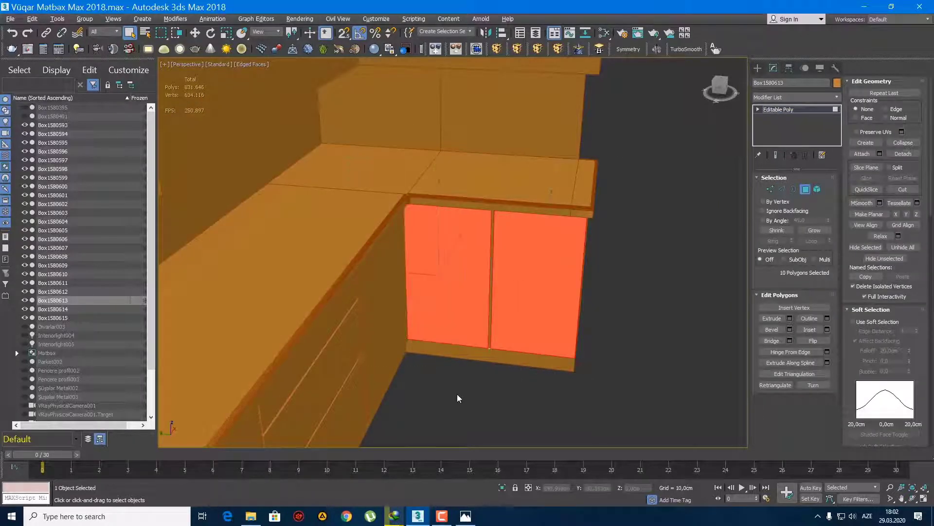
click(457, 393)
middle_drag(481, 360, 482, 407)
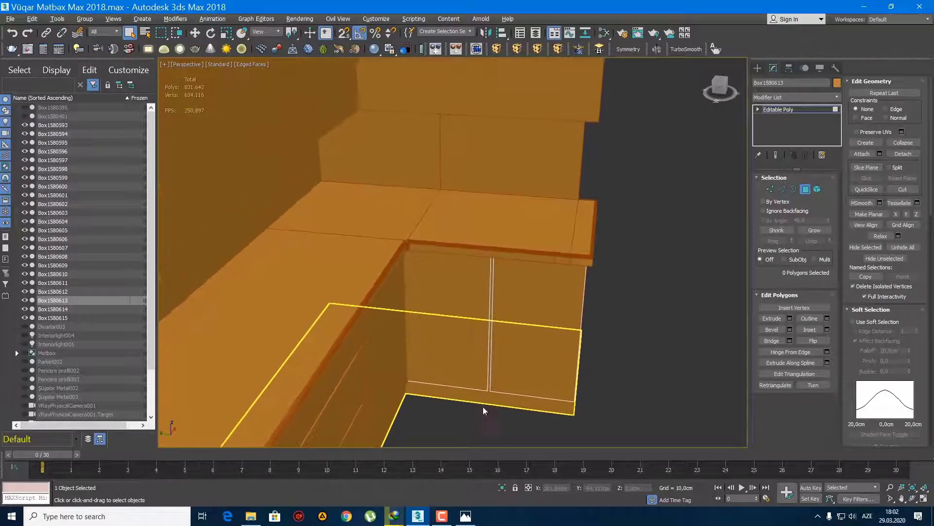
key(3)
click(815, 318)
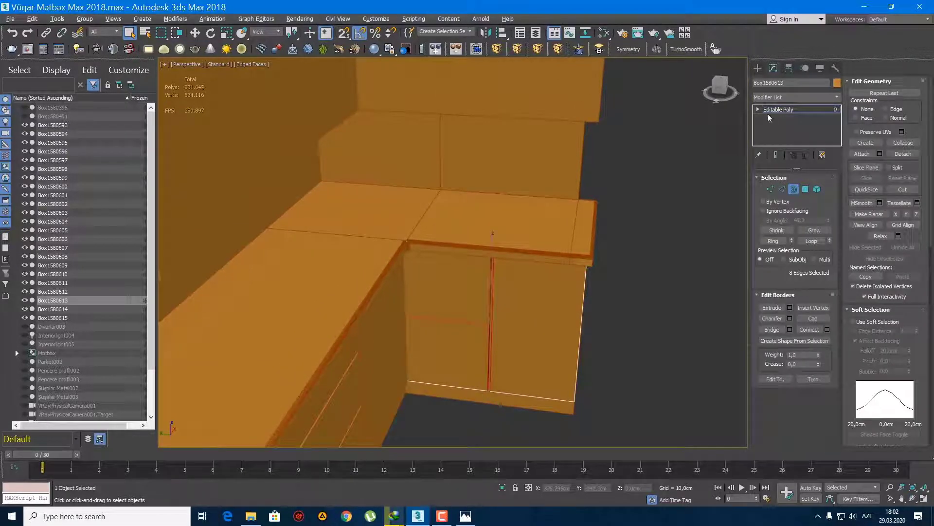
click(758, 68)
- Orbit to a frontal view of the kitchen and pick the upper cabinet door
alt+middle_drag(603, 300, 459, 427)
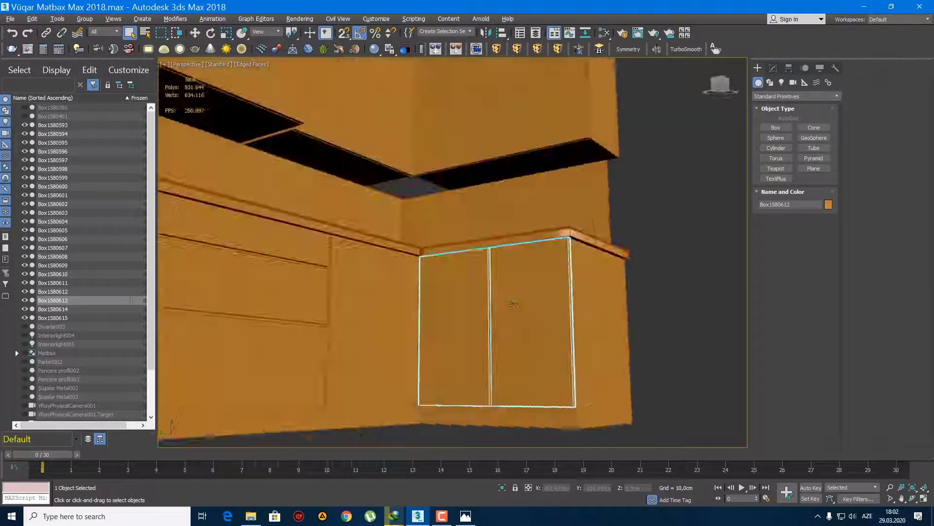
scroll(458, 427, down, 5)
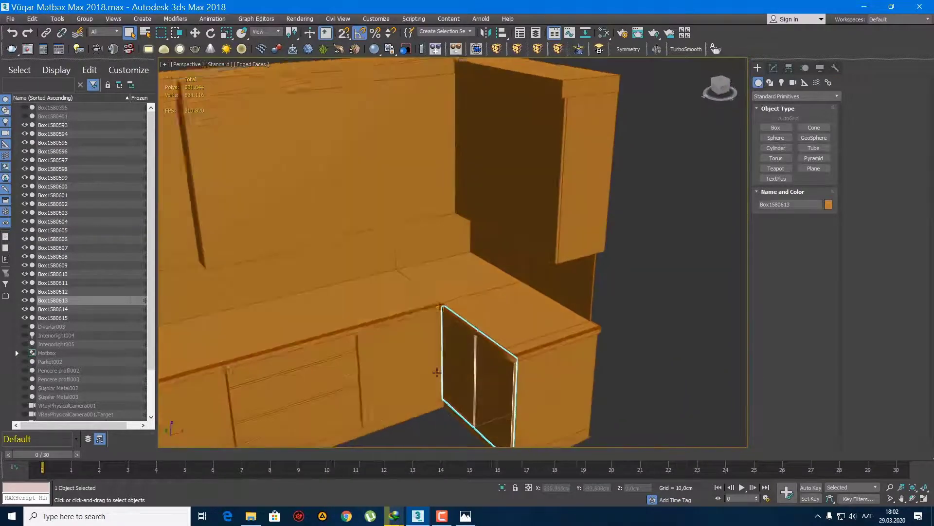
scroll(458, 427, down, 3)
alt+middle_drag(458, 427, 496, 306)
scroll(478, 325, up, 2)
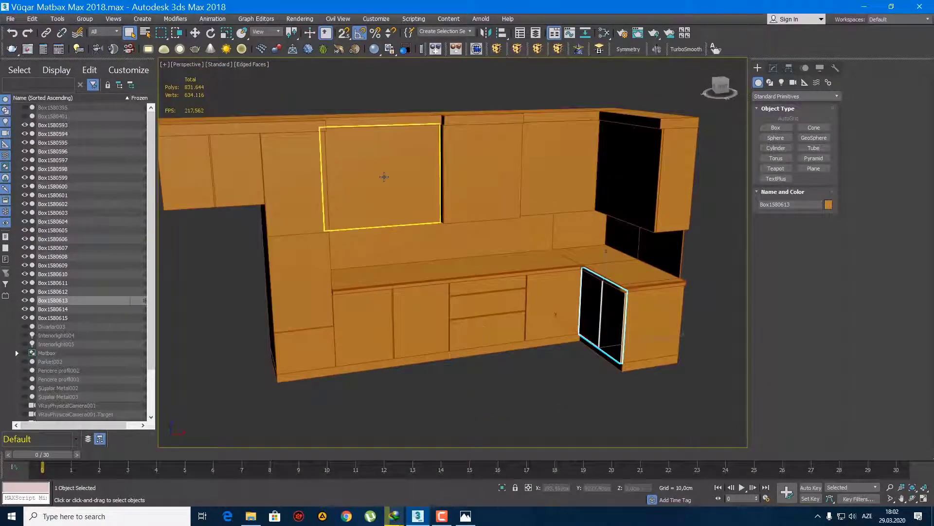
click(385, 181)
scroll(382, 190, up, 3)
scroll(380, 204, down, 3)
middle_drag(380, 209, 385, 233)
- In the Front view, show Box1580608's parameters: 125 cm wide, 105 cm high
key(f)
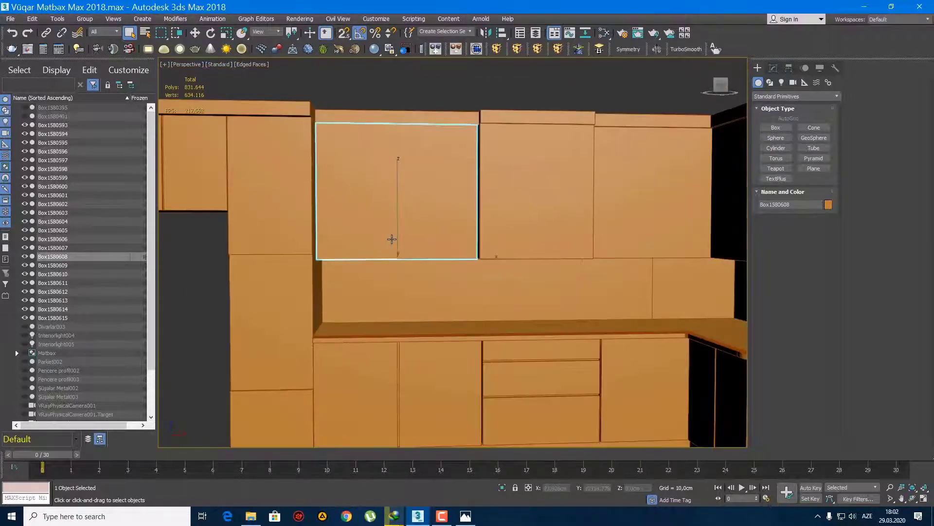
scroll(388, 236, up, 5)
click(400, 205)
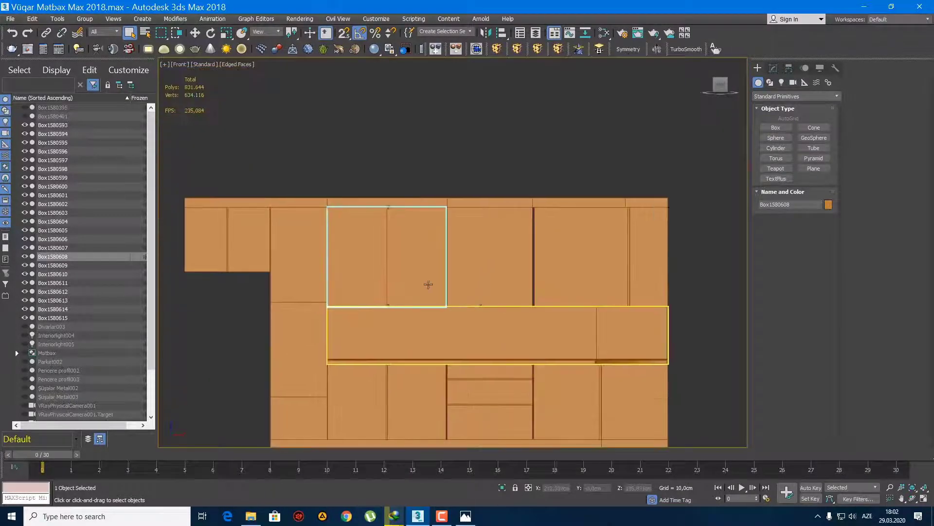
scroll(431, 292, up, 2)
click(643, 244)
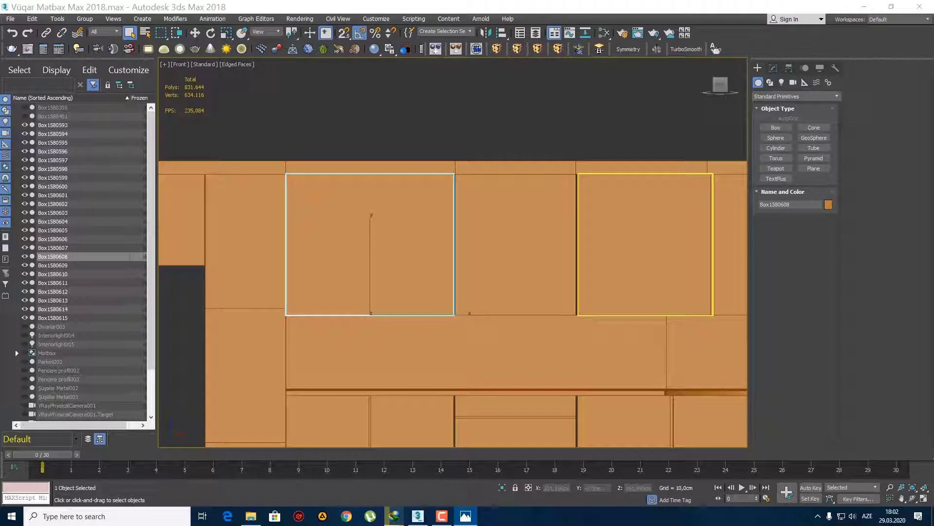
middle_drag(314, 308, 324, 315)
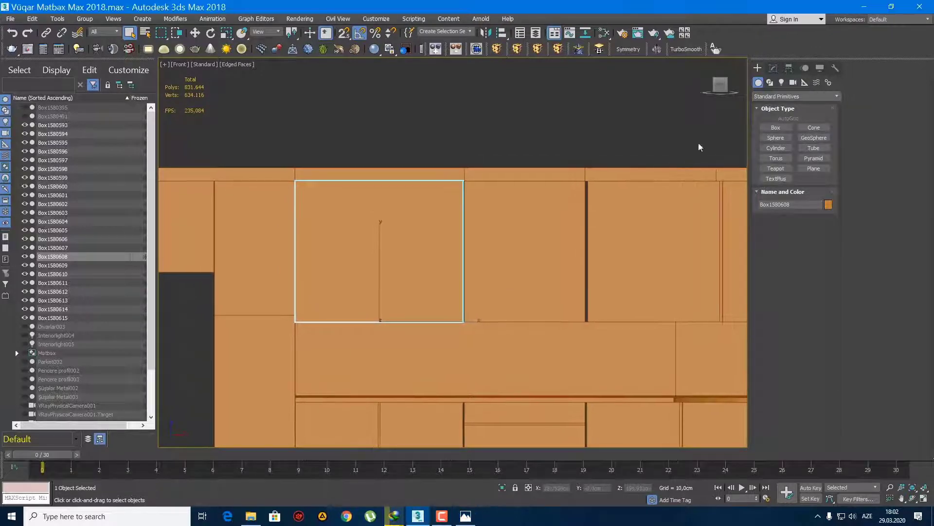
click(773, 68)
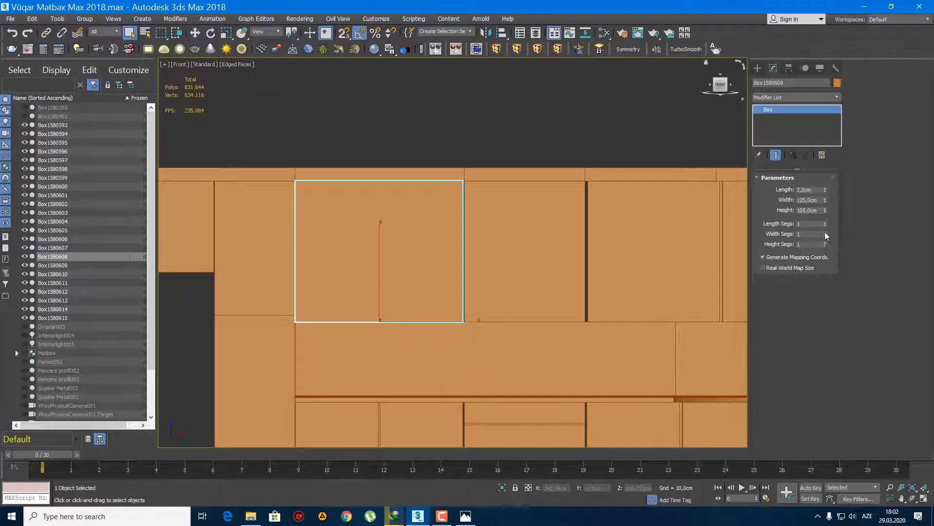
- Convert upper door Box1580608 to Editable Poly and select its middle vertical edge
right_click(780, 115)
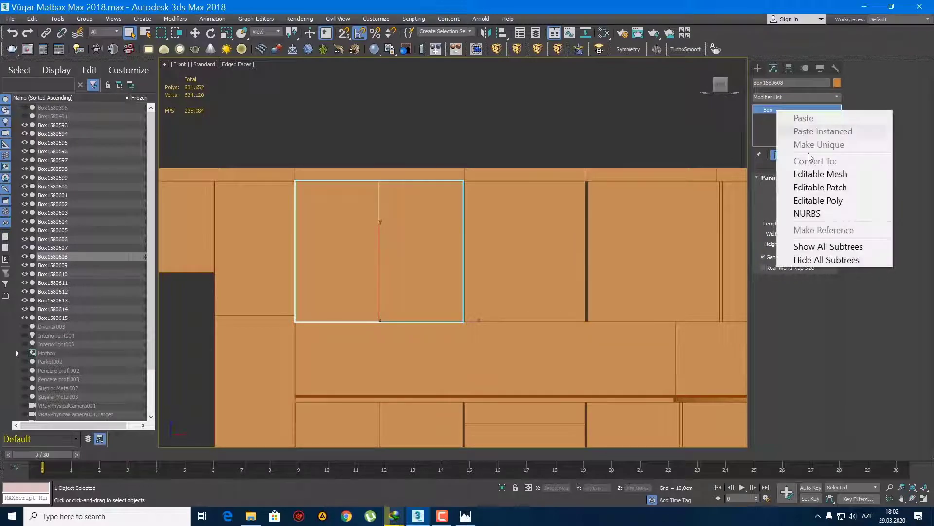
click(821, 200)
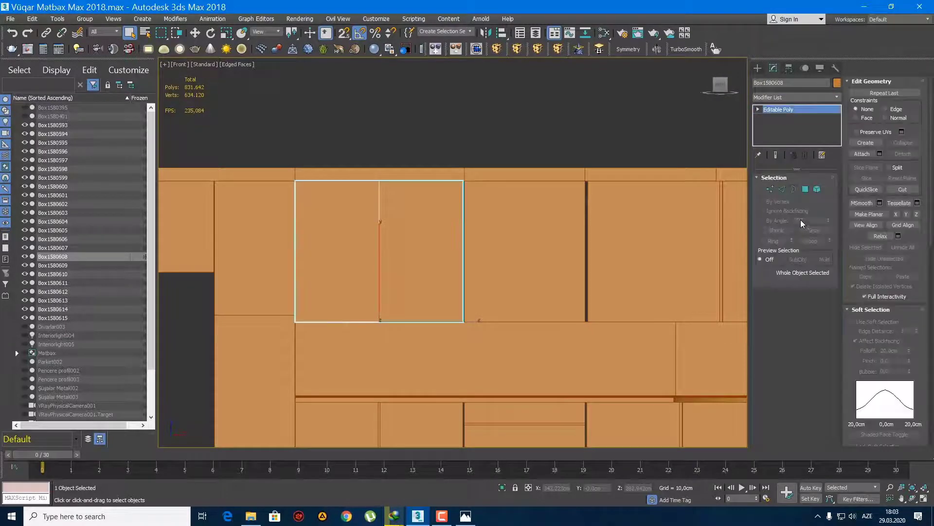
click(785, 188)
click(379, 267)
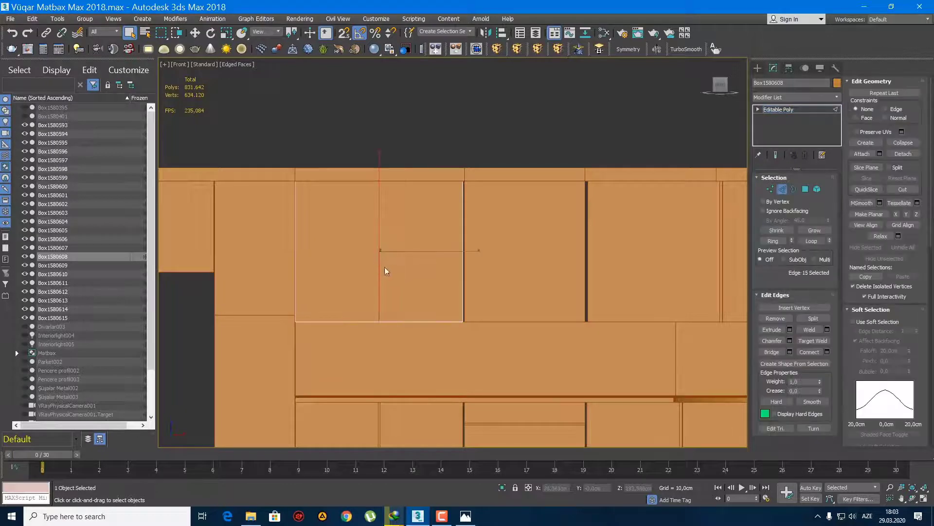
middle_drag(558, 253, 513, 296)
scroll(553, 253, down, 5)
scroll(503, 258, up, 4)
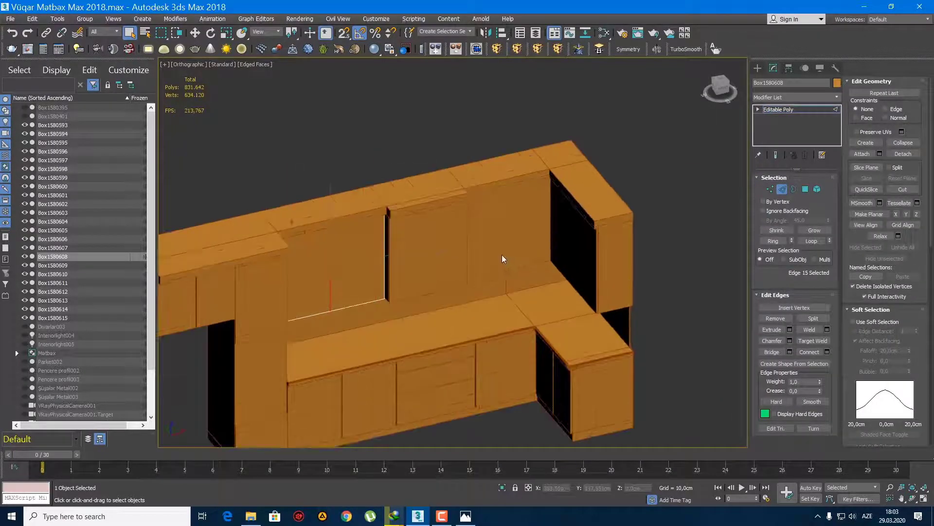
click(757, 68)
- Select the second upper door Box1580610 together with the first upper door
click(495, 237)
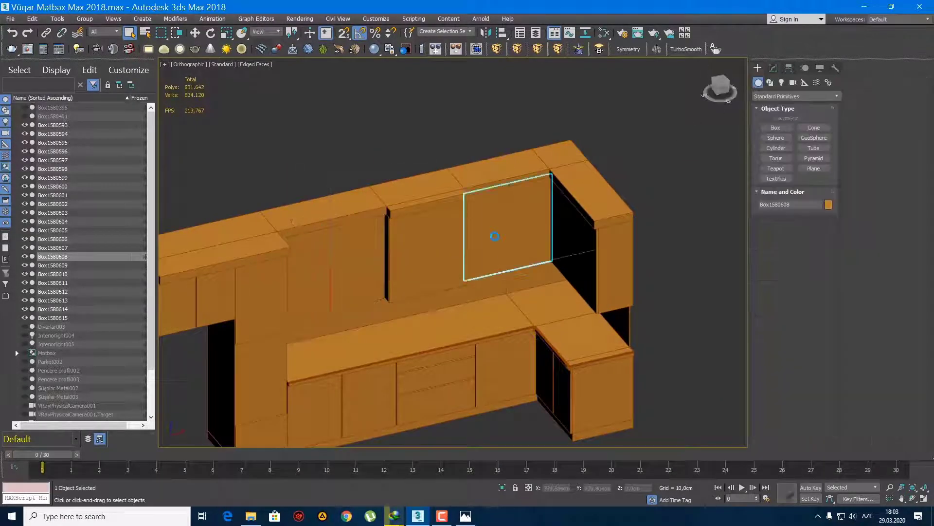
middle_drag(503, 237, 501, 262)
key(m)
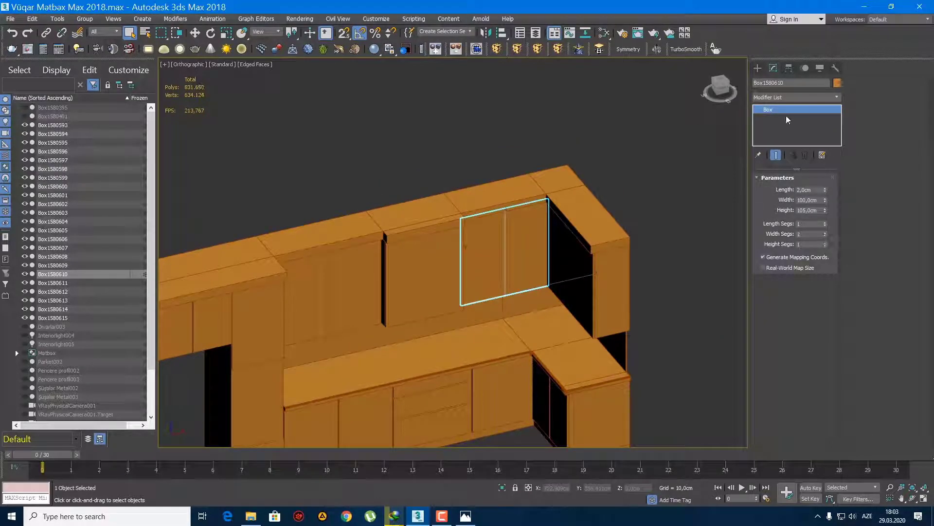
click(758, 70)
ctrl+click(339, 294)
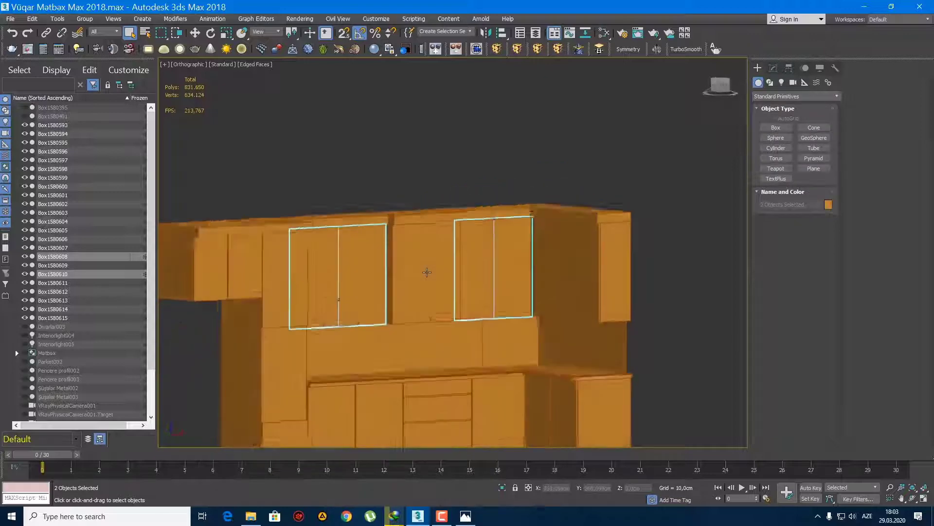
alt+middle_drag(340, 294, 505, 274)
- Orbit to a straight-on view and select the 120 cm upper door panel Box1580614
click(561, 276)
scroll(561, 277, up, 3)
scroll(561, 277, up, 2)
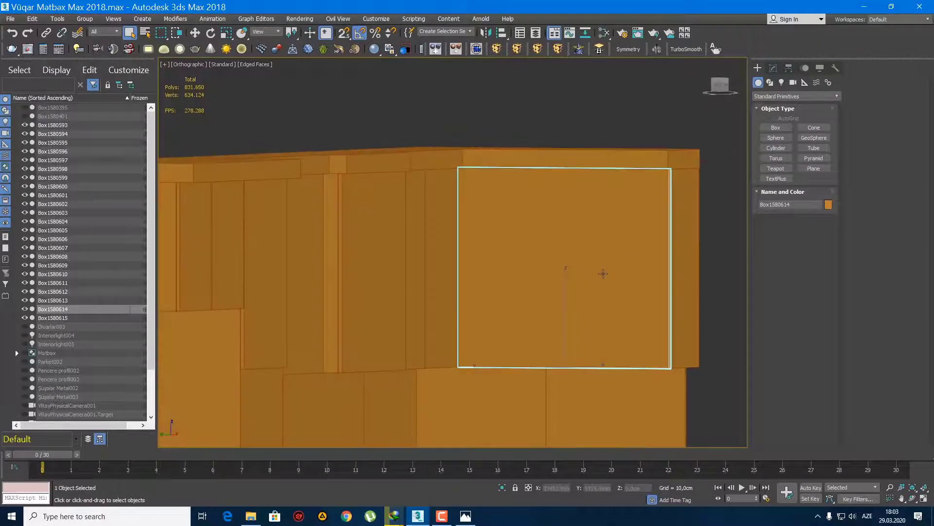
scroll(603, 274, down, 3)
alt+middle_drag(603, 274, 495, 279)
click(496, 277)
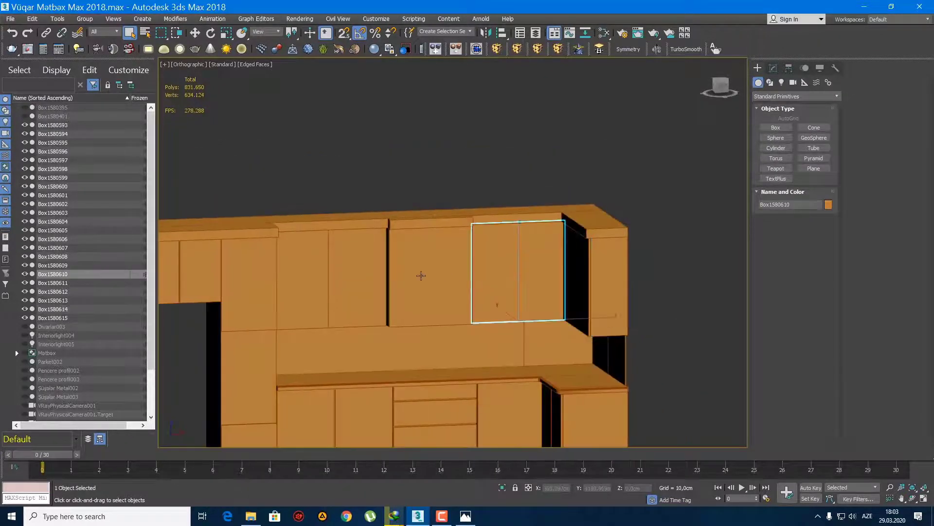
ctrl+click(317, 270)
mouse_move(317, 269)
alt+middle_down()
mouse_move(411, 298)
mouse_move(457, 298)
mouse_move(459, 324)
alt+middle_up()
scroll(458, 303, up, 3)
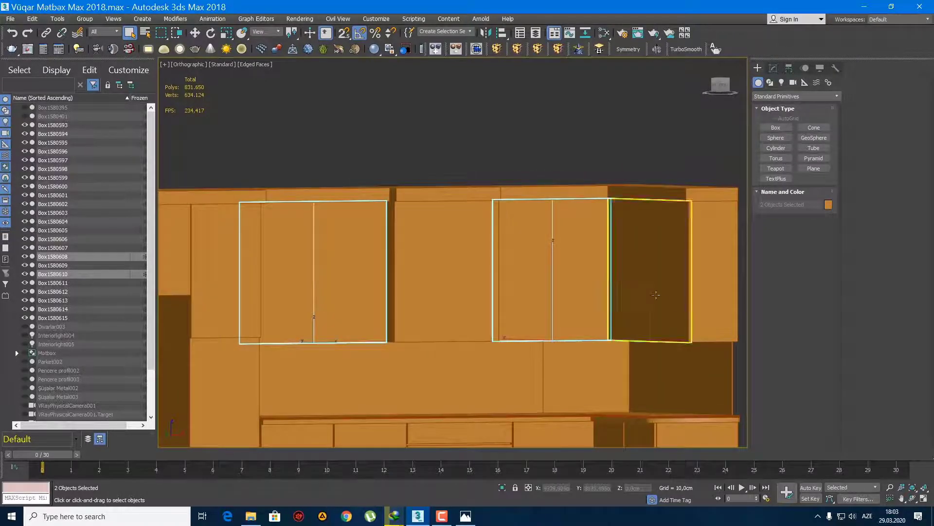
click(662, 287)
alt+middle_drag(662, 287, 611, 271)
scroll(610, 271, up, 4)
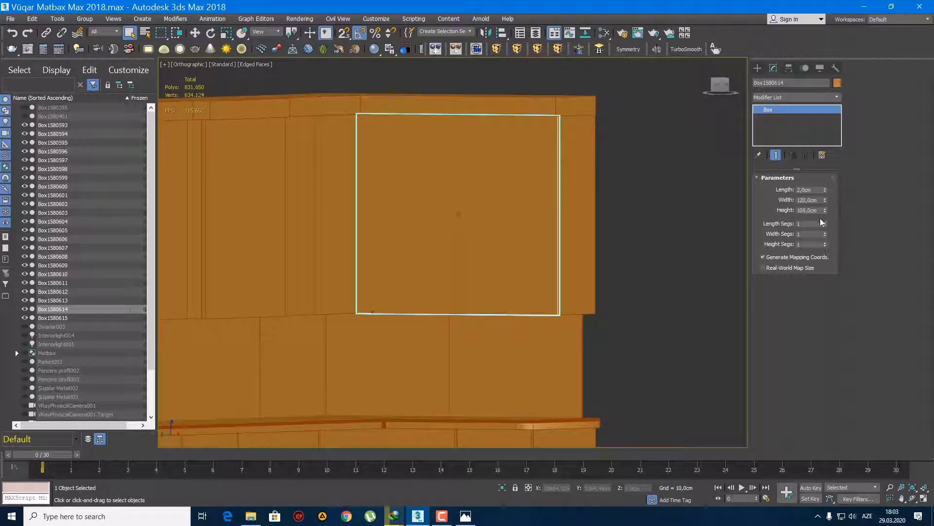
- Give door panel Box1580614 2 width segments and convert it to Editable Poly
right_click(789, 120)
click(825, 232)
right_click(792, 120)
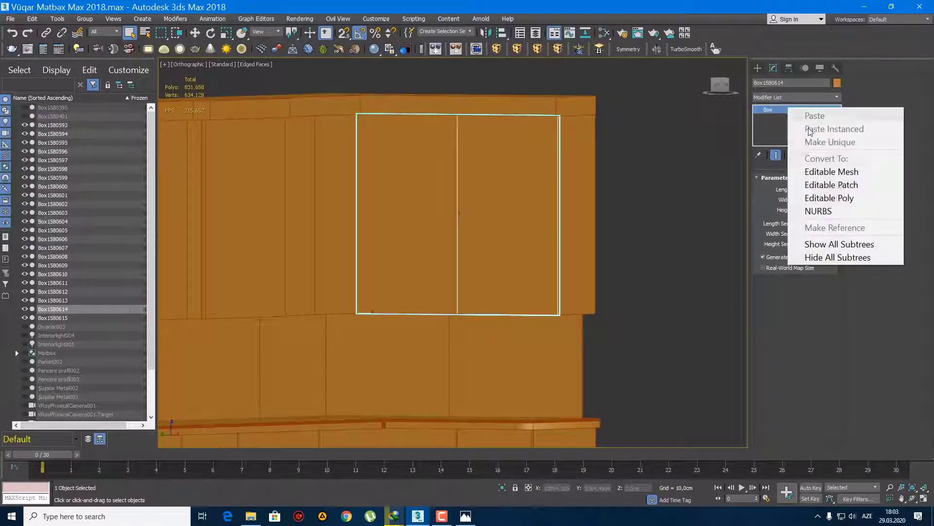
click(843, 199)
middle_drag(584, 279, 589, 304)
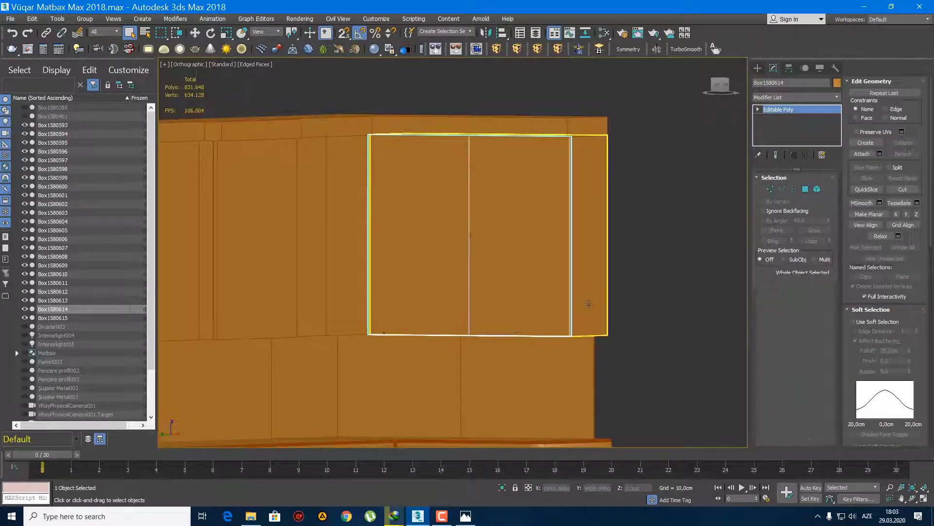
- Raise the panel's bottom vertices to Z 200 cm, then 220 cm, via Move Type-In
key(1)
drag(638, 371, 317, 313)
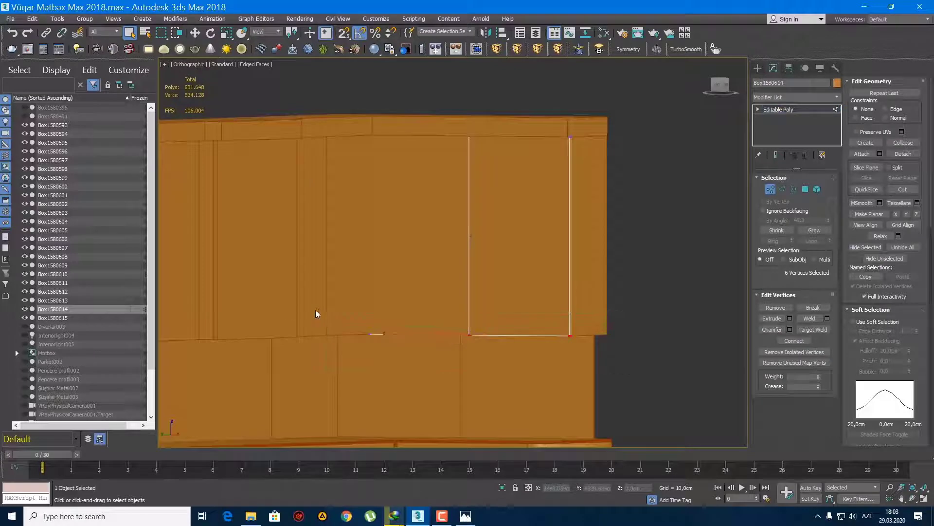
right_click(198, 36)
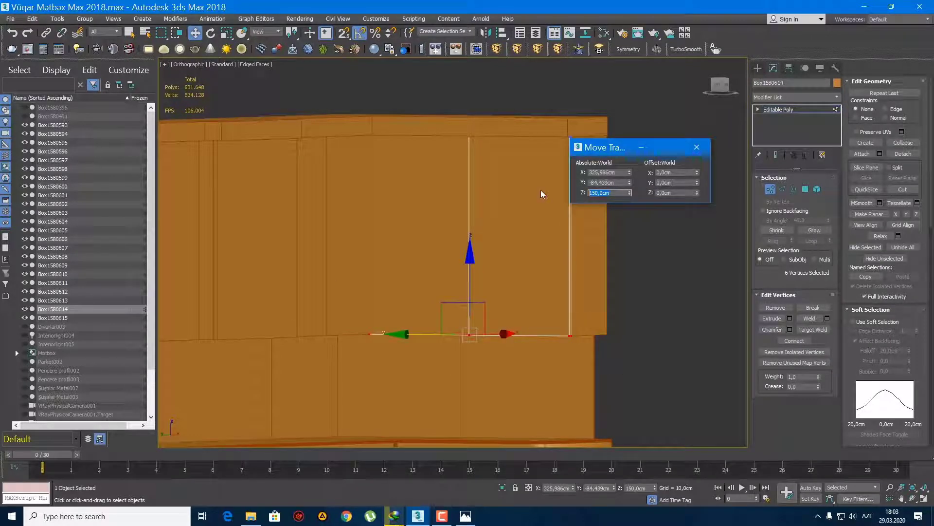
text(200)
key(Return)
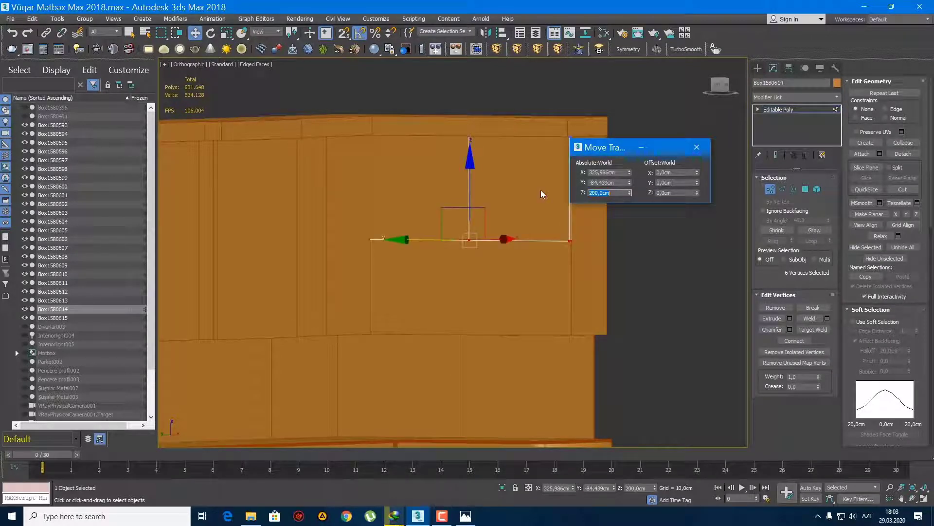
text(220)
key(Return)
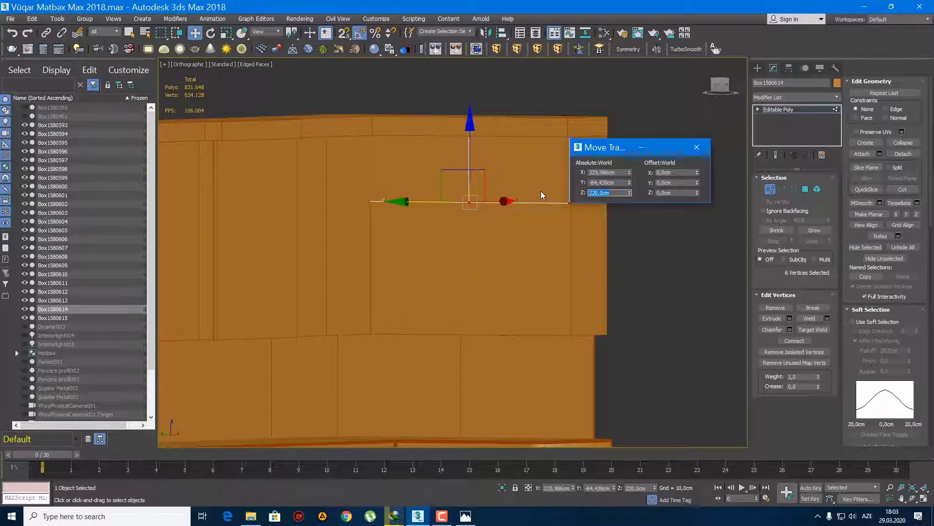
- Inspect the raised panel, then undo the vertex moves and conversion
mouse_move(541, 191)
alt+middle_down()
mouse_move(515, 298)
mouse_move(504, 299)
mouse_move(605, 235)
mouse_move(636, 235)
mouse_move(632, 228)
mouse_move(565, 291)
mouse_move(608, 295)
mouse_move(600, 308)
mouse_move(534, 302)
mouse_move(568, 307)
mouse_move(559, 303)
alt+middle_up()
click(697, 148)
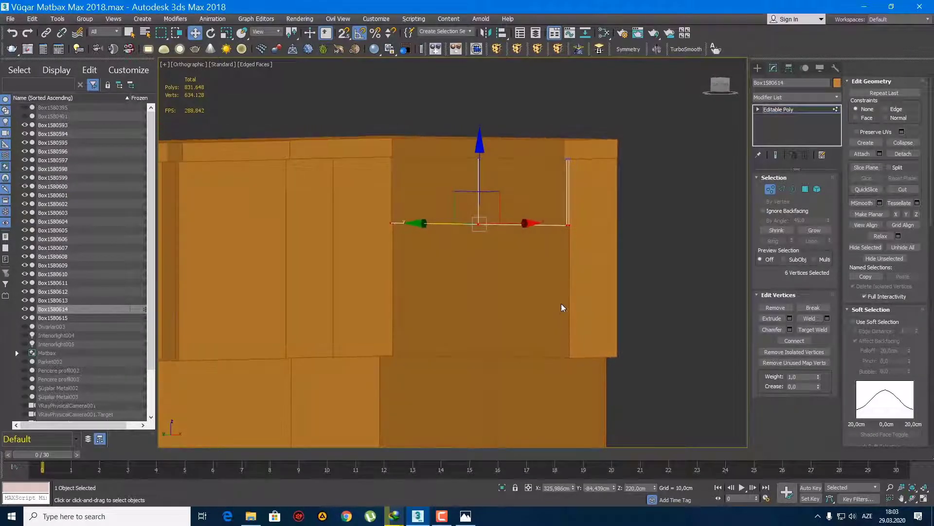
scroll(503, 251, up, 2)
mouse_move(503, 251)
alt+middle_down()
mouse_move(545, 269)
mouse_move(531, 273)
mouse_move(499, 253)
alt+middle_up()
key(ctrl+z)
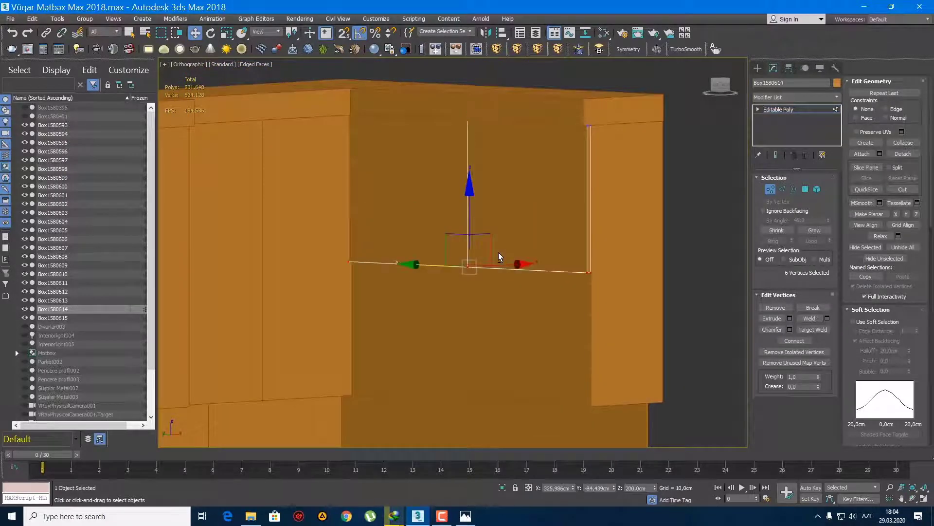
key(ctrl+z)
key(ctrl+z)
key(ctrl+z)
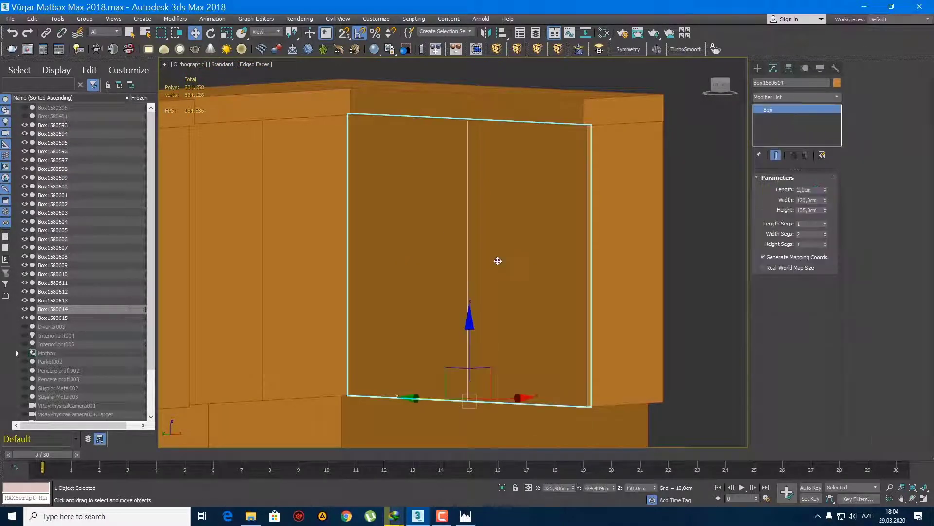
key(ctrl+z)
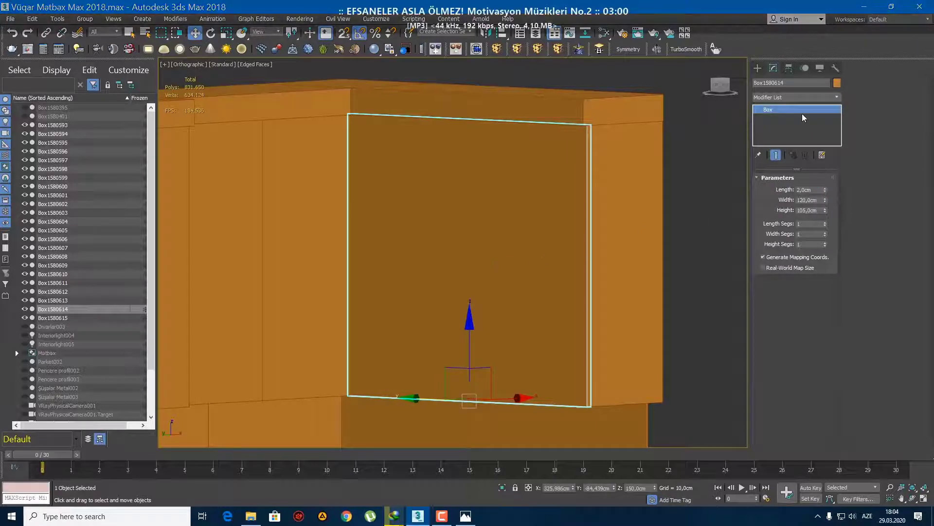
- Convert the door panel to Editable Poly and select its four bottom vertices
right_click(799, 110)
click(863, 200)
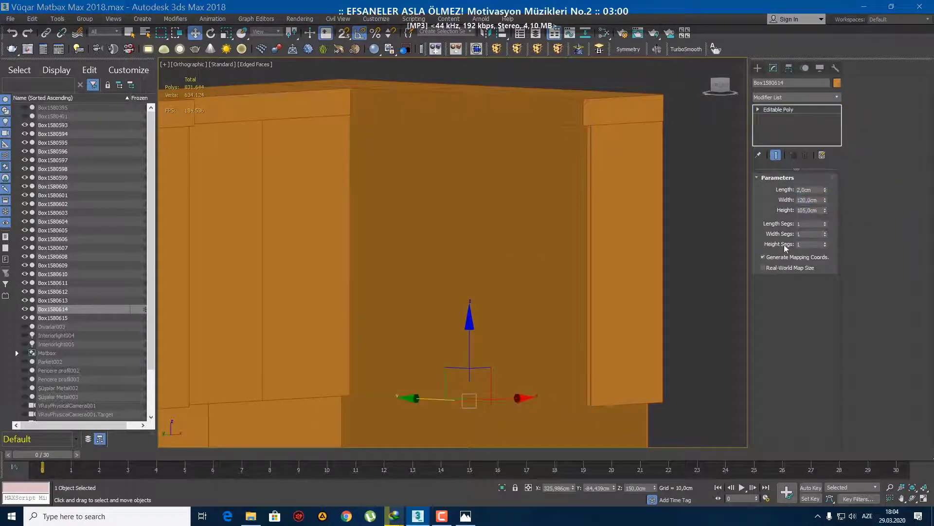
key(1)
mouse_move(597, 319)
middle_down()
mouse_move(587, 330)
mouse_move(584, 297)
middle_up()
drag(676, 348, 336, 292)
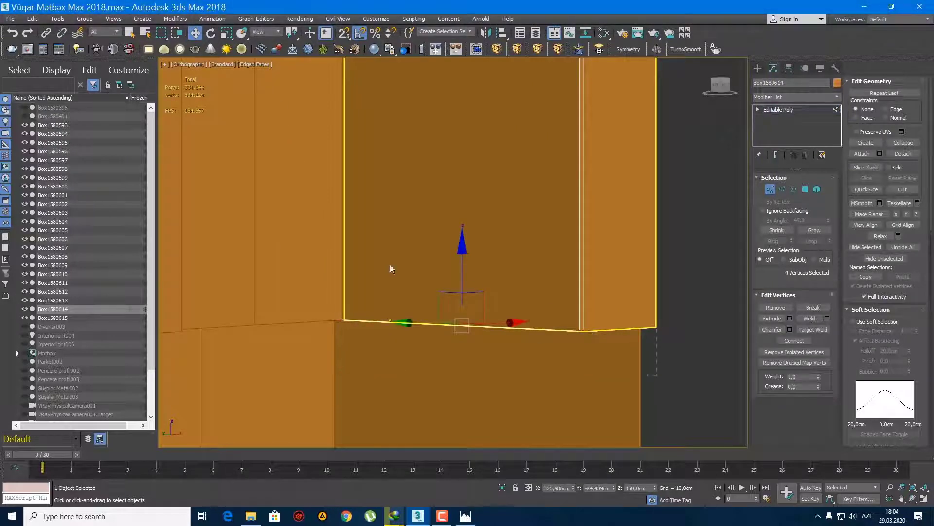
- Move the bottom vertices to absolute Z 220 cm, after first trying 210
right_click(196, 37)
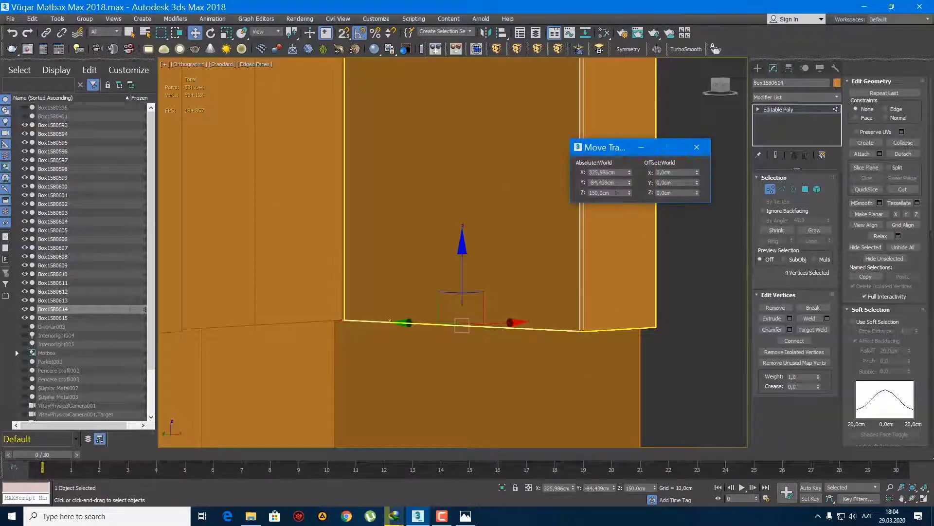
text(210)
key(Return)
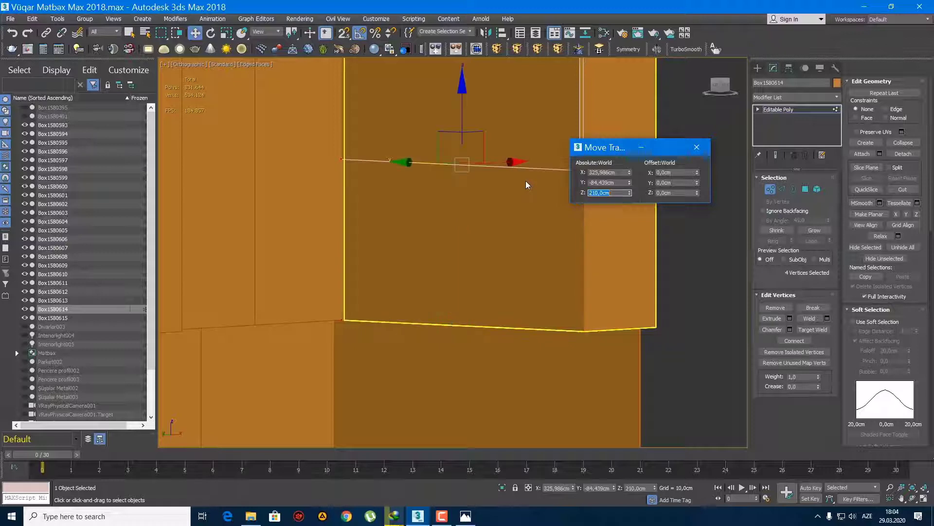
middle_drag(397, 293, 447, 318)
double_click(608, 193)
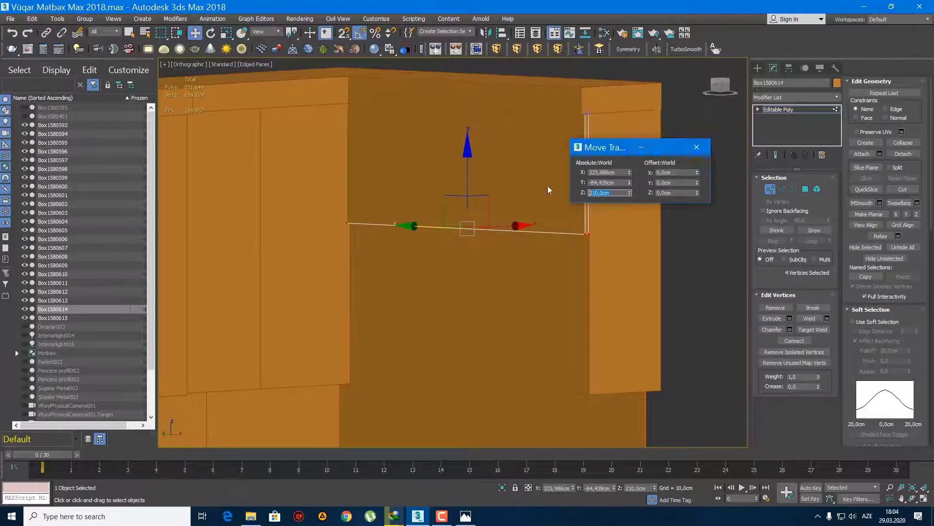
text(220)
key(Return)
middle_drag(547, 186, 498, 202)
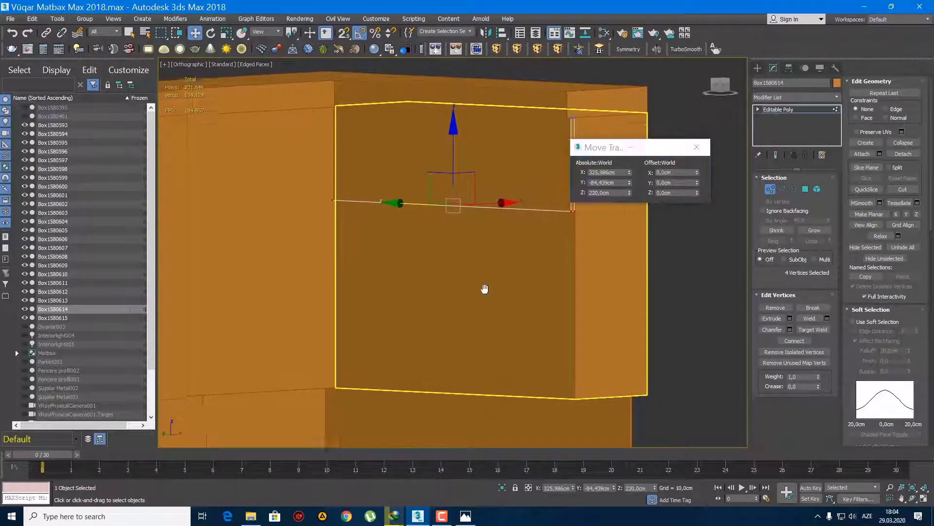
click(697, 147)
click(758, 68)
key(p)
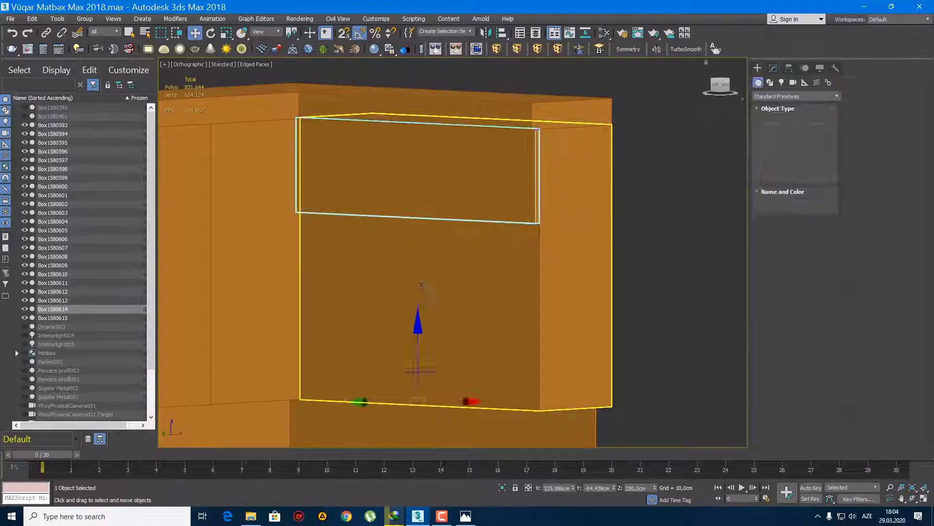
scroll(471, 317, down, 3)
mouse_move(457, 312)
alt+middle_down()
mouse_move(471, 317)
mouse_move(539, 265)
mouse_move(559, 280)
mouse_move(591, 253)
mouse_move(549, 258)
mouse_move(538, 221)
mouse_move(549, 241)
mouse_move(506, 255)
alt+middle_up()
scroll(471, 317, up, 3)
click(632, 271)
scroll(538, 276, up, 3)
scroll(559, 279, down, 5)
scroll(591, 252, up, 2)
click(591, 253)
scroll(542, 223, up, 1)
scroll(538, 244, up, 2)
scroll(555, 239, up, 2)
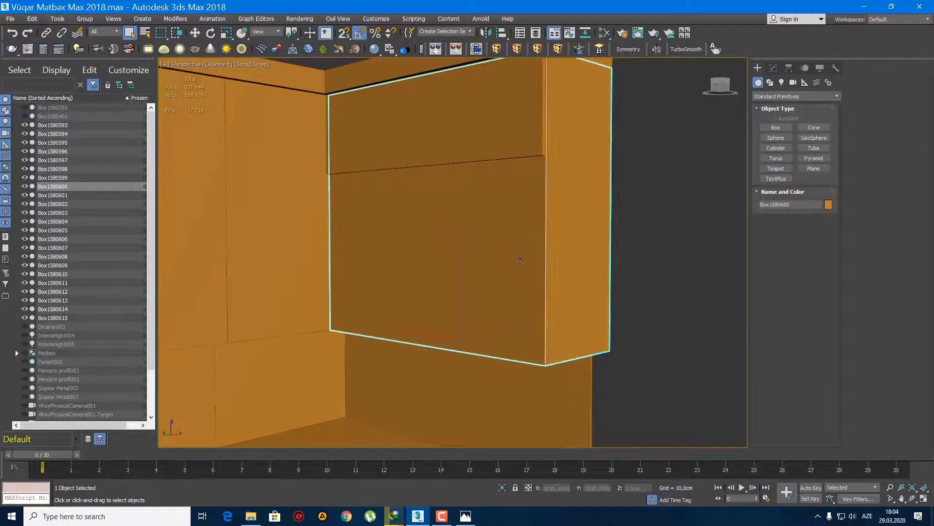
- Give cabinet box Box1580600 three height segments and convert it to Editable Poly
click(774, 68)
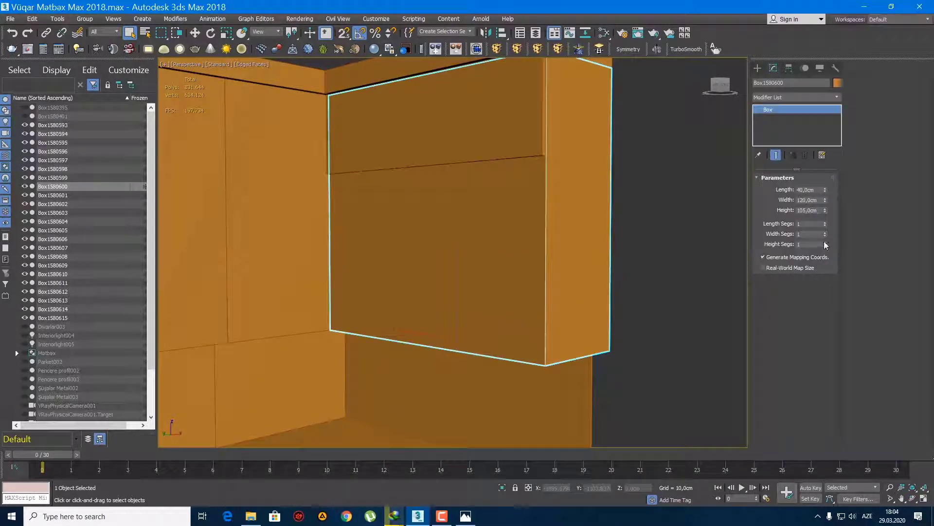
click(825, 241)
click(824, 241)
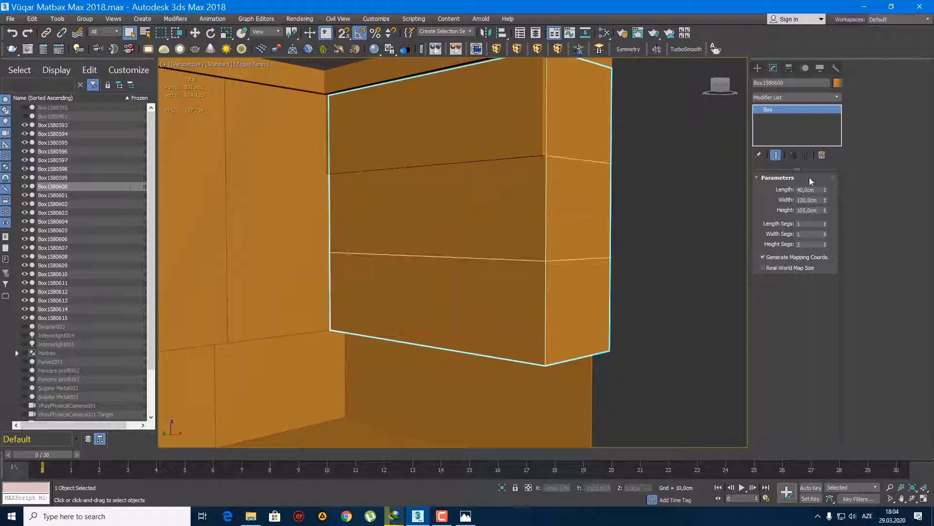
right_click(788, 109)
click(833, 198)
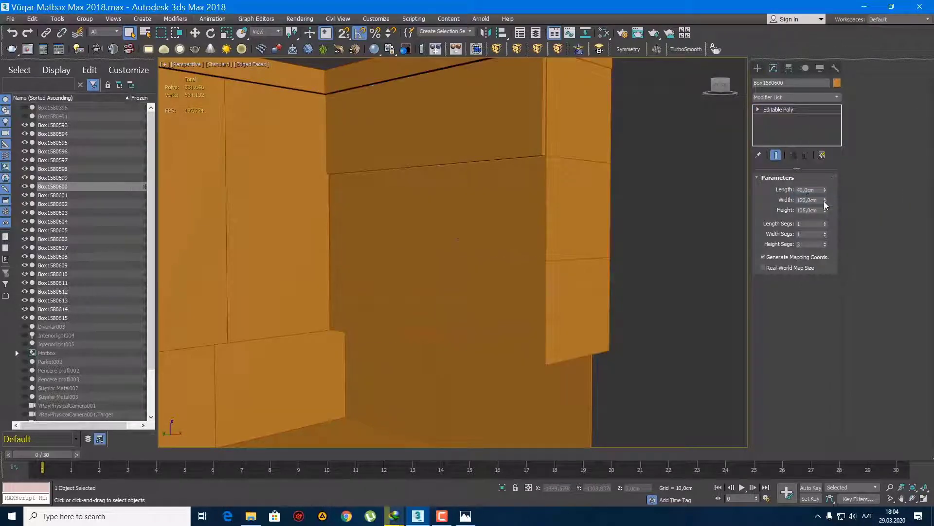
middle_drag(612, 255, 566, 272)
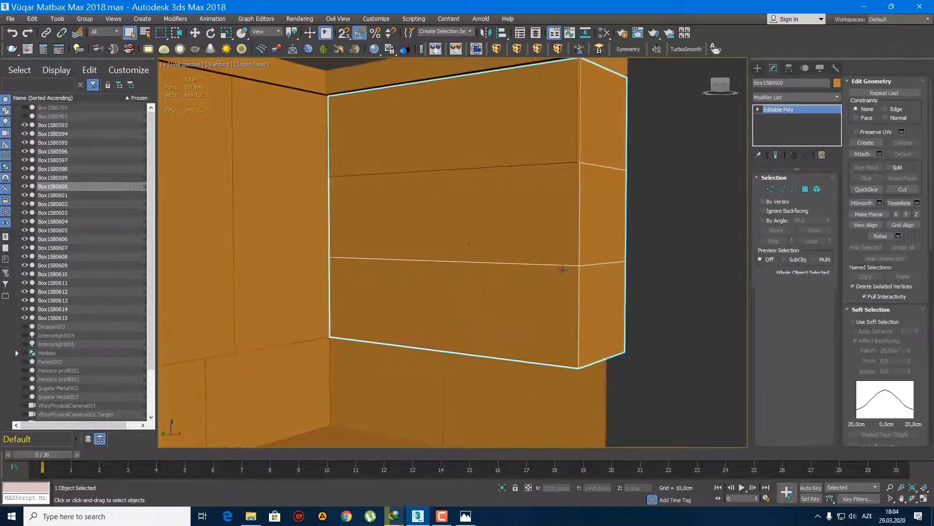
- Inset the cabinet's middle and bottom front faces by 2 cm
key(4)
click(552, 244)
ctrl+click(540, 291)
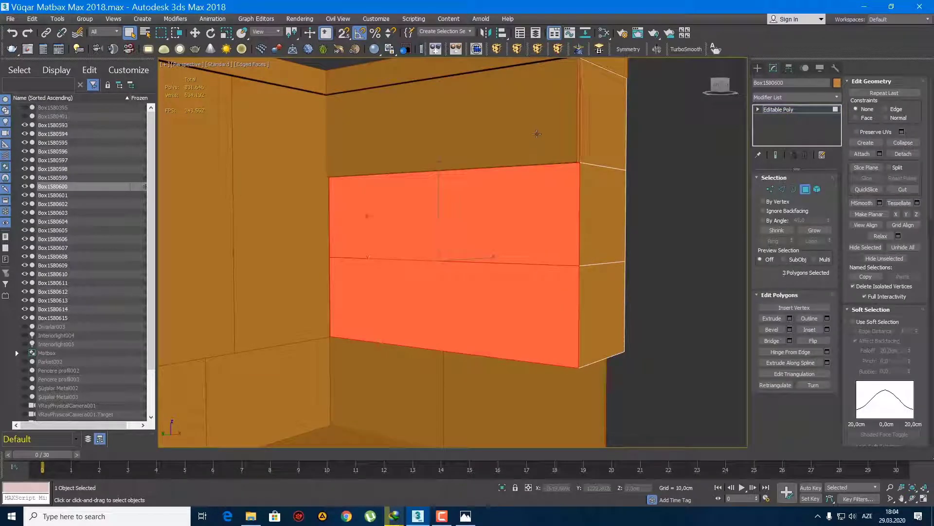
click(828, 329)
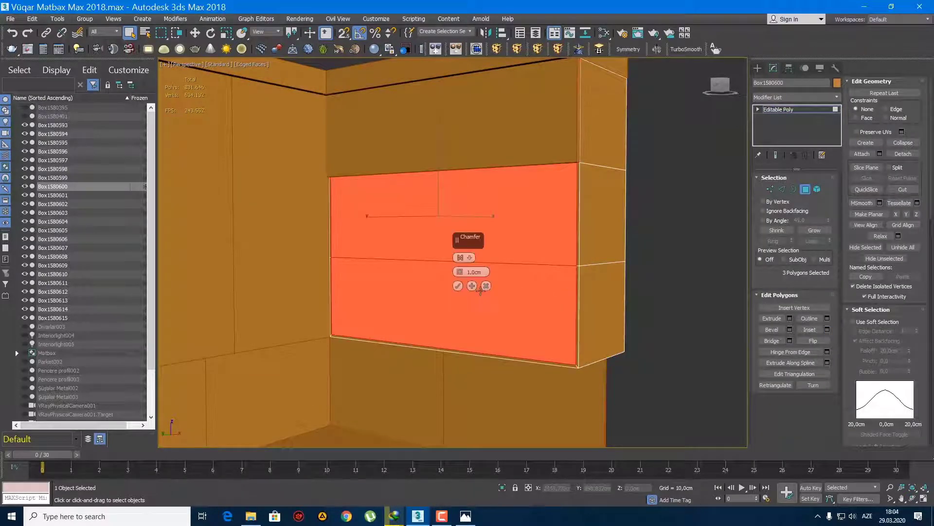
double_click(473, 272)
text(2)
key(Return)
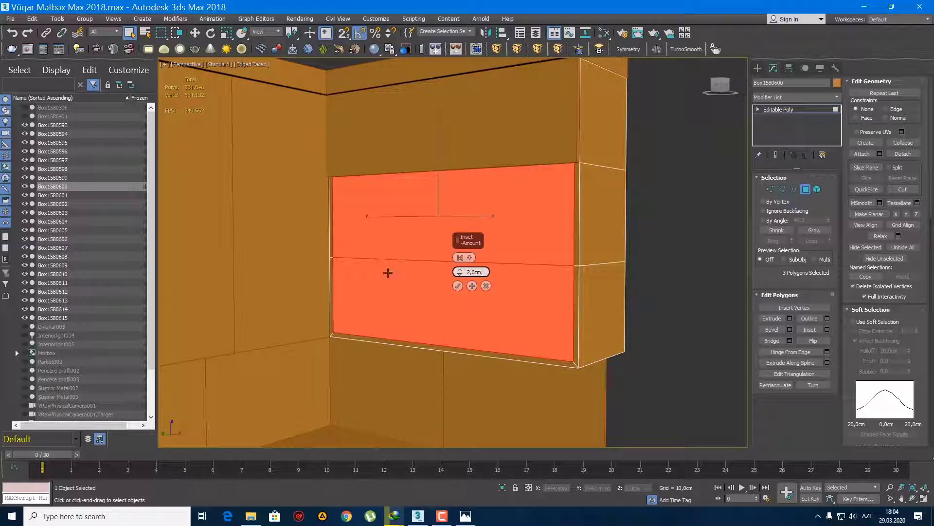
click(458, 286)
scroll(460, 297, up, 1)
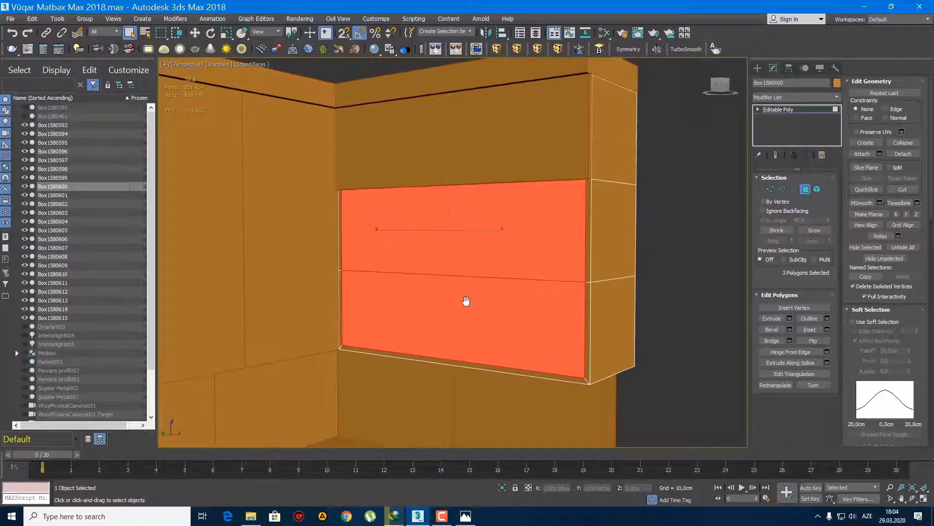
key(2)
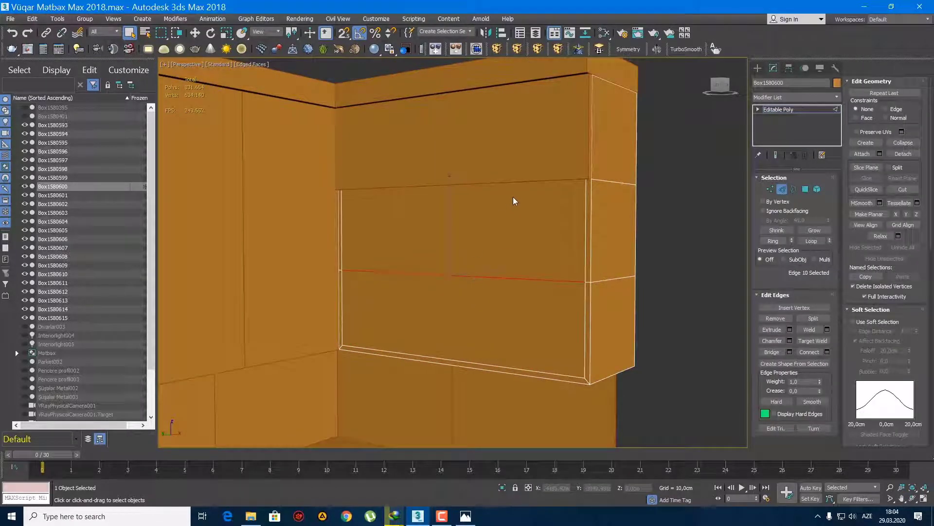
- Loop-select the horizontal front edges and chamfer them into narrow double-line strips
key(F3)
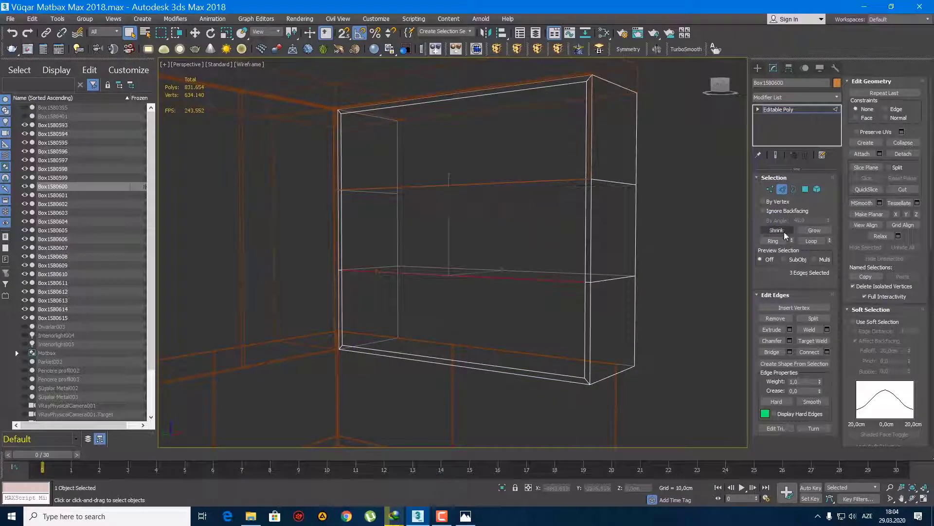
click(821, 242)
alt+middle_drag(547, 288, 574, 307)
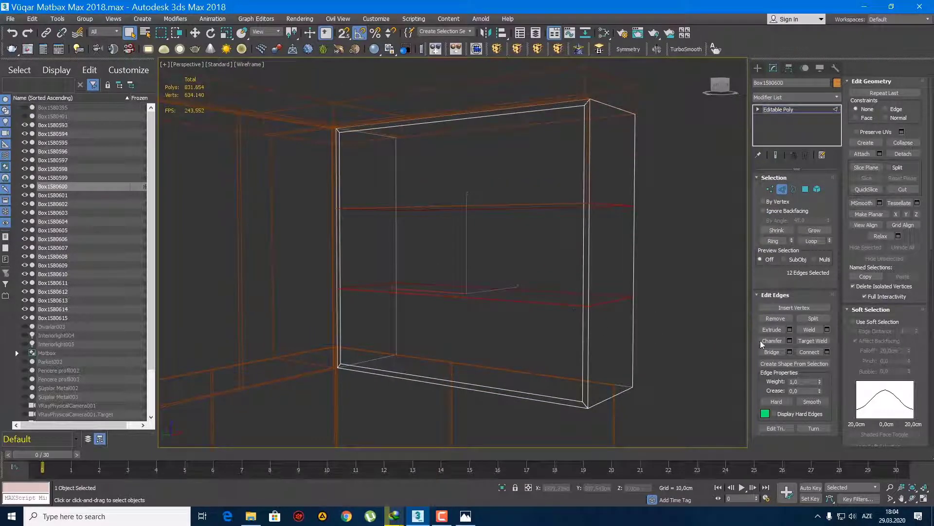
click(790, 341)
click(465, 342)
mouse_move(466, 342)
alt+middle_down()
mouse_move(537, 276)
mouse_move(521, 299)
alt+middle_up()
key(F3)
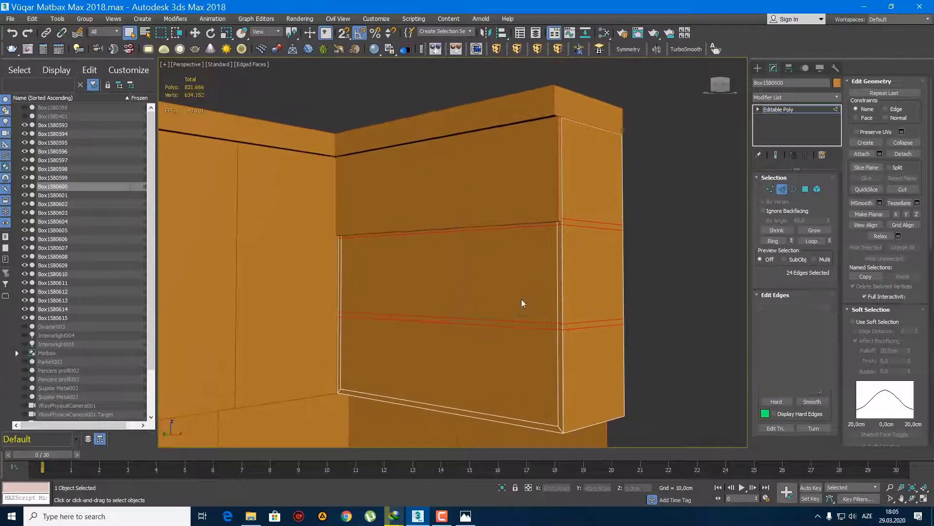
- Move the top vertices slightly down in Z
key(1)
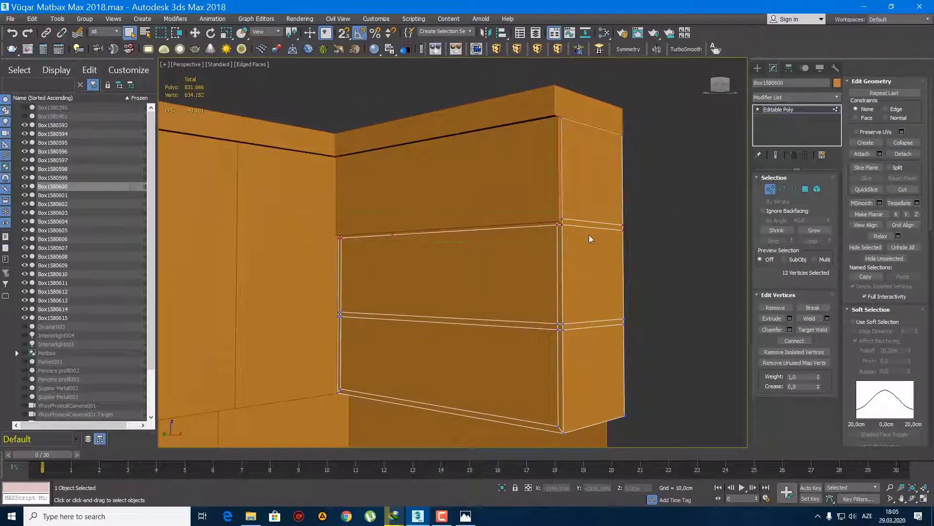
key(F3)
key(F3)
scroll(454, 245, up, 3)
scroll(422, 252, up, 2)
scroll(387, 234, up, 2)
key(w)
drag(364, 172, 363, 176)
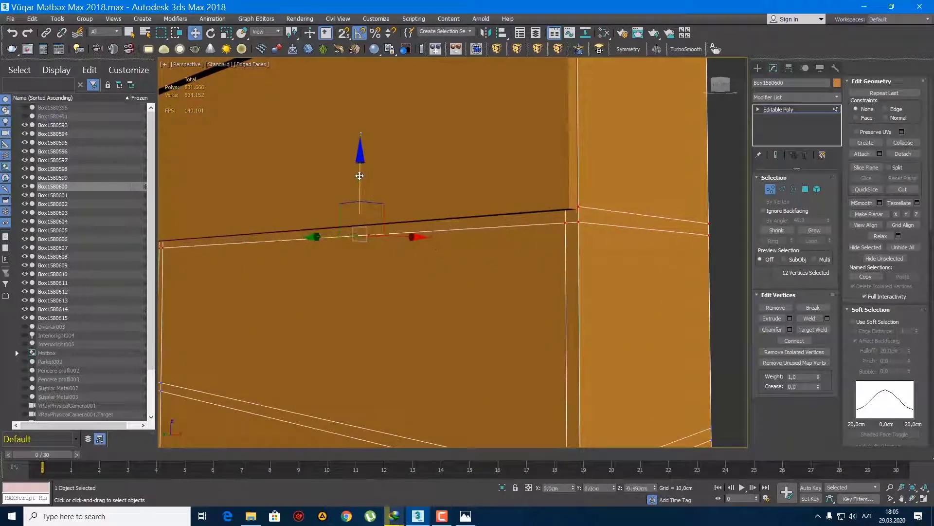
- Select the large front polygon in Polygon mode
middle_drag(441, 222, 471, 241)
scroll(471, 244, down, 3)
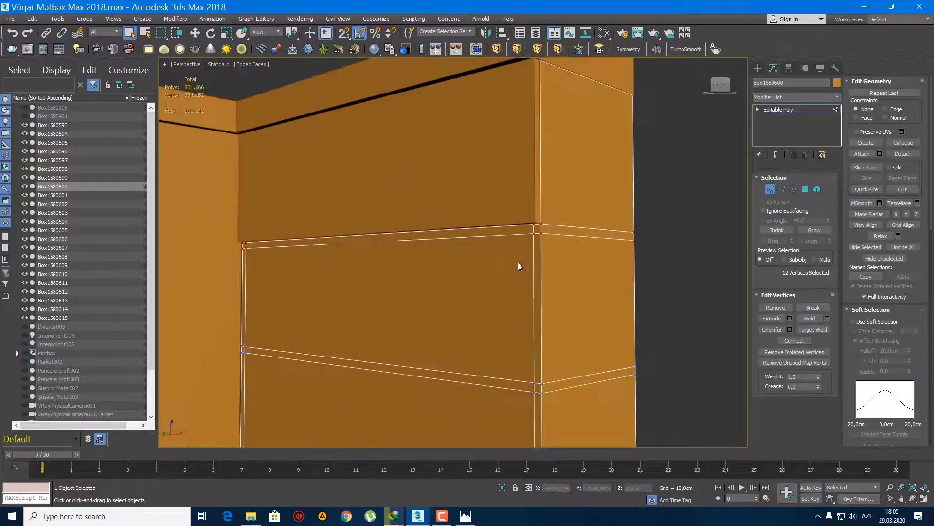
scroll(524, 267, down, 1)
key(q)
key(4)
click(545, 241)
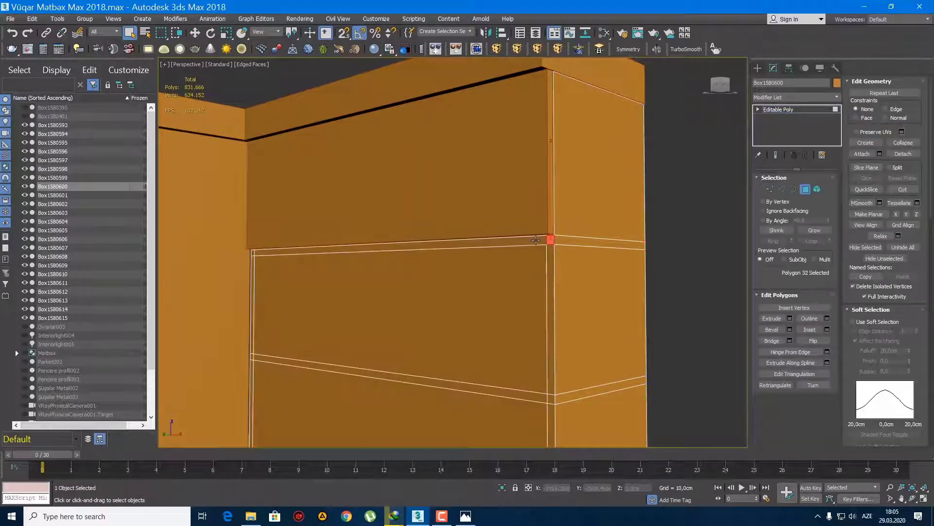
- Ctrl-select all thin border strips: top, corners, horizontal, vertical and bottom strips
ctrl+click(506, 246)
scroll(249, 263, up, 3)
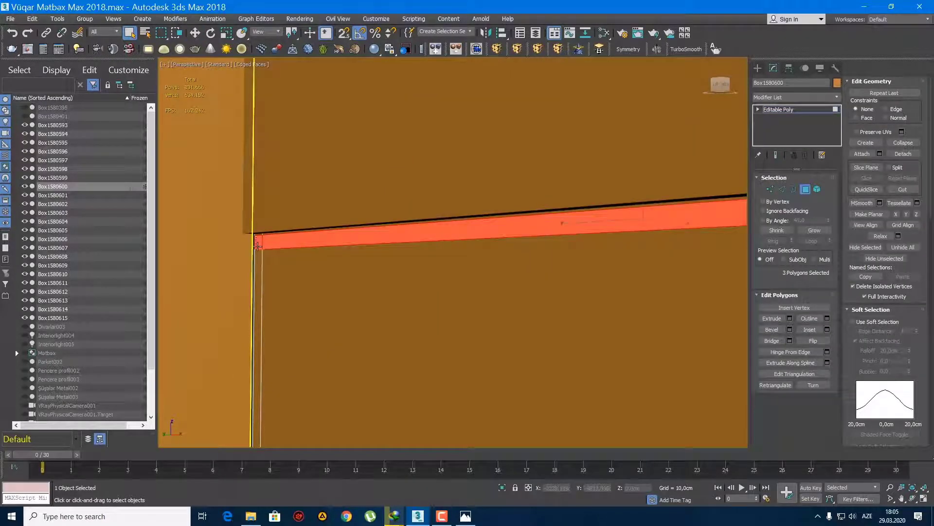
ctrl+click(258, 251)
scroll(402, 275, down, 3)
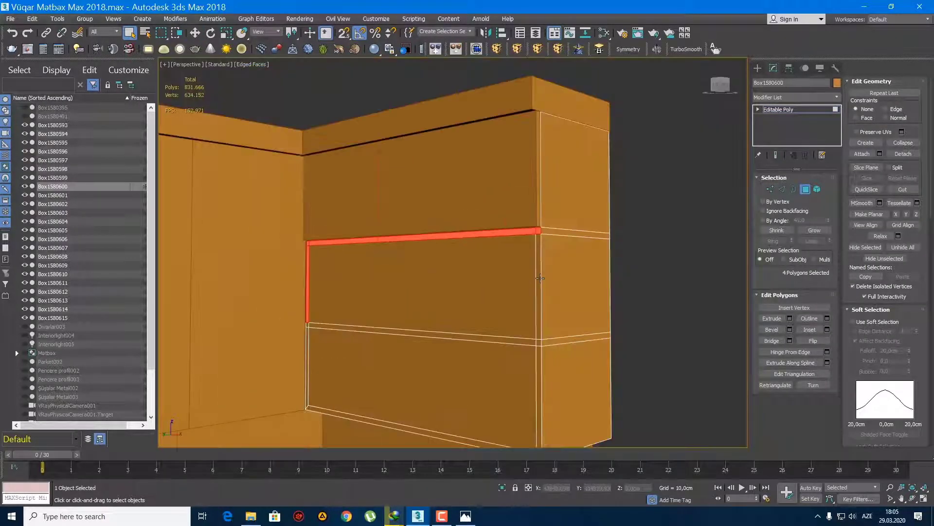
ctrl+click(540, 278)
scroll(531, 266, up, 3)
scroll(536, 268, up, 3)
ctrl+click(539, 267)
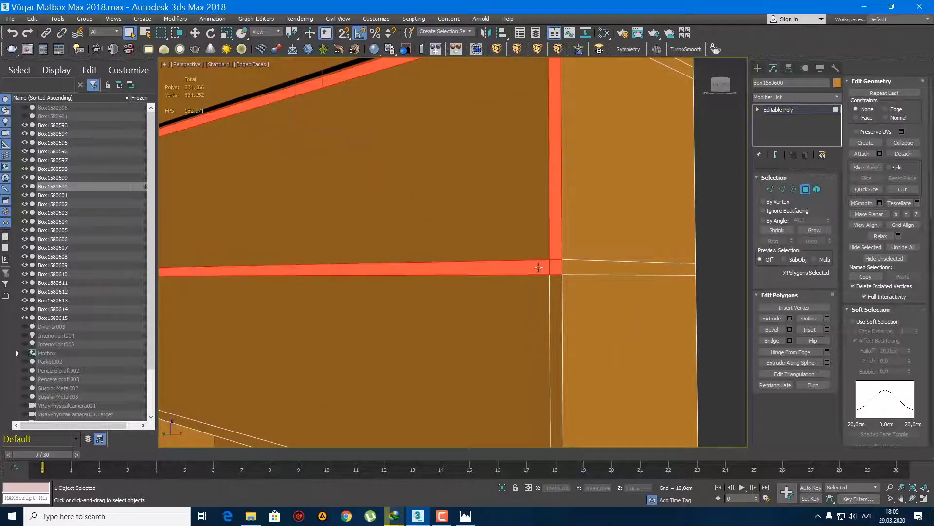
scroll(538, 267, down, 3)
scroll(336, 253, up, 3)
ctrl+click(334, 243)
scroll(333, 280, up, 1)
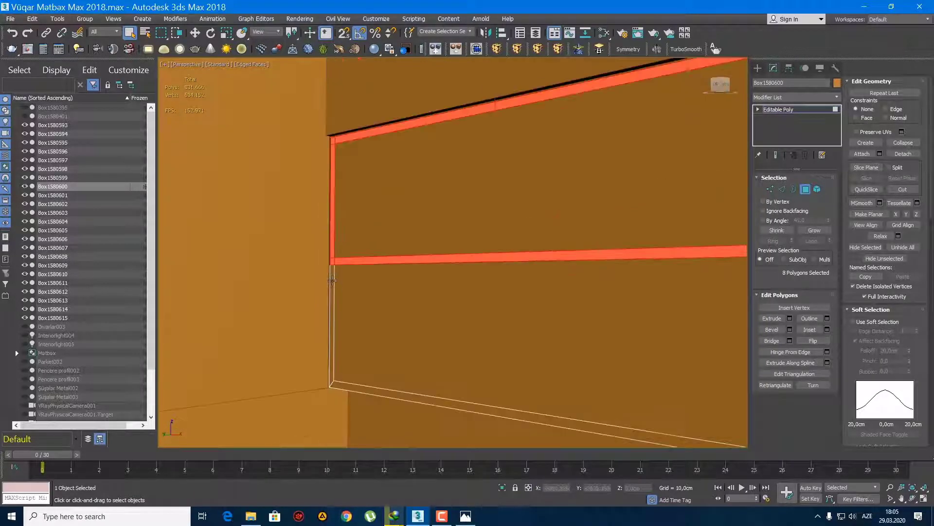
ctrl+click(334, 274)
scroll(336, 389, up, 3)
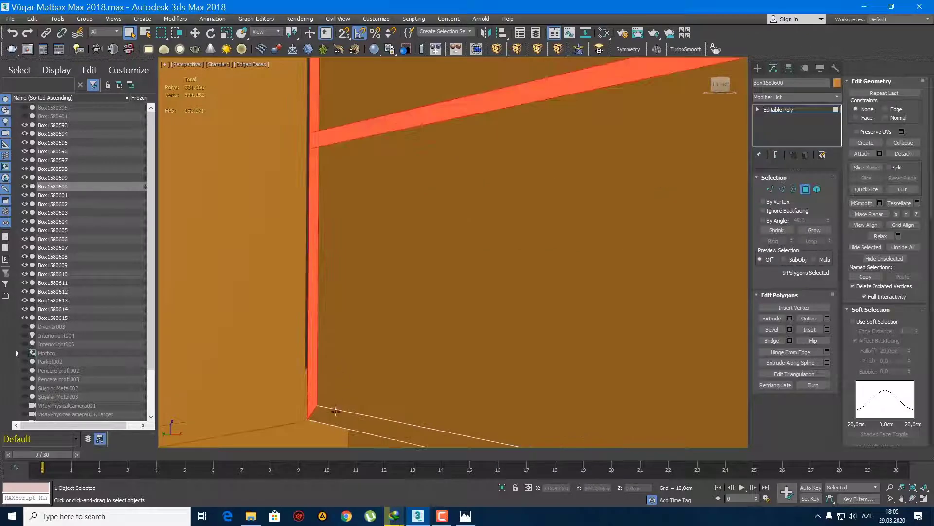
ctrl+click(336, 411)
scroll(368, 362, down, 5)
scroll(462, 338, up, 1)
ctrl+click(511, 332)
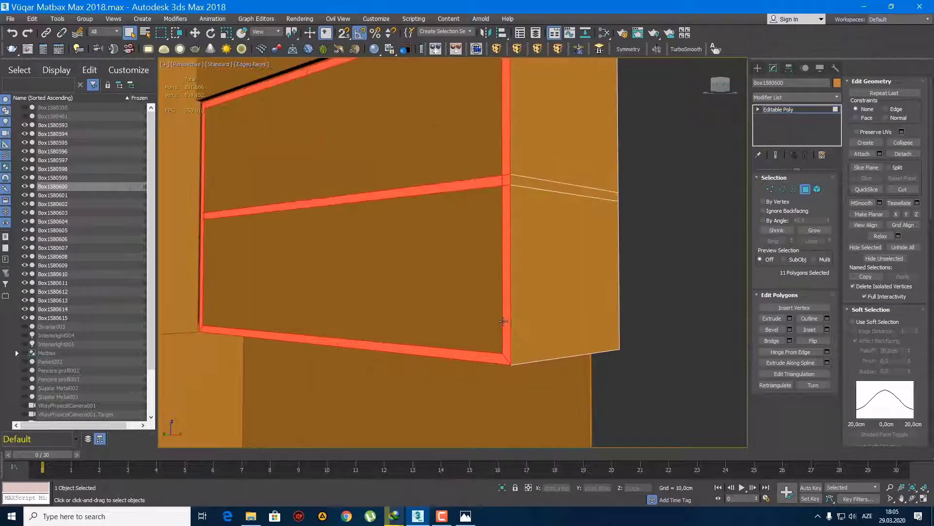
key(F3)
key(F3)
alt+middle_drag(505, 302, 458, 266)
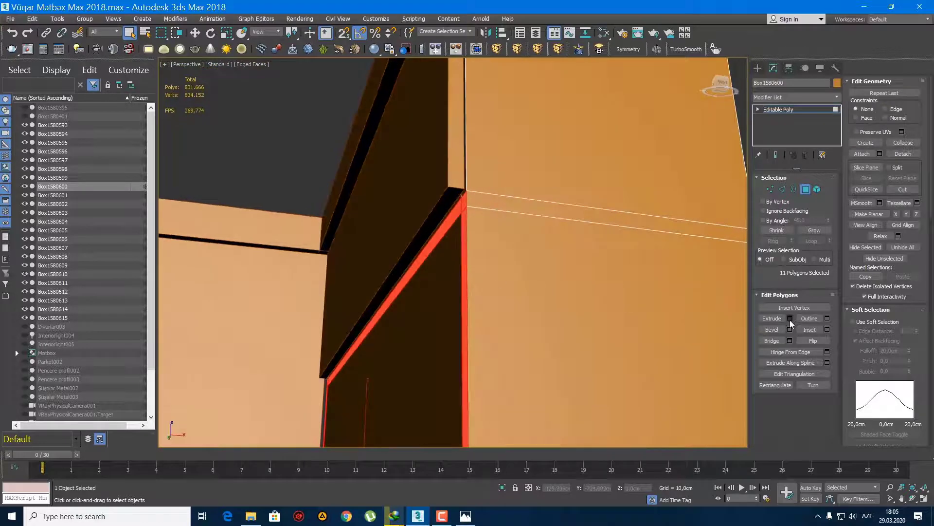
- Extrude the selected border strips outward with a Height of 2 cm
click(790, 318)
double_click(484, 272)
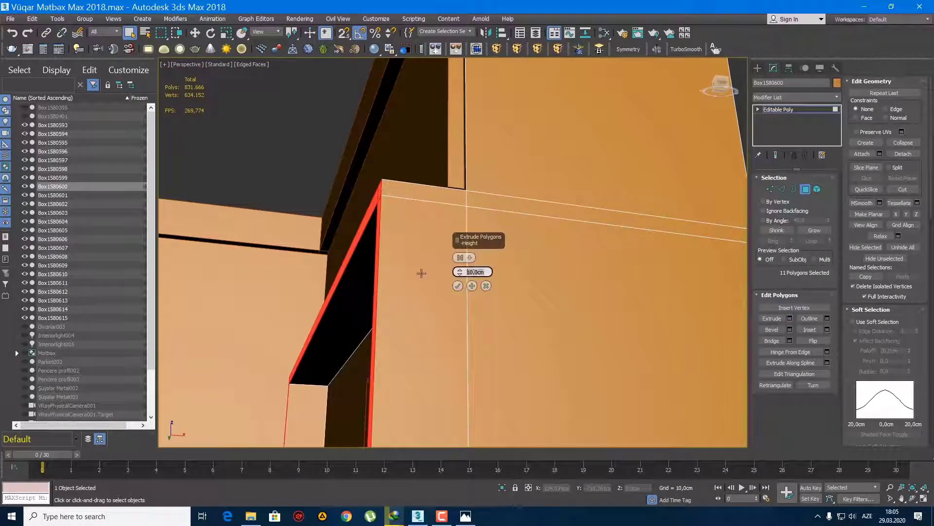
text(2)
key(Return)
click(458, 286)
scroll(457, 290, down, 5)
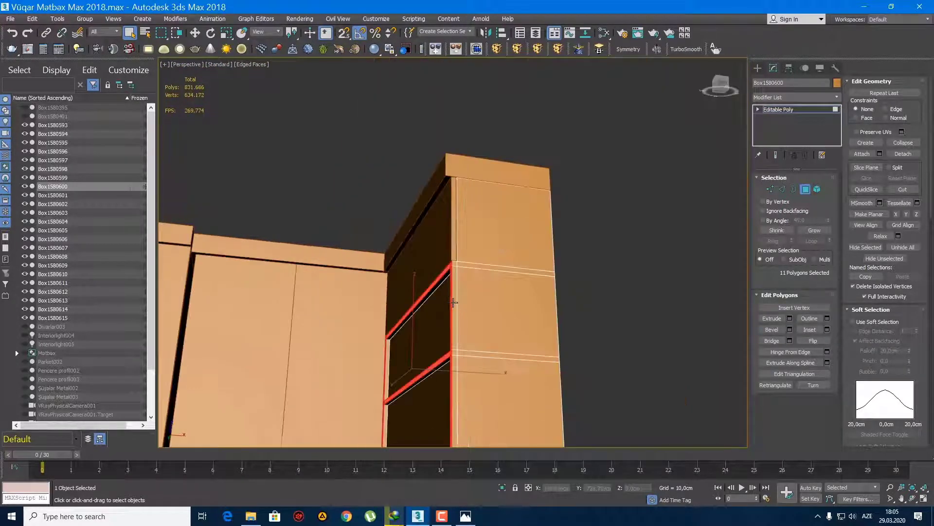
- Select both front panel polygons and push them back into the cabinet
mouse_move(492, 348)
alt+middle_down()
mouse_move(421, 353)
mouse_move(430, 319)
mouse_move(417, 302)
alt+middle_up()
click(421, 352)
ctrl+click(417, 396)
scroll(424, 330, up, 3)
scroll(432, 366, up, 3)
key(w)
drag(432, 366, 520, 336)
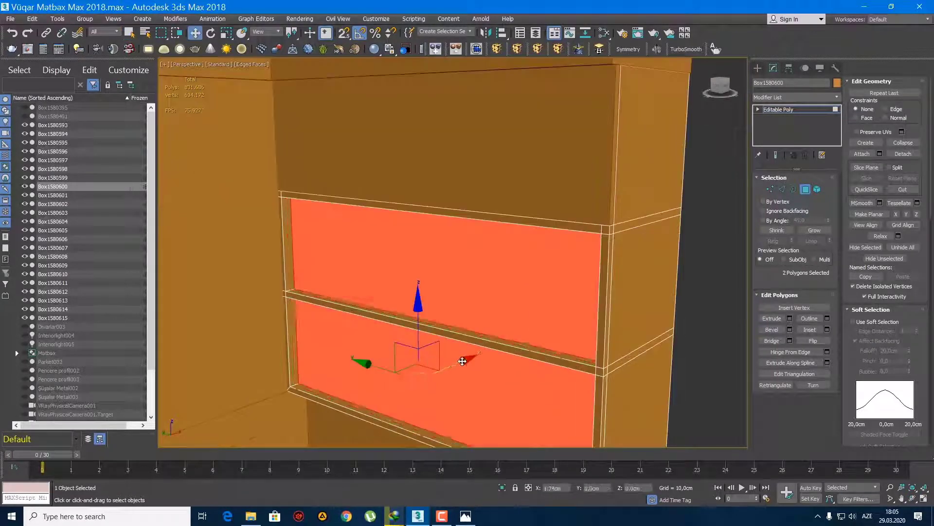
alt+middle_drag(520, 336, 505, 330)
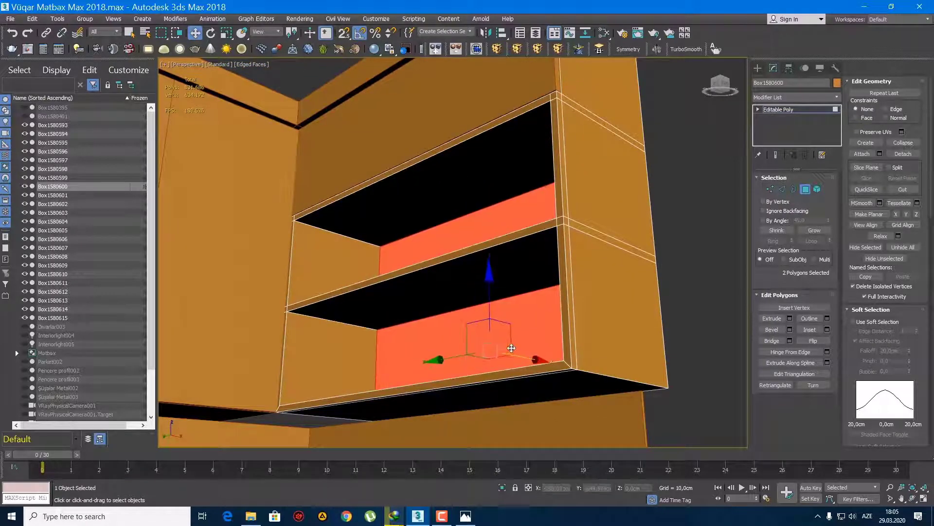
key(q)
scroll(508, 355, down, 3)
- Select the middle divider's vertices and lower them in Z near the bottom
mouse_move(513, 355)
alt+middle_down()
mouse_move(515, 382)
mouse_move(515, 319)
mouse_move(476, 288)
alt+middle_up()
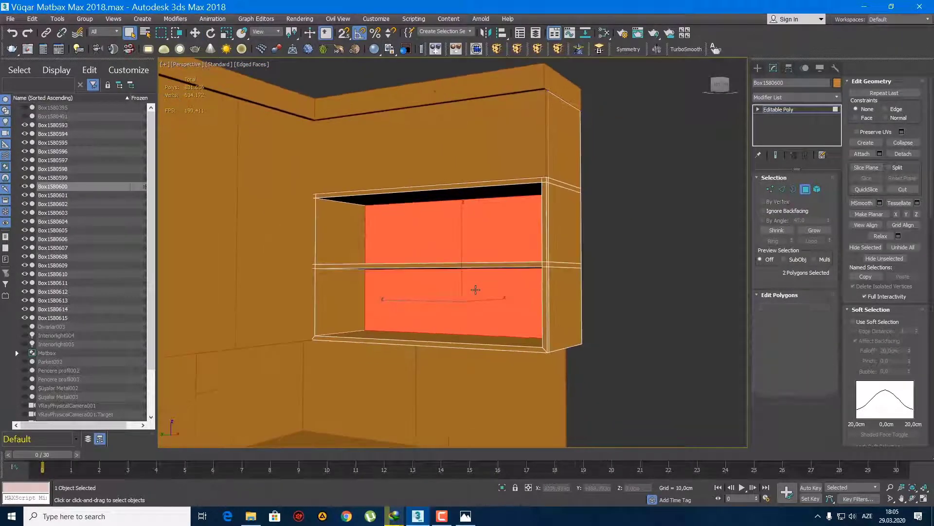
key(1)
drag(580, 277, 628, 232)
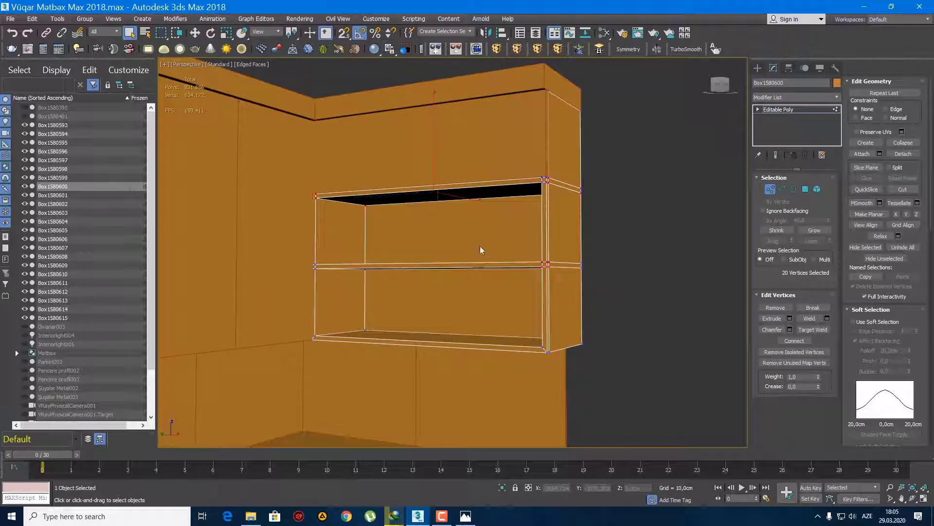
key(w)
drag(440, 224, 431, 269)
scroll(444, 303, up, 3)
scroll(468, 300, up, 2)
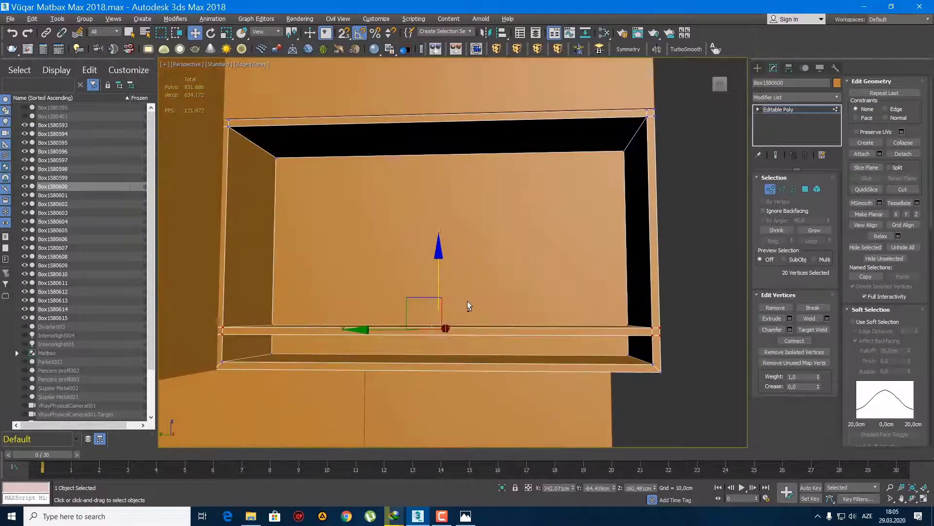
scroll(467, 301, down, 2)
scroll(456, 298, down, 2)
key(q)
mouse_move(456, 298)
middle_down()
mouse_move(506, 301)
mouse_move(480, 299)
middle_up()
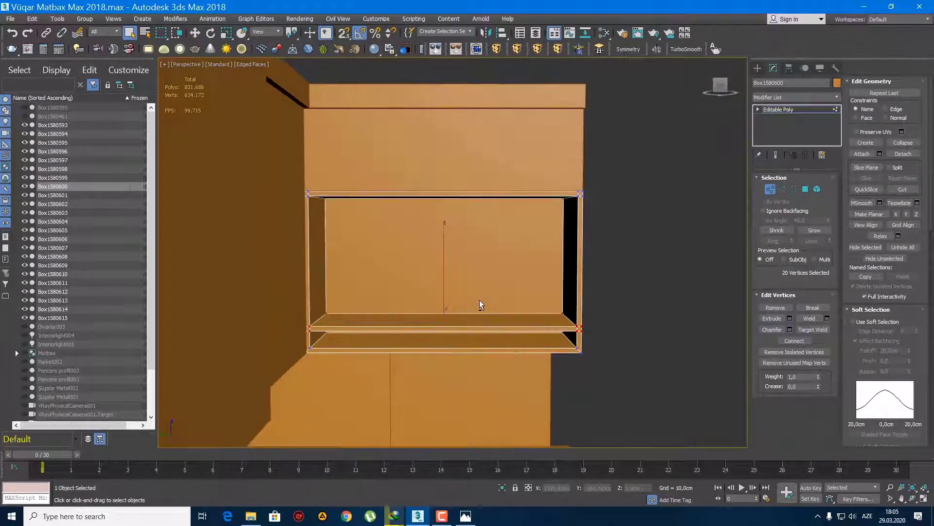
- Connect the horizontal opening edges with 1 segment and chamfer the new edge 1 cm
click(782, 189)
mouse_move(415, 74)
mouse_down()
mouse_move(428, 379)
mouse_move(499, 389)
mouse_up()
click(828, 352)
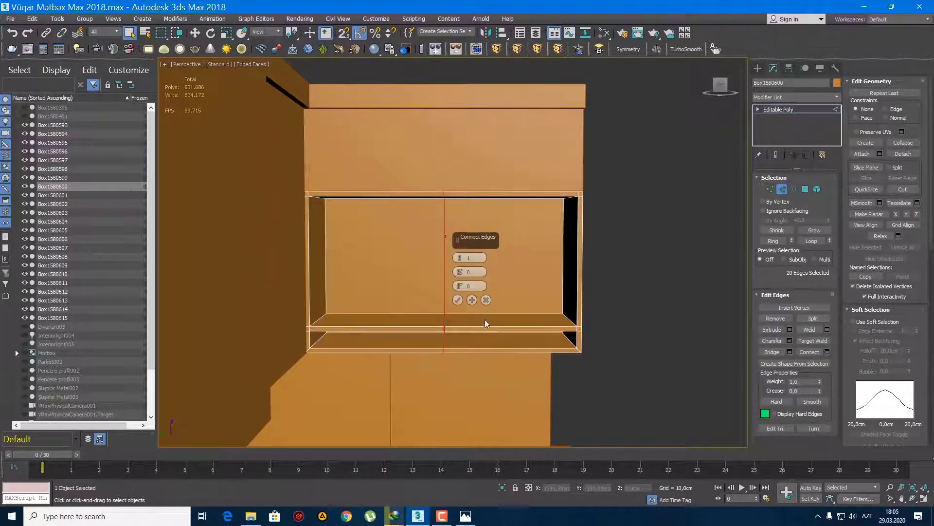
click(457, 301)
click(790, 340)
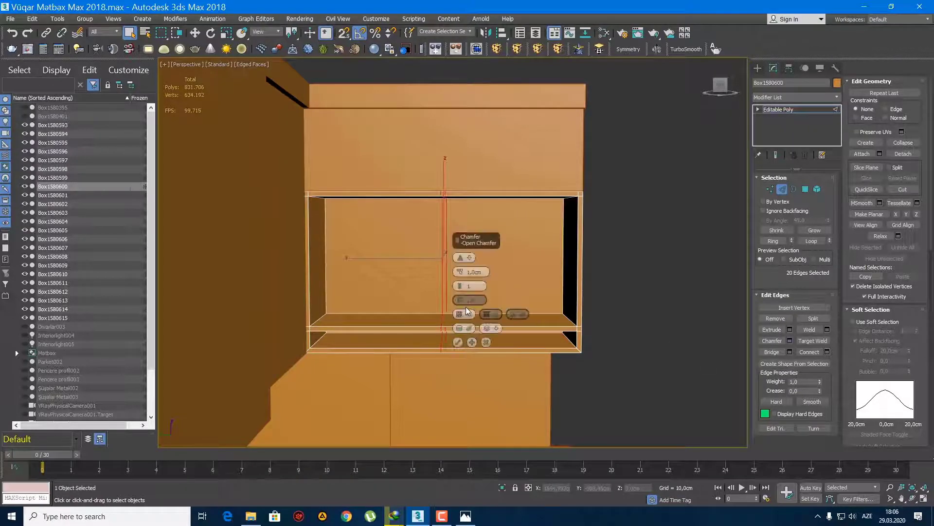
click(458, 342)
- Slide the new chamfered vertical edge pair toward the left side
key(w)
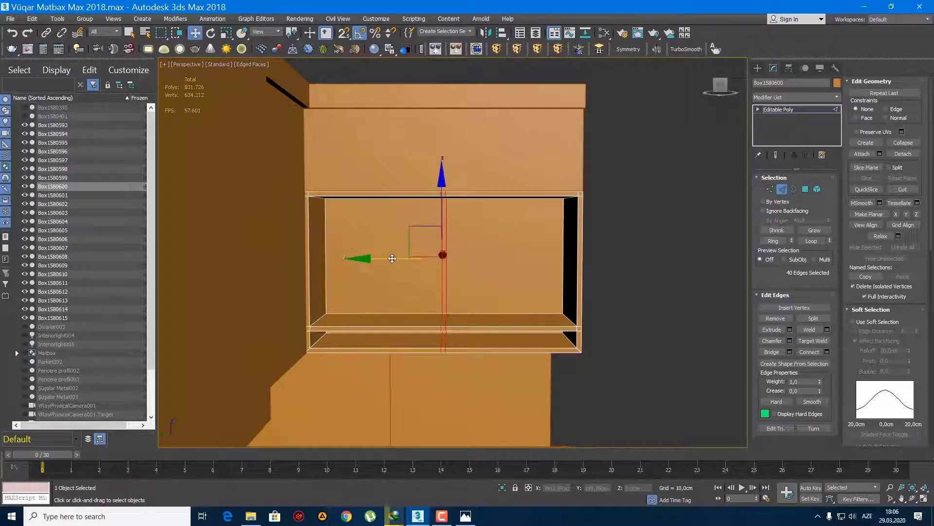
drag(393, 258, 308, 259)
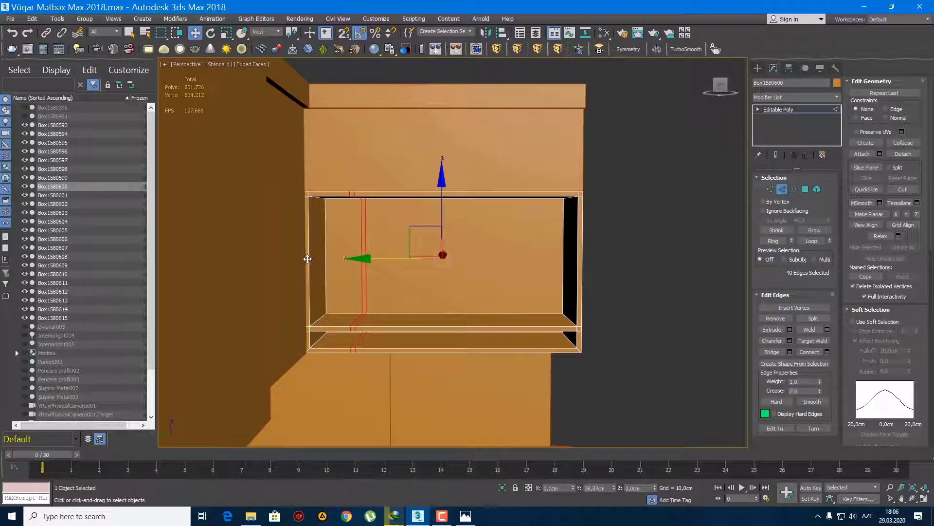
mouse_move(375, 305)
alt+middle_down()
mouse_move(367, 303)
mouse_move(377, 306)
alt+middle_up()
mouse_move(376, 305)
alt+middle_down()
mouse_move(332, 274)
mouse_move(341, 265)
alt+middle_up()
scroll(371, 240, up, 3)
- Select a thin strip polygon inside the upper cabinet
key(q)
middle_drag(370, 238, 367, 252)
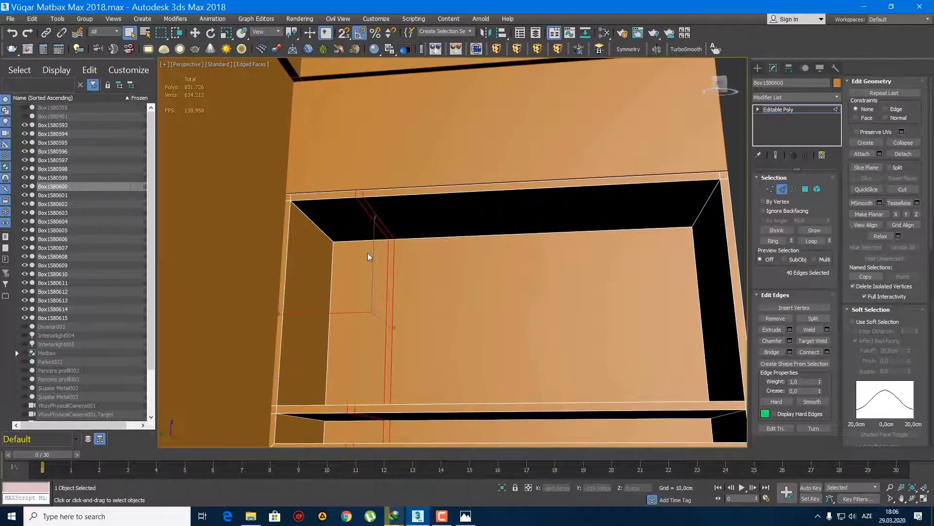
key(4)
click(367, 253)
click(375, 219)
mouse_move(375, 219)
alt+middle_down()
mouse_move(382, 316)
mouse_move(381, 273)
mouse_move(403, 287)
mouse_move(393, 292)
alt+middle_up()
scroll(378, 274, down, 2)
- Ring-select the vertical interior edges, connect one segment, and chamfer the loop into two edges
key(2)
click(377, 287)
click(773, 241)
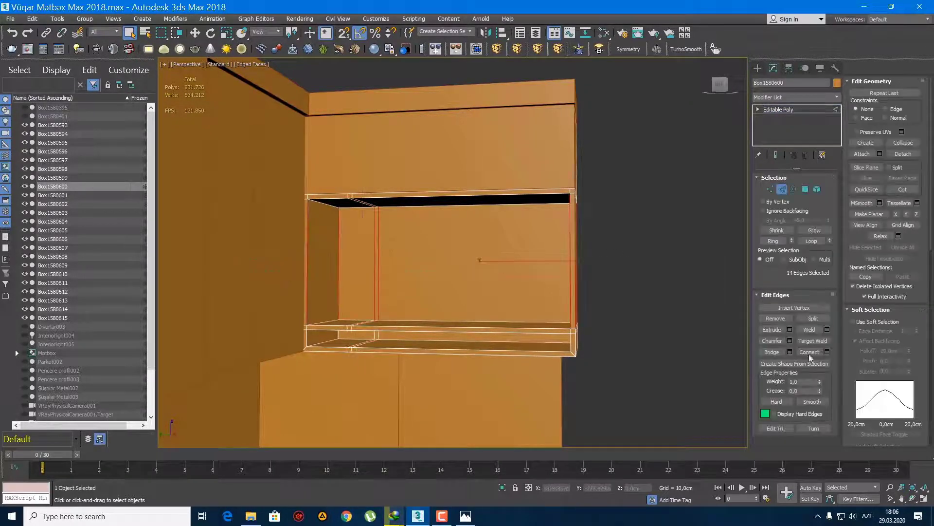
click(828, 352)
click(459, 300)
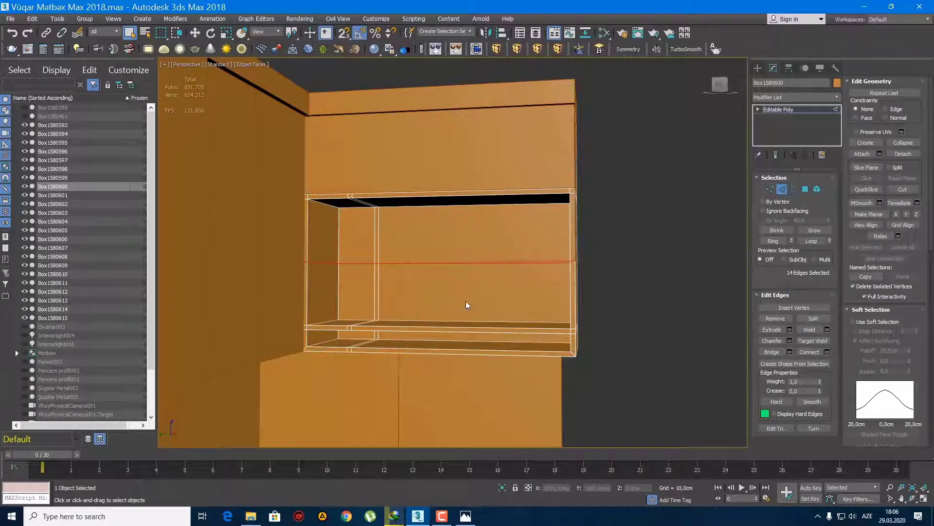
click(789, 341)
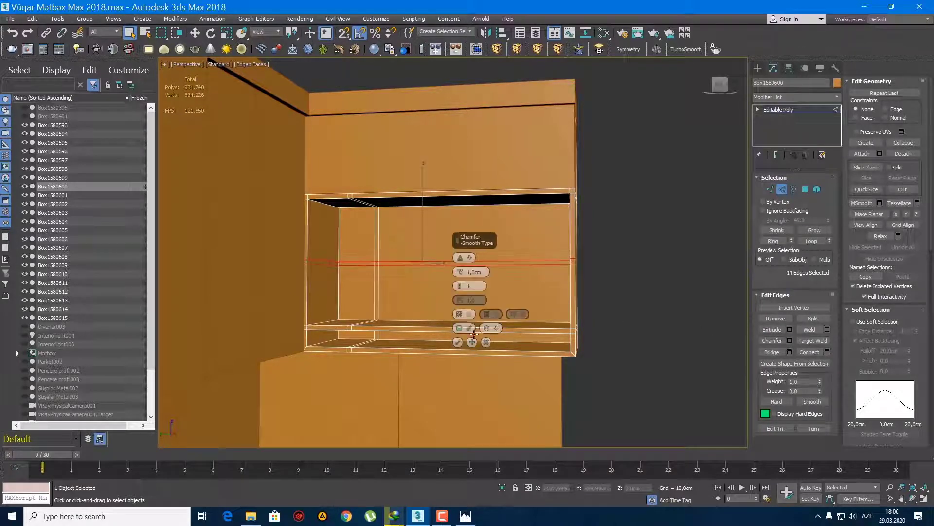
click(459, 344)
middle_drag(365, 316, 377, 339)
scroll(377, 339, up, 3)
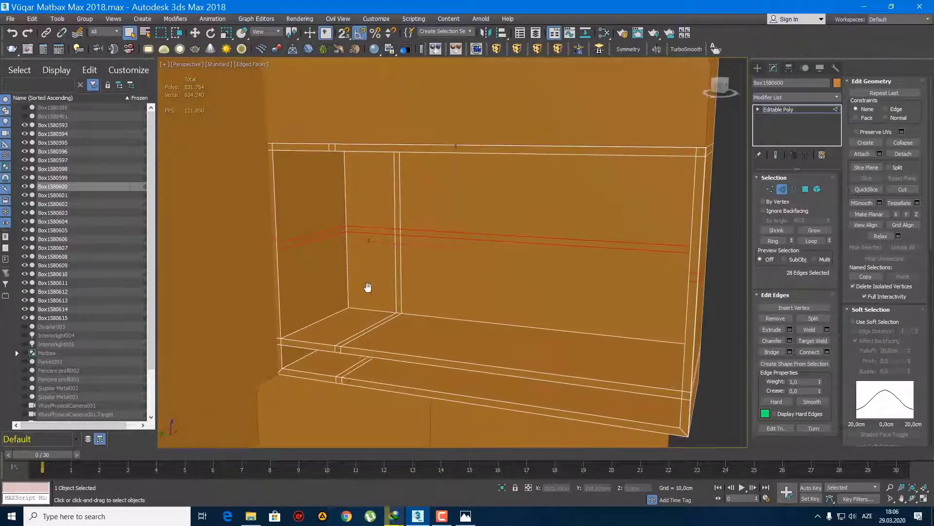
mouse_move(367, 288)
middle_down()
mouse_move(376, 251)
mouse_move(382, 282)
mouse_move(374, 288)
mouse_move(371, 267)
mouse_move(378, 282)
mouse_move(378, 274)
middle_up()
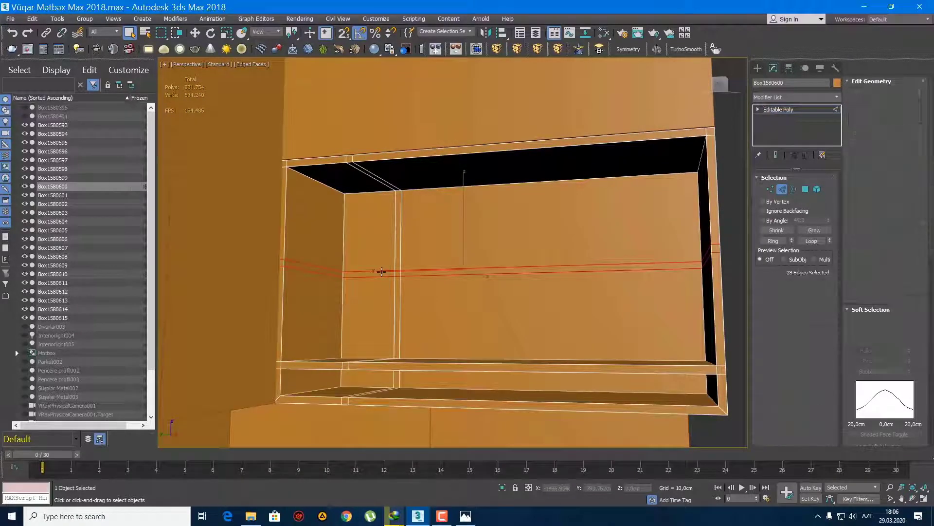
key(4)
alt+middle_drag(375, 316, 368, 355)
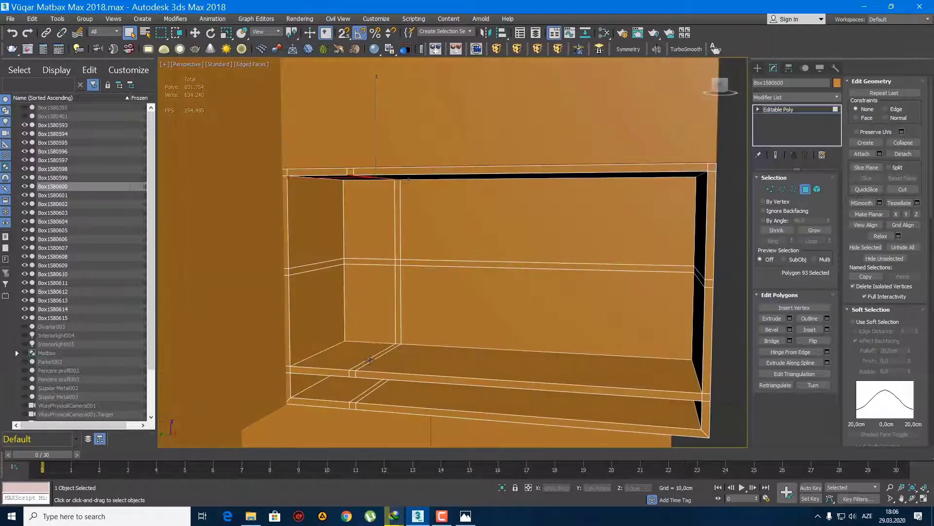
- Bridge the two divider strip faces into a new panel
ctrl+click(370, 359)
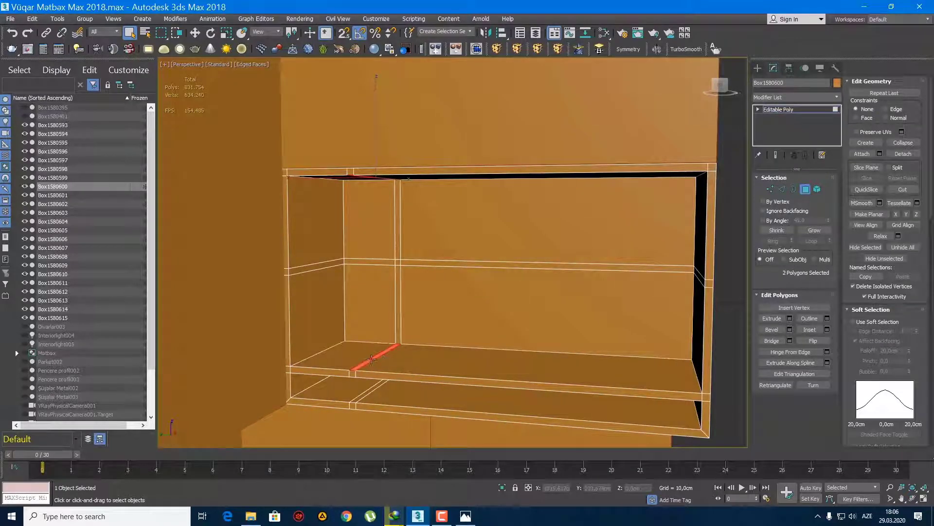
click(779, 341)
alt+middle_drag(584, 333, 528, 328)
scroll(532, 328, up, 3)
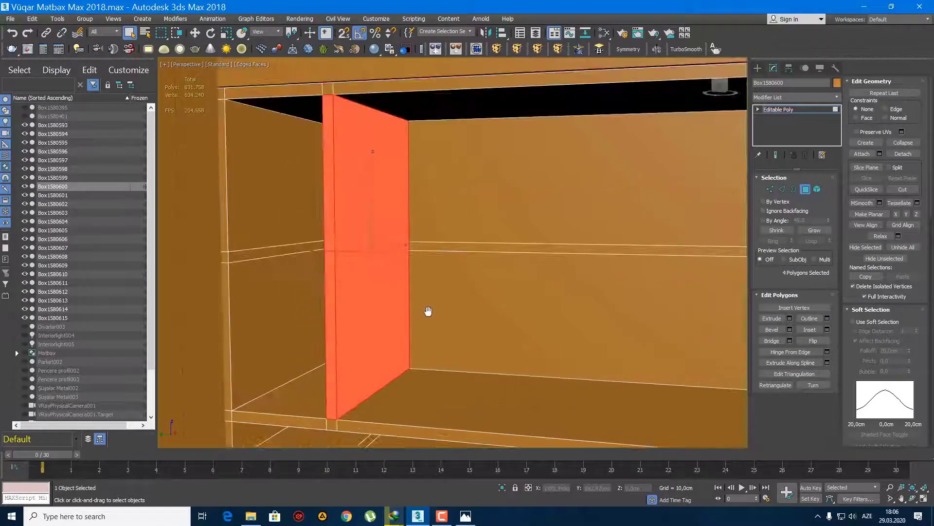
middle_drag(428, 310, 325, 290)
- Try connecting the panel's side edges, then undo the connecting edge
key(2)
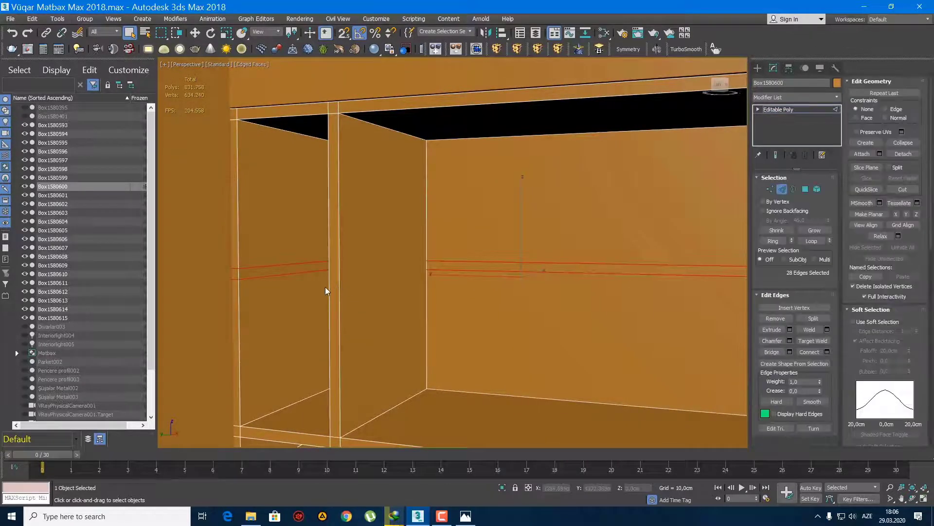
click(328, 287)
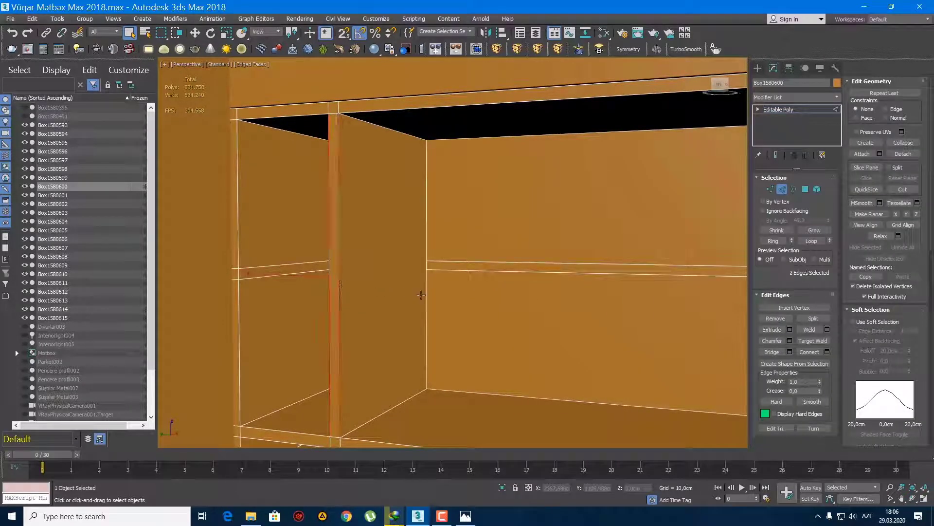
middle_drag(427, 302, 441, 320)
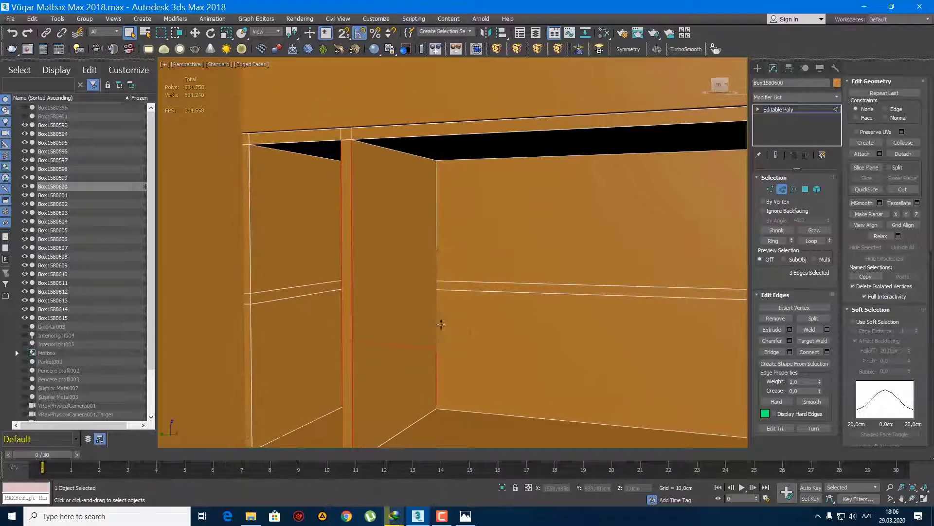
key(F3)
ctrl+click(428, 316)
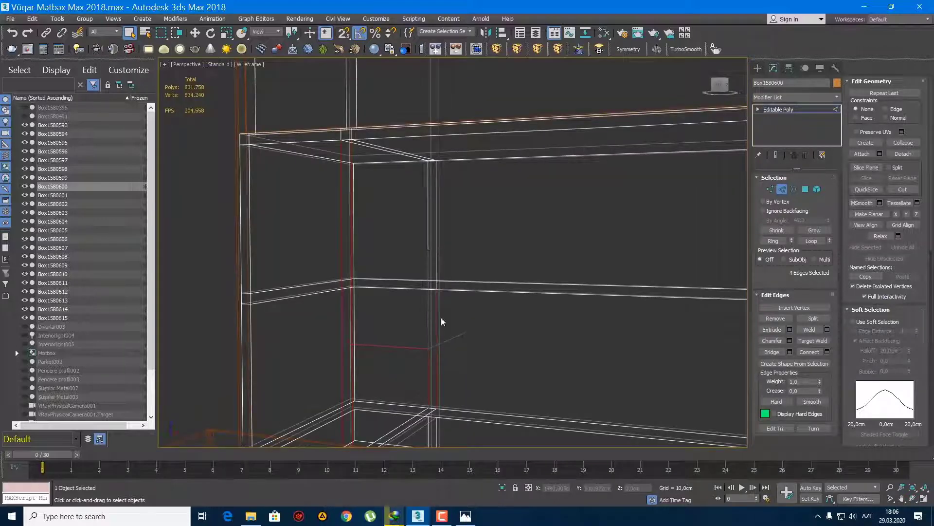
click(827, 351)
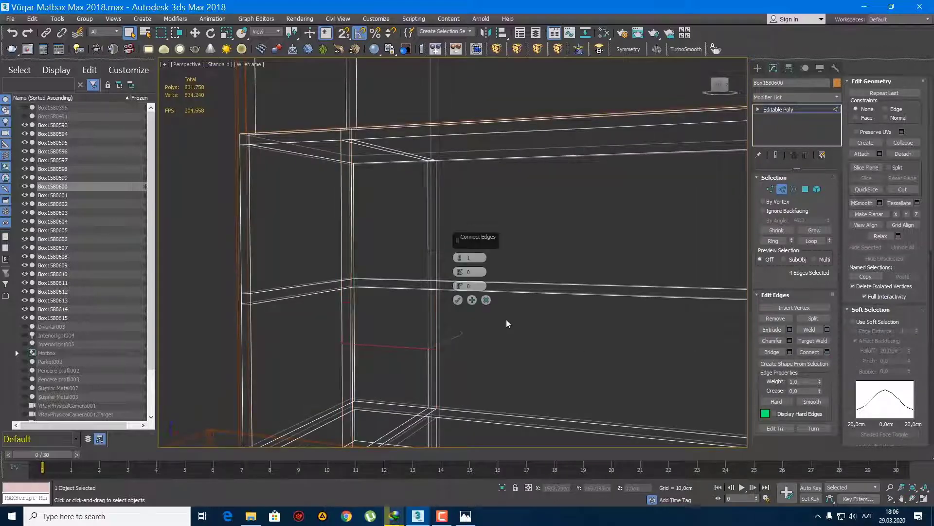
click(457, 300)
mouse_move(454, 312)
middle_down()
mouse_move(431, 297)
mouse_move(479, 289)
mouse_move(466, 273)
middle_up()
key(ctrl+z)
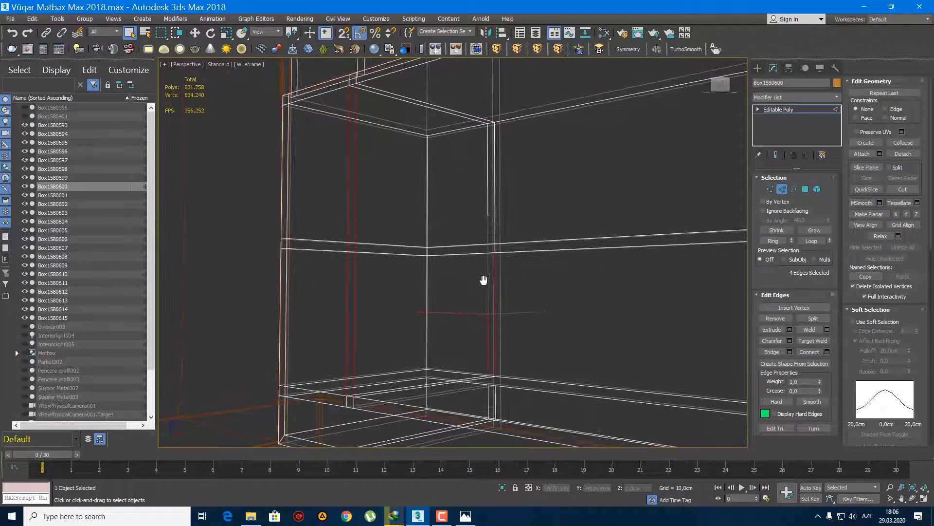
- Orbit and pan around the shelf and wall corner to inspect the panel
scroll(484, 277, up, 2)
scroll(494, 282, up, 2)
scroll(492, 263, up, 2)
alt+middle_drag(459, 257, 491, 249)
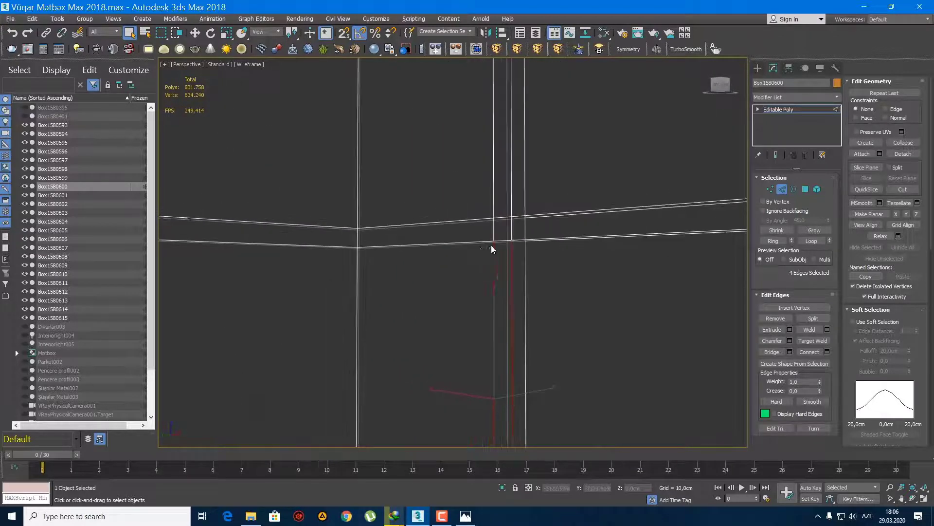
scroll(514, 278, down, 5)
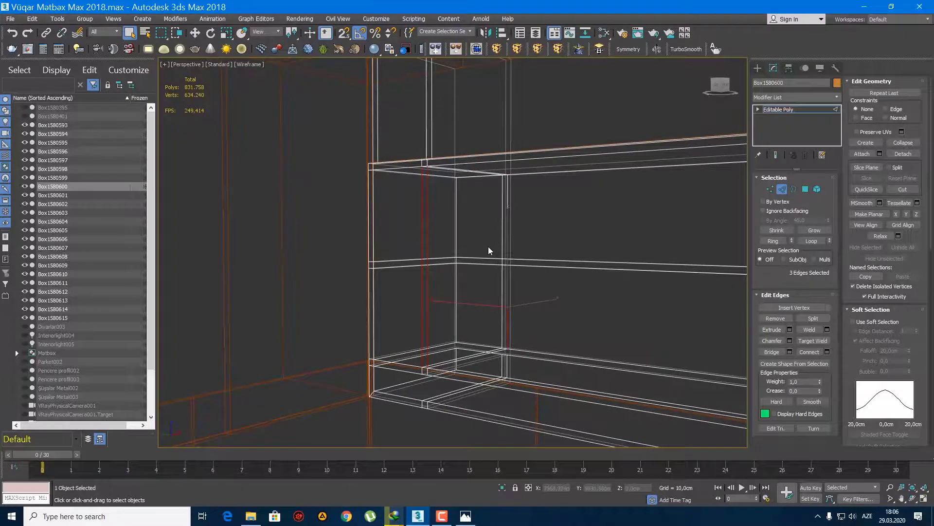
middle_drag(489, 246, 490, 273)
scroll(484, 280, up, 3)
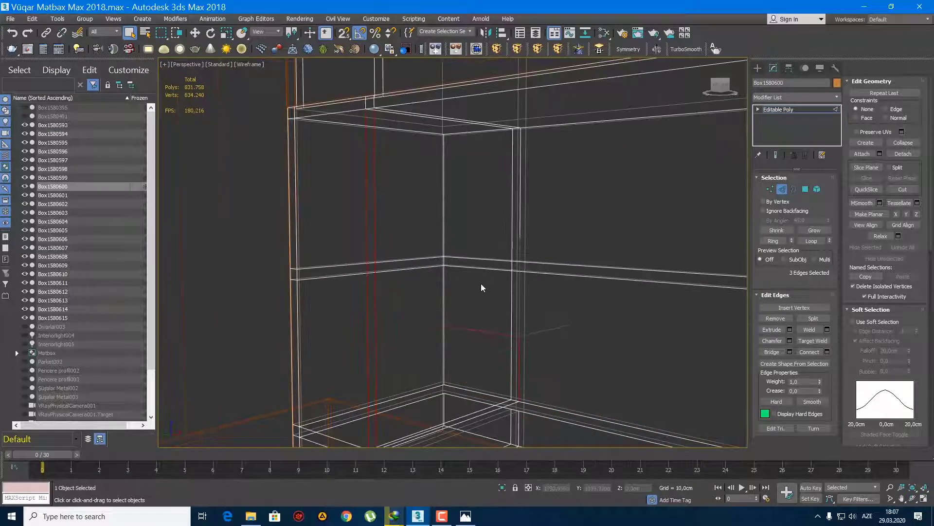
- Ring-select the divider panel edges, connect them, and chamfer the new horizontal edges
alt+click(368, 244)
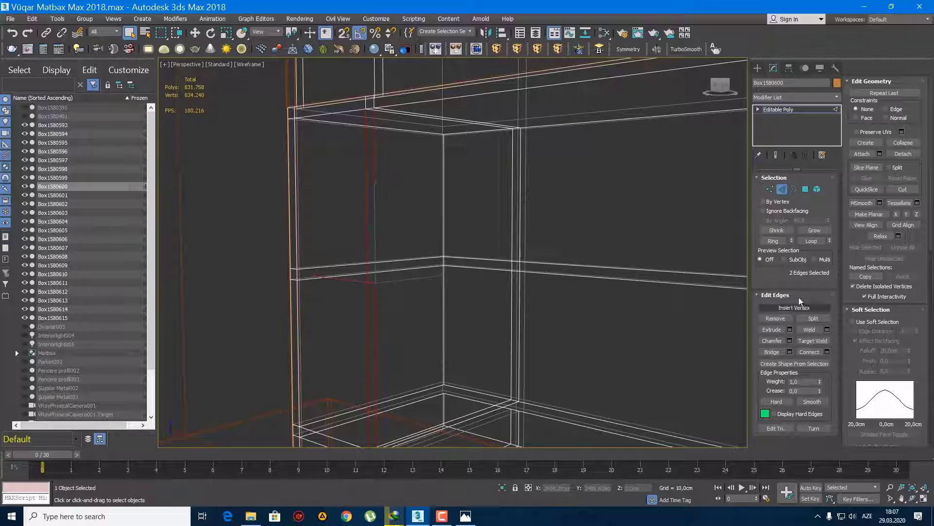
click(773, 241)
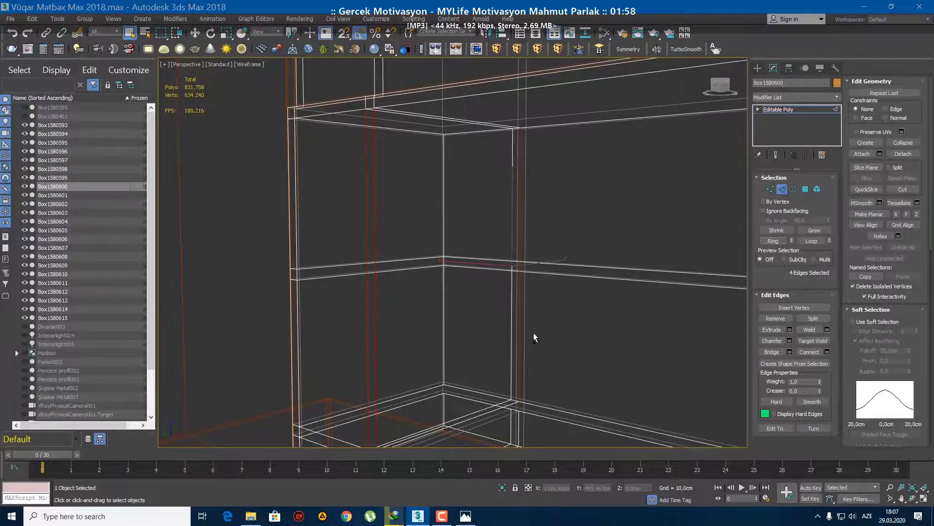
mouse_move(534, 334)
alt+middle_down()
mouse_move(638, 370)
mouse_move(407, 252)
alt+middle_up()
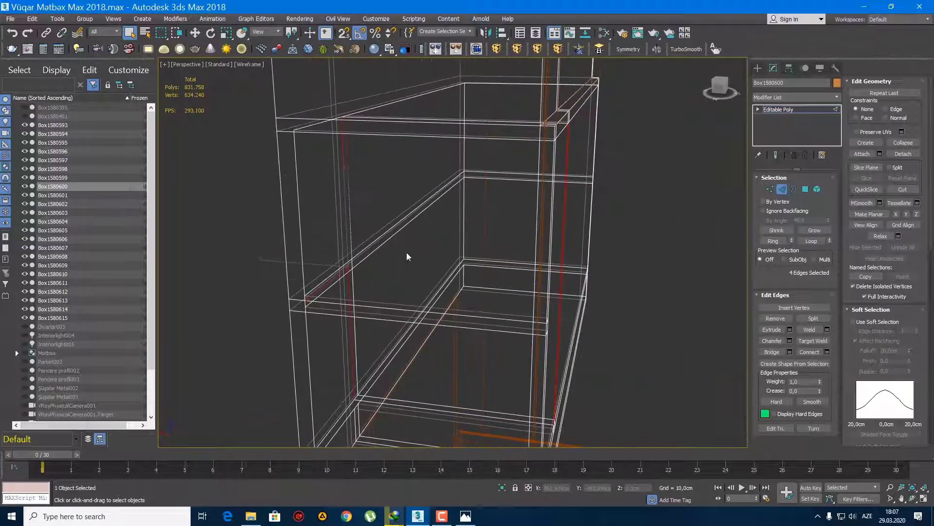
scroll(407, 252, up, 3)
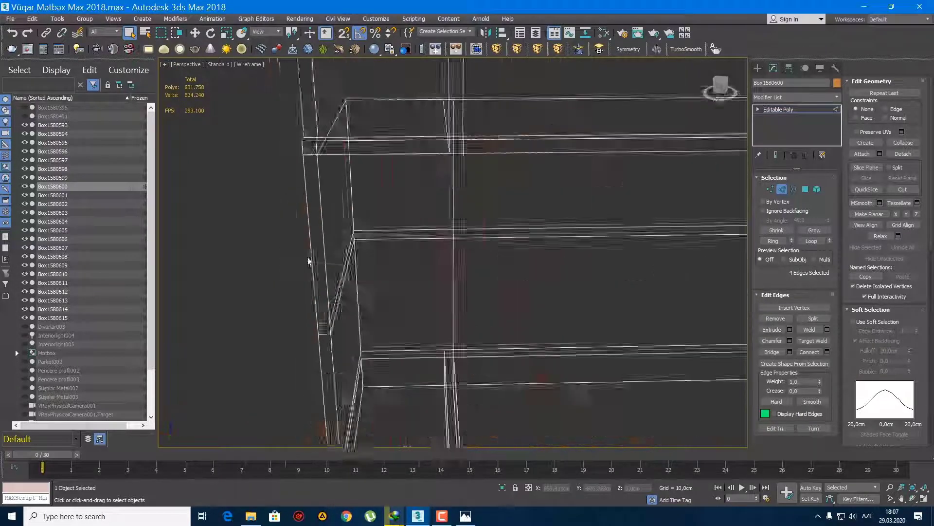
click(828, 352)
click(461, 300)
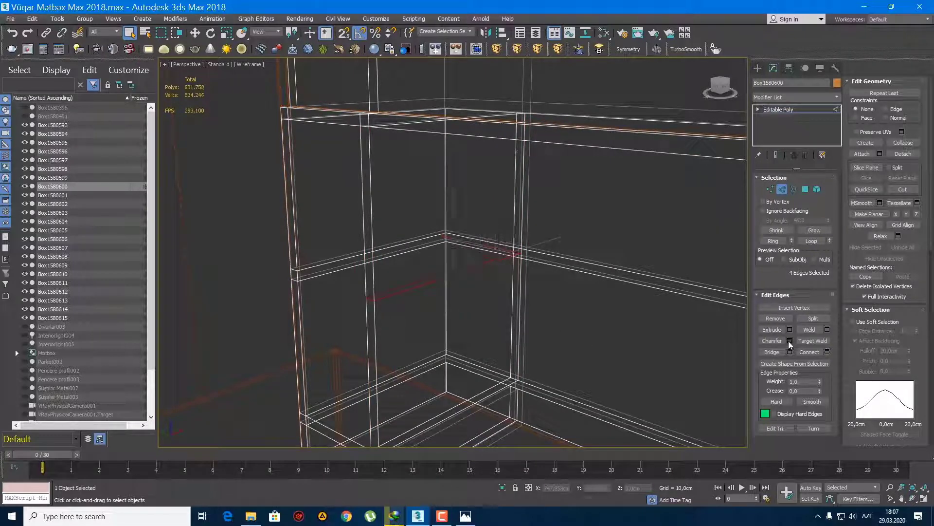
click(788, 341)
click(458, 327)
scroll(521, 250, up, 3)
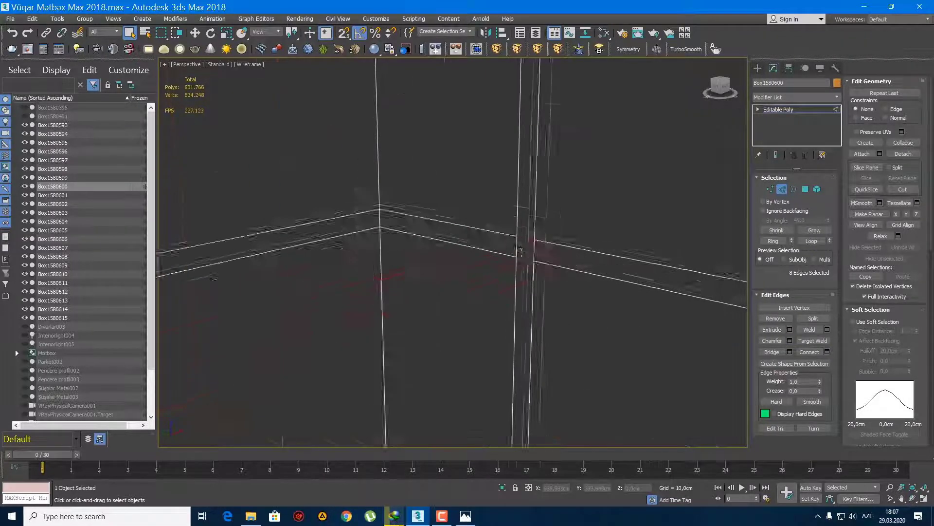
scroll(521, 251, up, 3)
scroll(528, 273, up, 3)
- Target Weld the stray corner vertices and collapse the lower corner vertex
key(1)
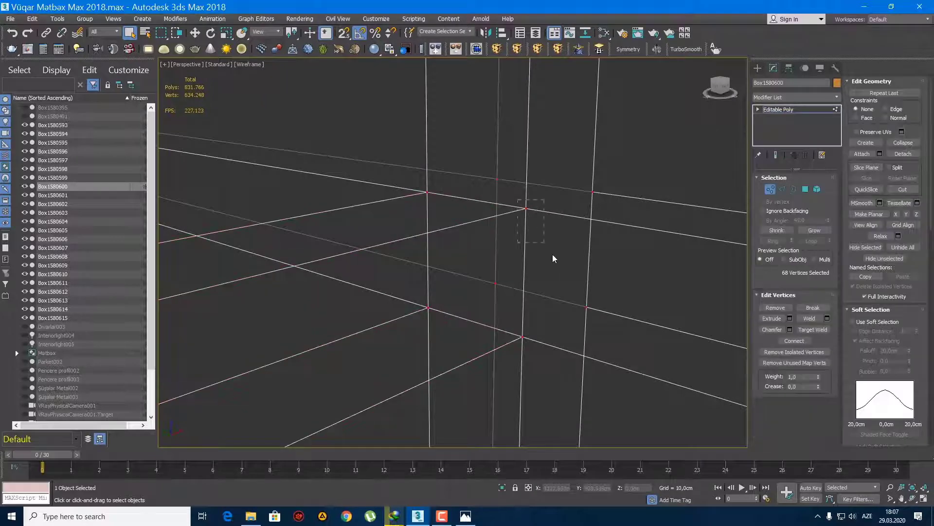
drag(552, 258, 555, 259)
click(427, 195)
click(424, 307)
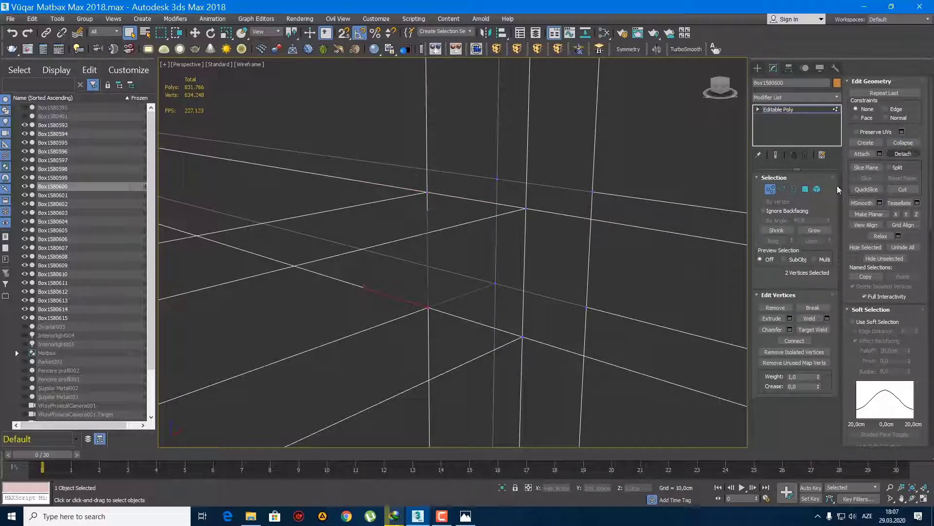
click(524, 335)
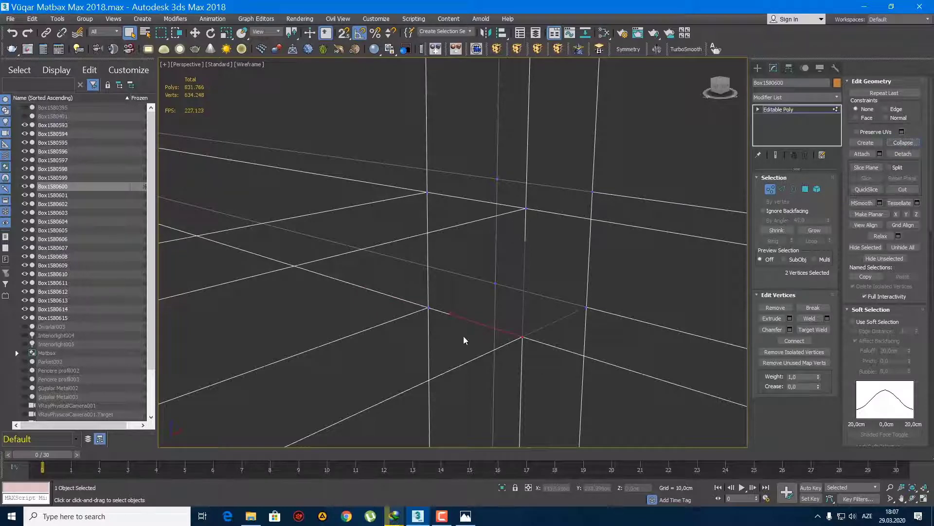
mouse_move(463, 336)
middle_down()
mouse_move(472, 359)
mouse_move(438, 342)
middle_up()
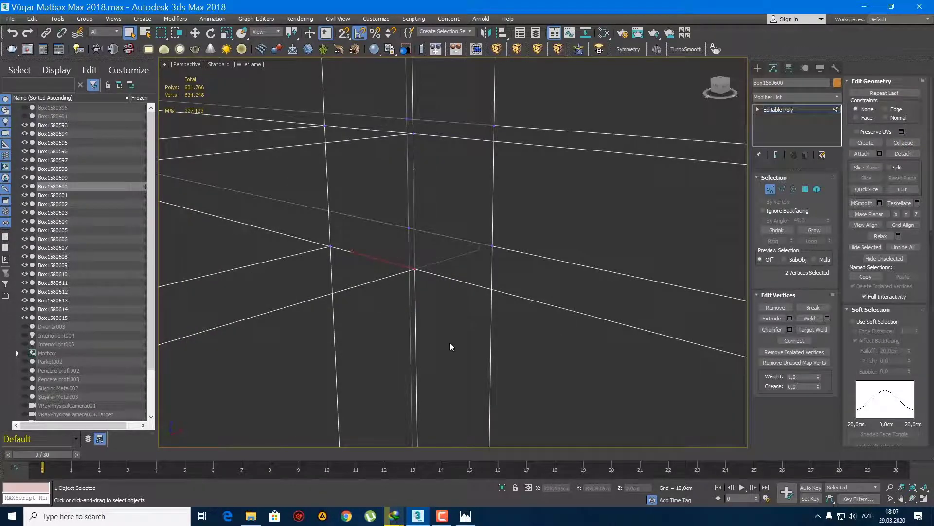
scroll(449, 347, down, 5)
alt+middle_drag(470, 343, 435, 343)
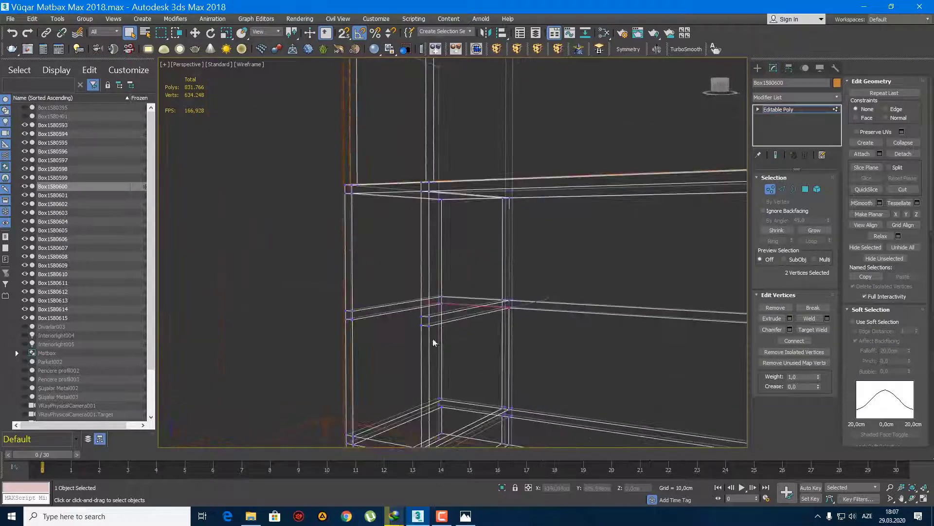
scroll(455, 323, up, 3)
key(F3)
scroll(454, 323, up, 2)
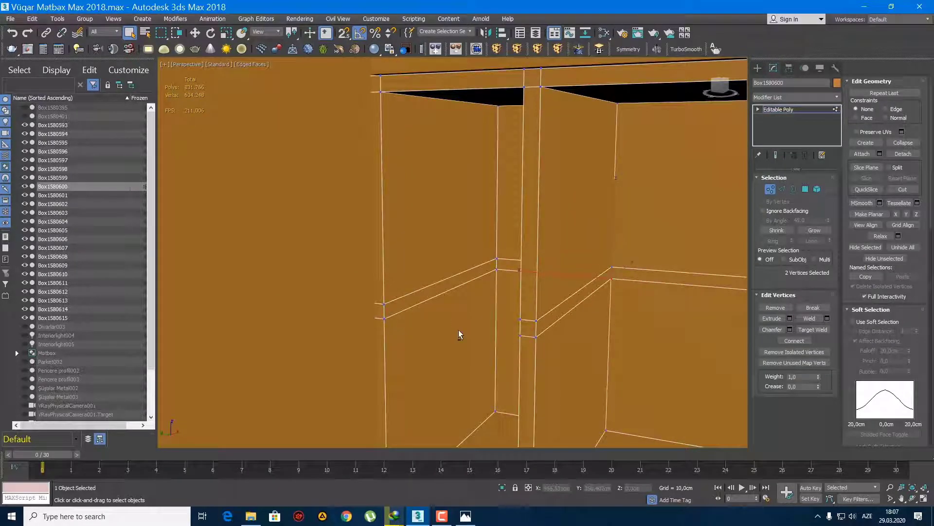
- Bridge the two facing inner side polygons of the corner cabinet into a shelf panel
key(4)
click(574, 219)
alt+middle_drag(574, 219, 584, 289)
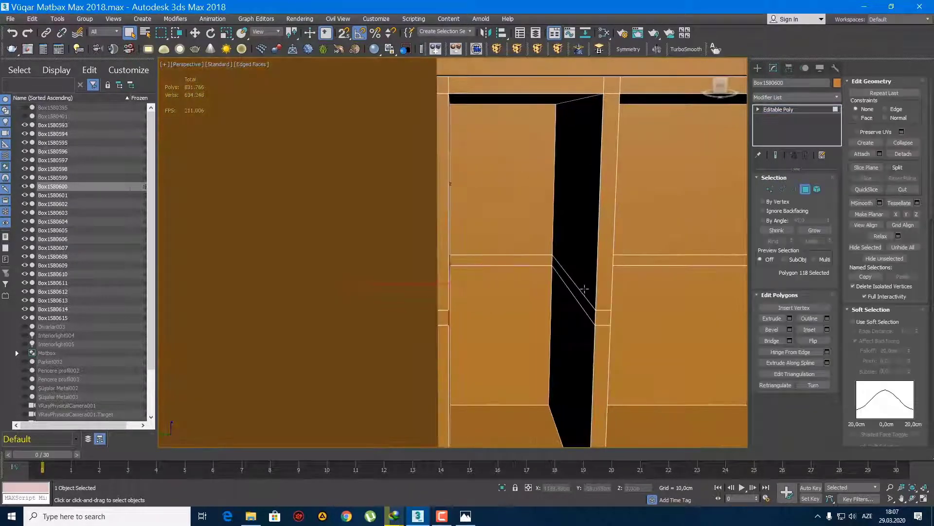
ctrl+click(576, 289)
click(781, 340)
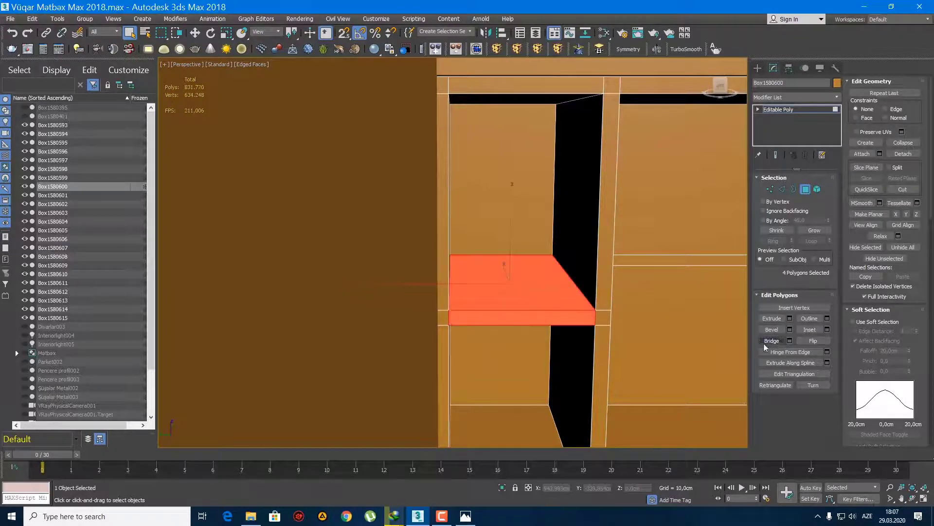
- Exit mesh editing and zoom out to view the whole cabinet
scroll(488, 256, down, 5)
scroll(488, 255, down, 2)
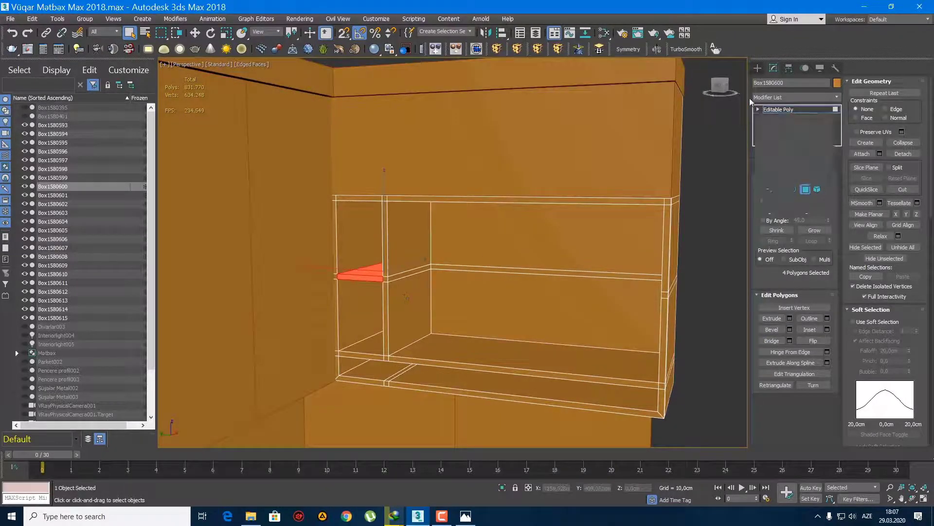
click(758, 69)
mouse_move(528, 357)
middle_down()
mouse_move(517, 331)
mouse_move(463, 360)
middle_up()
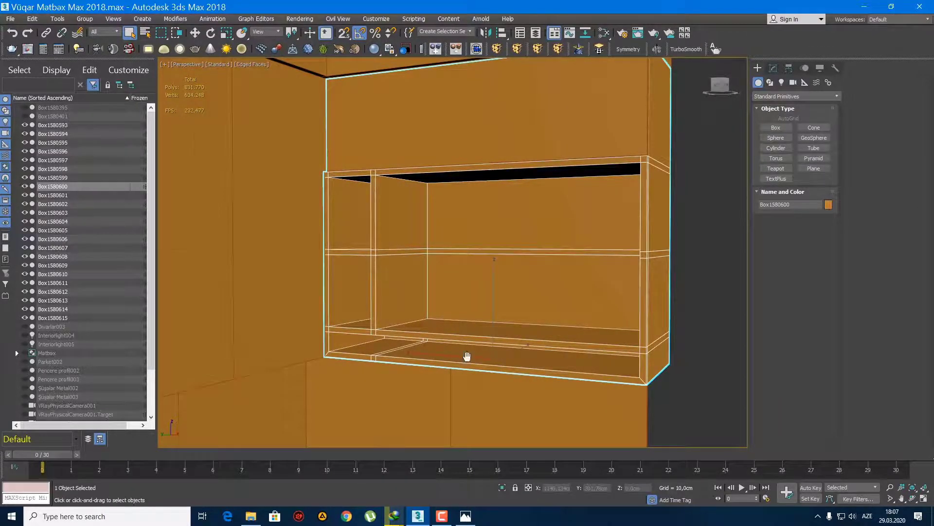
scroll(468, 355, down, 6)
scroll(538, 267, up, 1)
scroll(537, 269, down, 1)
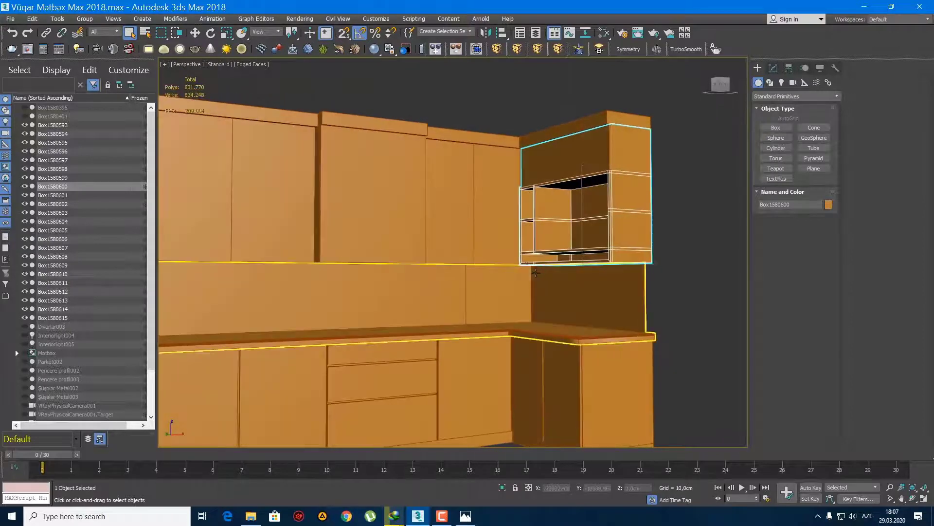
- Save the kitchen scene, then select and frame the upper wall cabinet
key(ctrl+s)
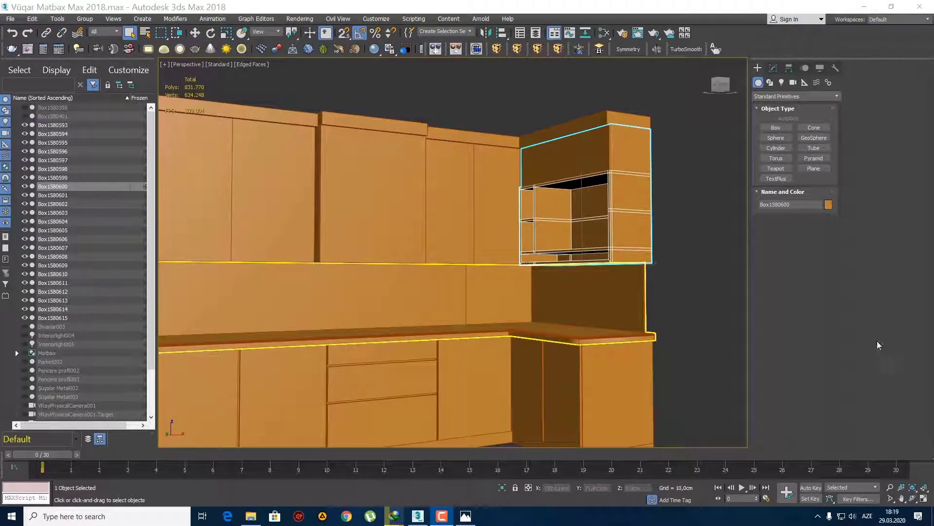
scroll(509, 264, down, 5)
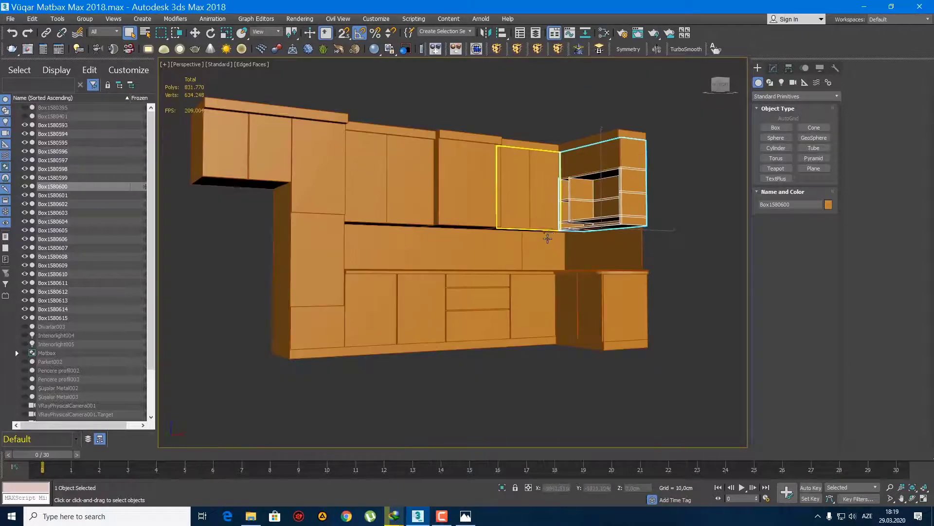
mouse_move(509, 264)
alt+middle_down()
mouse_move(560, 236)
mouse_move(539, 243)
alt+middle_up()
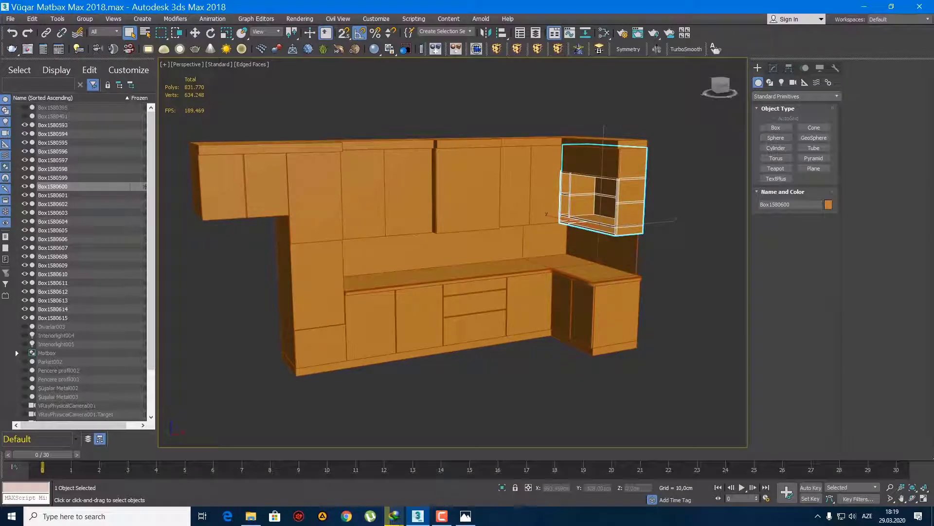
mouse_move(536, 244)
alt+middle_down()
mouse_move(496, 251)
mouse_move(509, 236)
alt+middle_up()
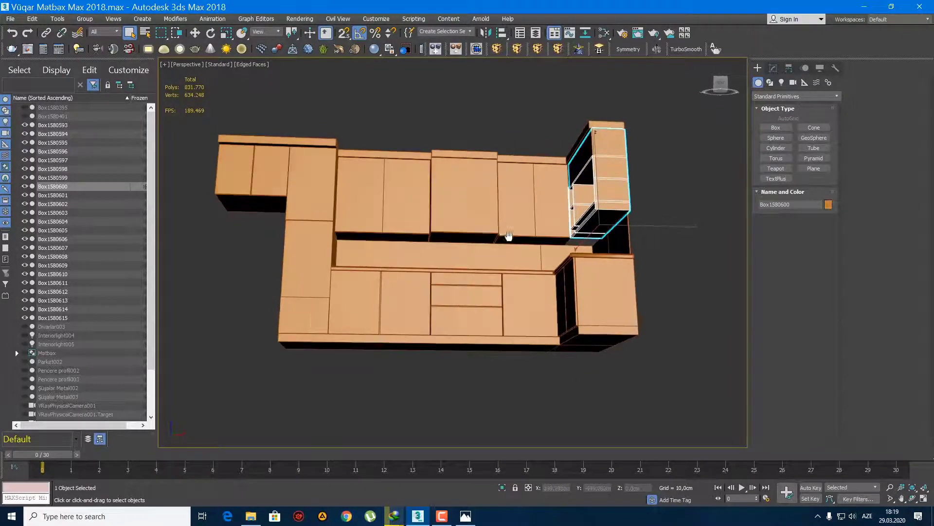
click(479, 210)
scroll(479, 210, up, 5)
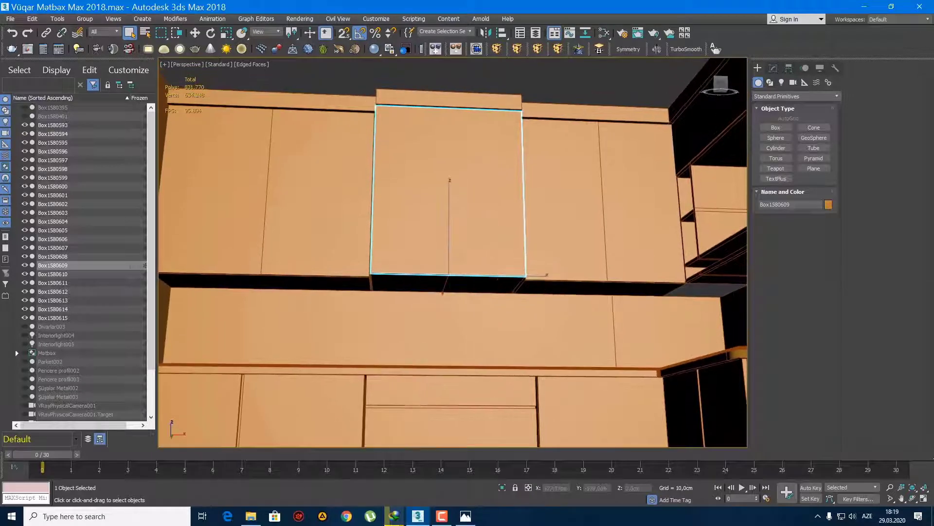
mouse_move(505, 263)
alt+middle_down()
mouse_move(510, 277)
mouse_move(504, 248)
mouse_move(467, 219)
alt+middle_up()
- Convert Box1580598 to Editable Poly and select its large face
click(438, 260)
scroll(427, 273, up, 4)
middle_drag(426, 273, 430, 286)
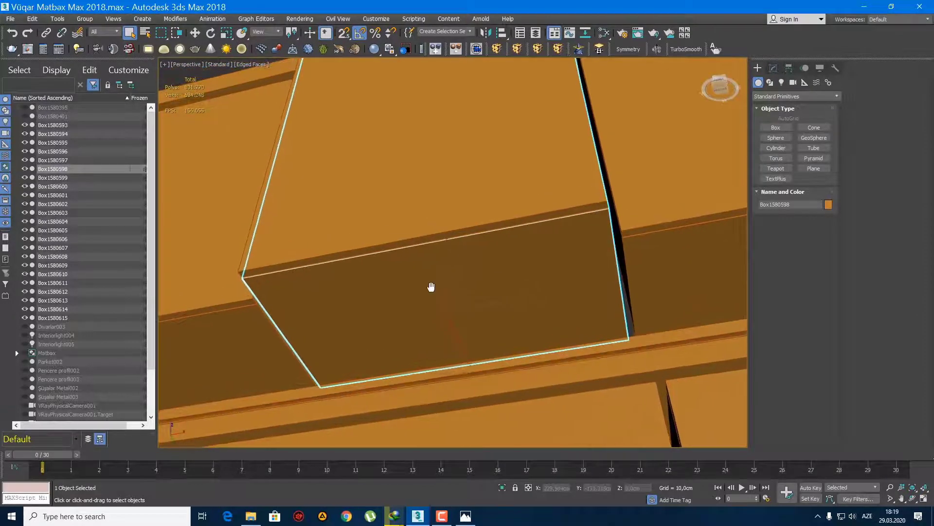
right_click(818, 117)
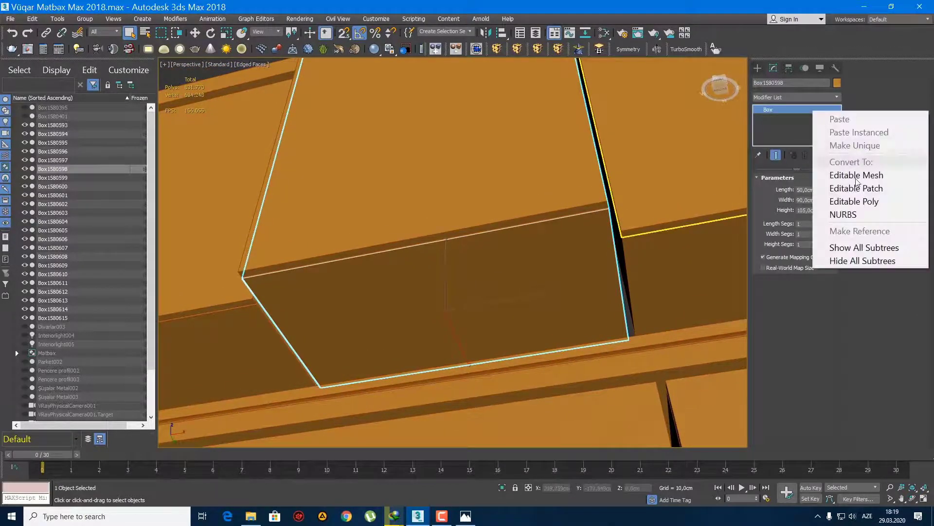
click(827, 176)
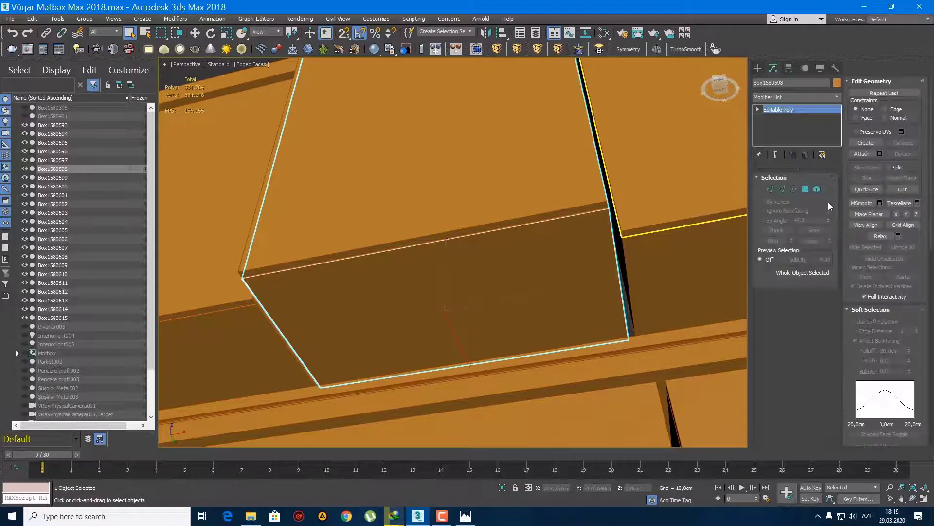
click(806, 189)
click(556, 268)
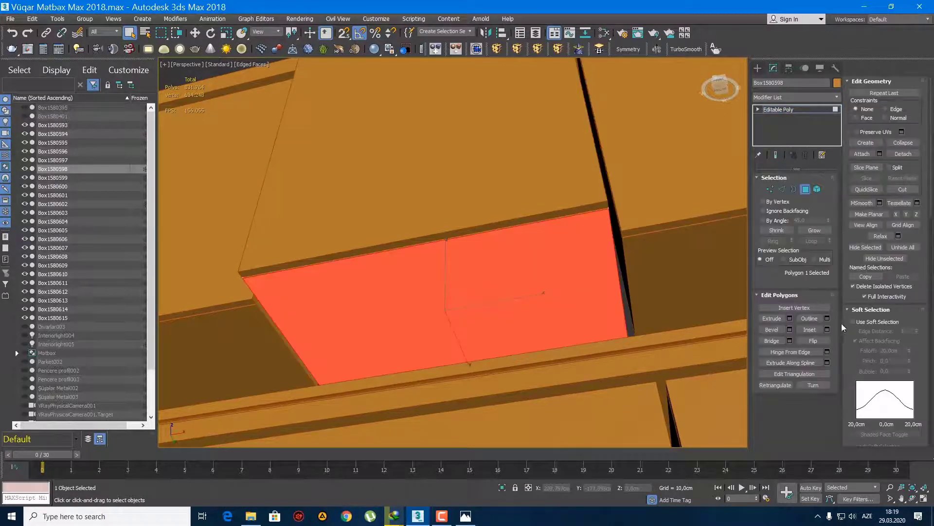
- Inset the selected face of Box1580598 by 2 cm
click(827, 329)
double_click(475, 272)
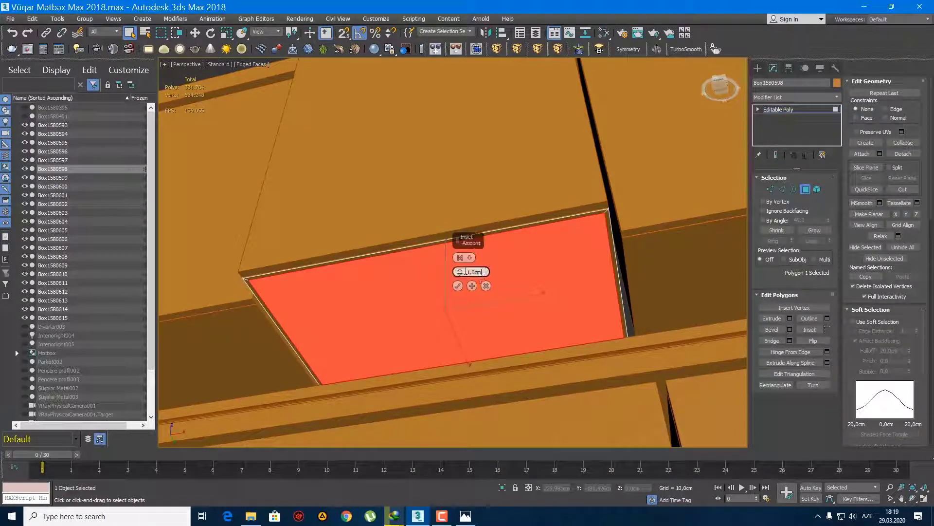
text(2)
key(Return)
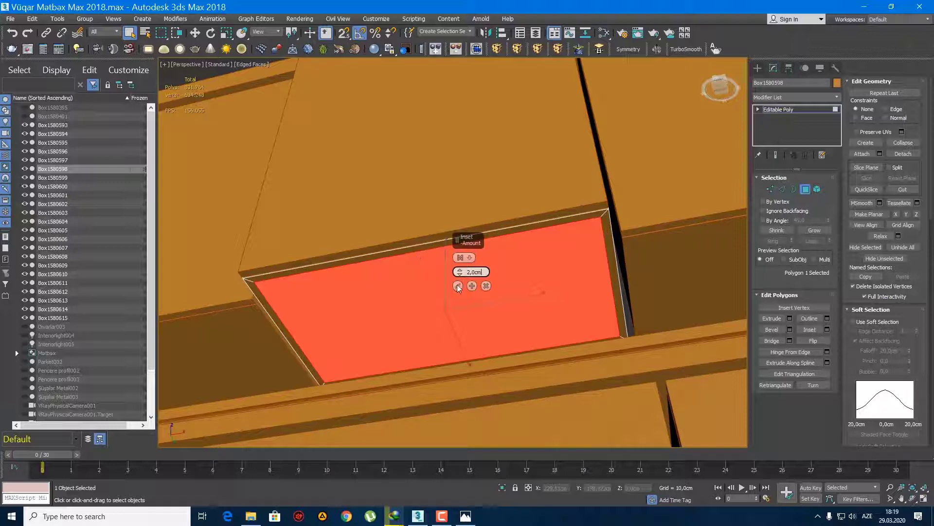
click(458, 286)
- Extrude the inset face about -21.65 cm inward to form a recessed opening
click(790, 318)
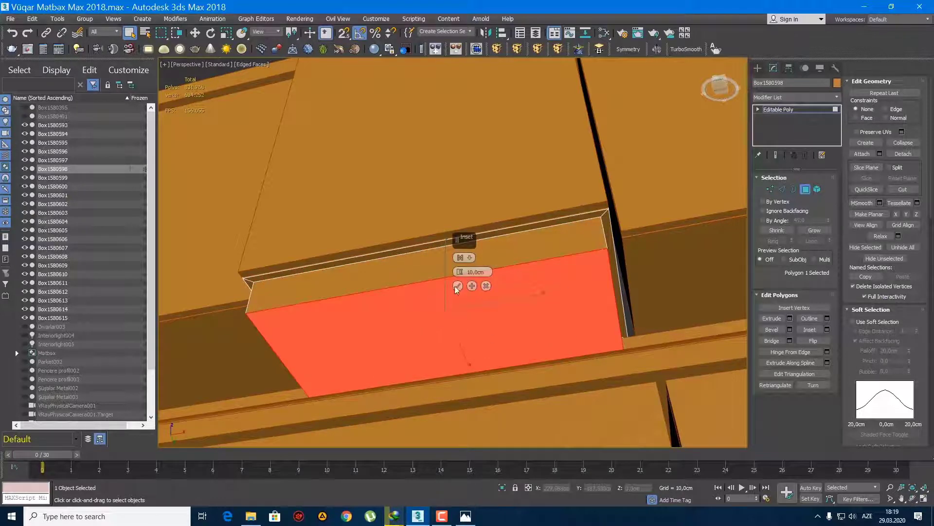
drag(460, 272, 466, 356)
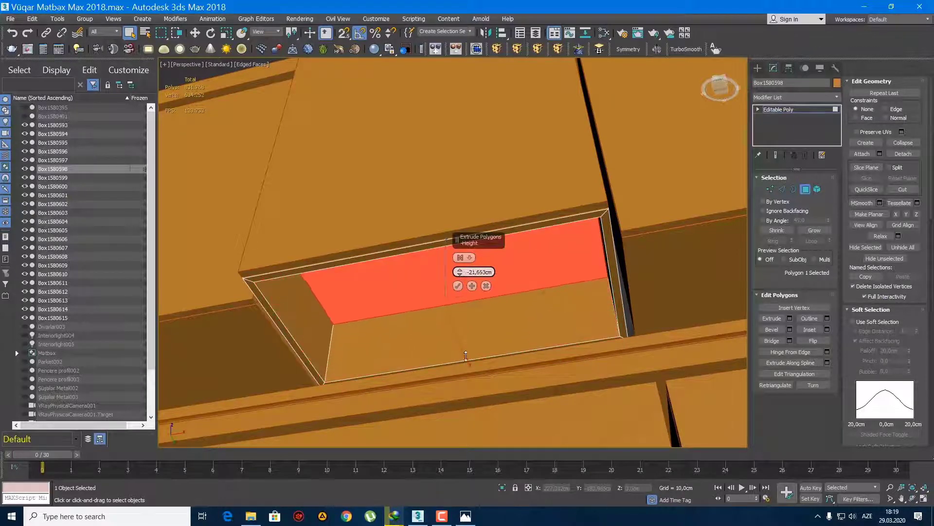
click(458, 286)
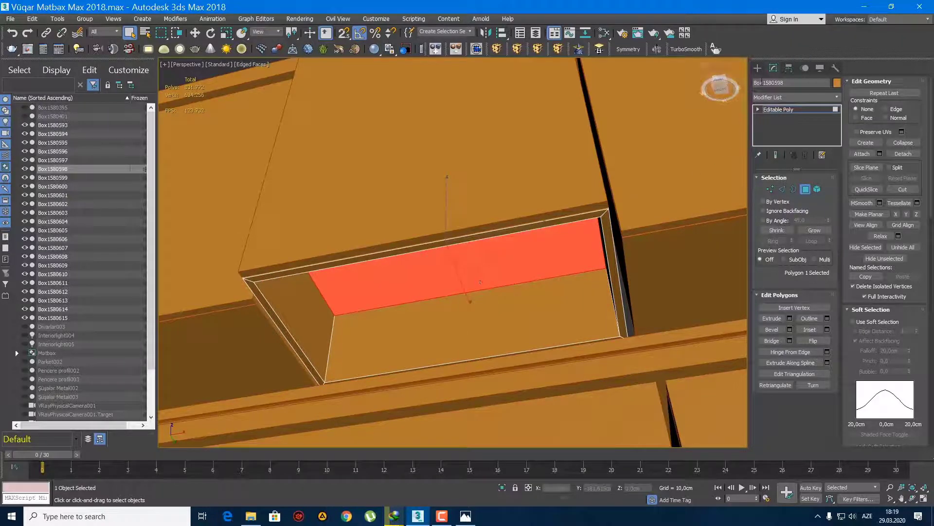
scroll(680, 163, down, 2)
scroll(677, 175, down, 4)
scroll(668, 204, down, 3)
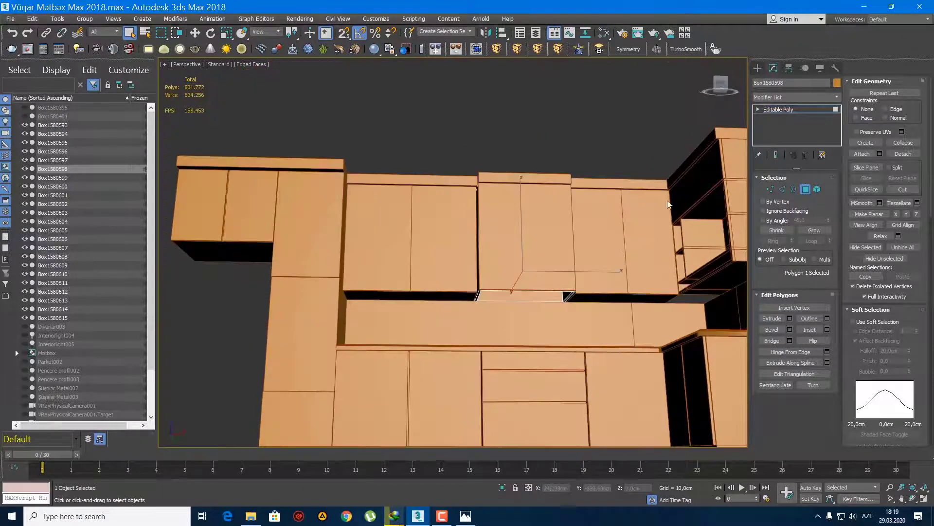
- Select the upper doors and create a new box between the two doors
click(758, 69)
mouse_move(544, 240)
alt+middle_down()
mouse_move(486, 225)
mouse_move(432, 251)
alt+middle_up()
click(431, 189)
scroll(475, 217, up, 3)
ctrl+click(554, 197)
mouse_move(532, 213)
alt+middle_down()
mouse_move(553, 230)
mouse_move(516, 185)
alt+middle_up()
click(438, 50)
middle_drag(453, 229, 455, 252)
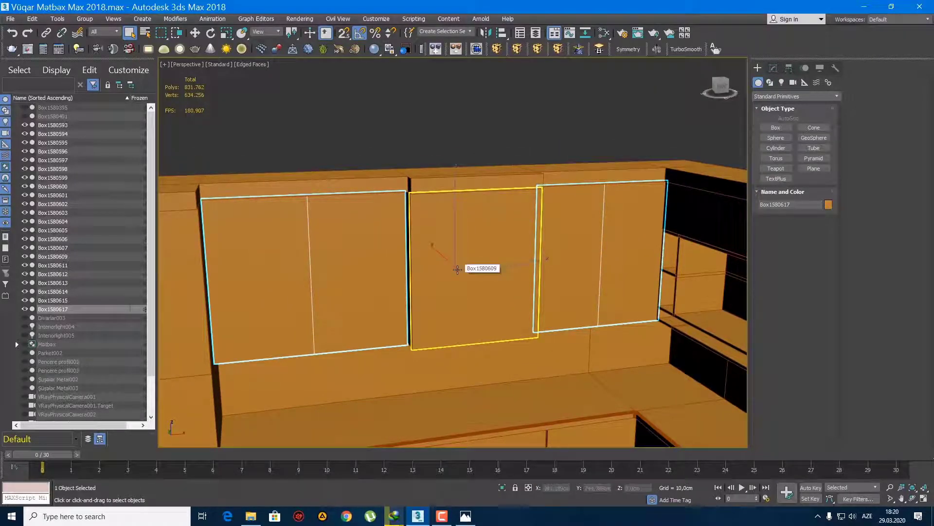
alt+middle_drag(458, 269, 445, 267)
- Loop-select the vertical door seam edges and chamfer them by 0.7 cm
key(2)
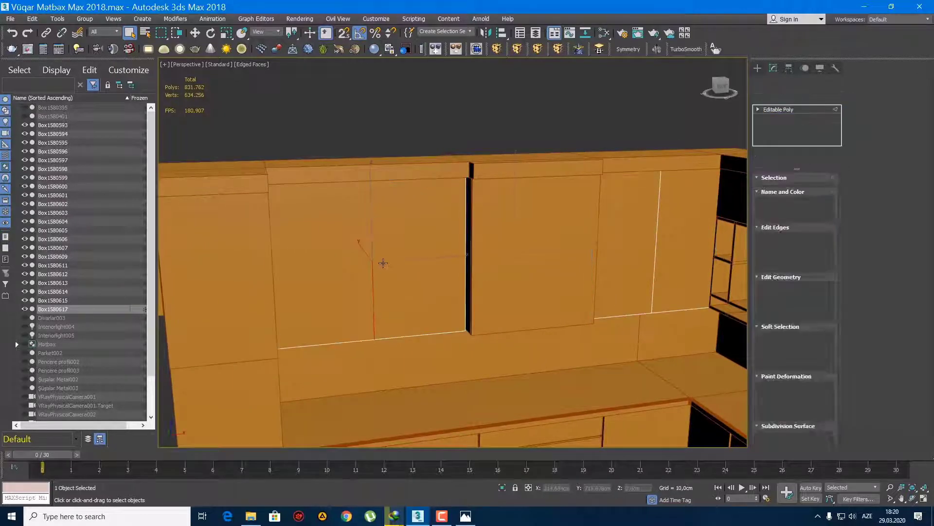
alt+click(655, 245)
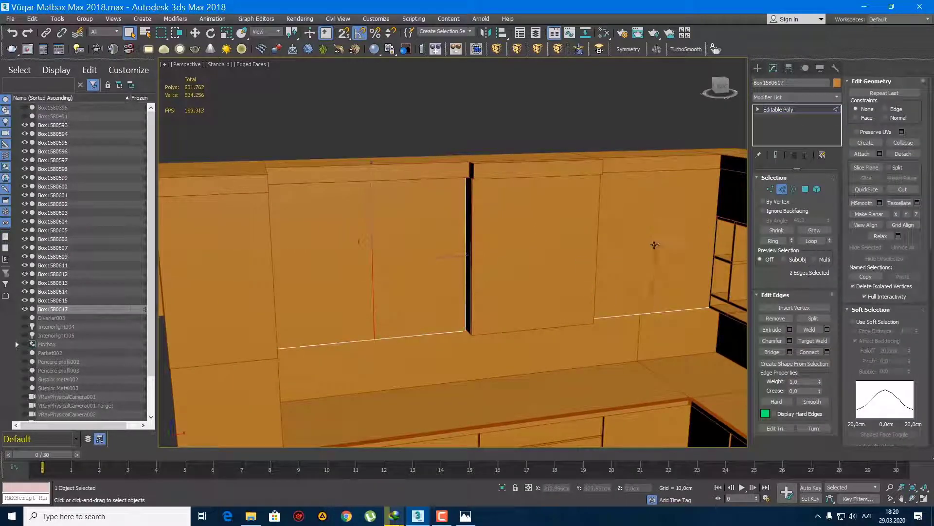
click(812, 242)
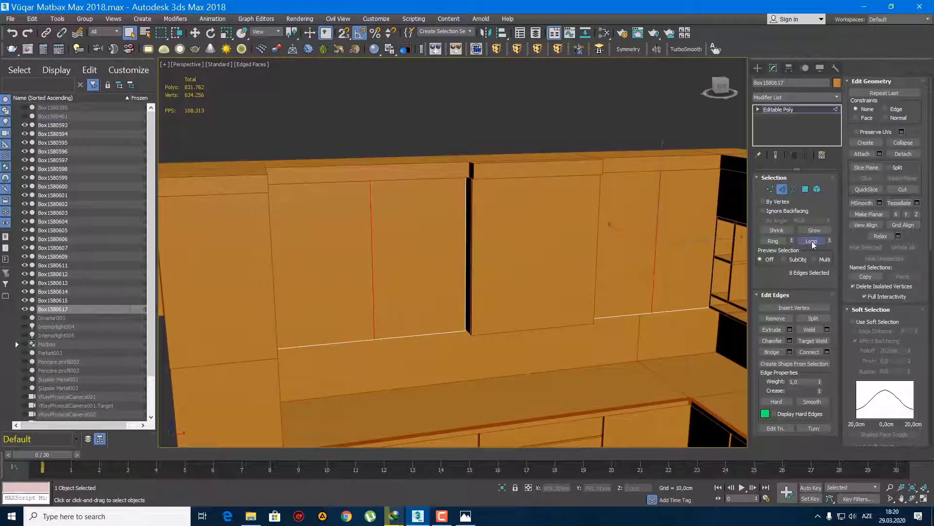
click(790, 341)
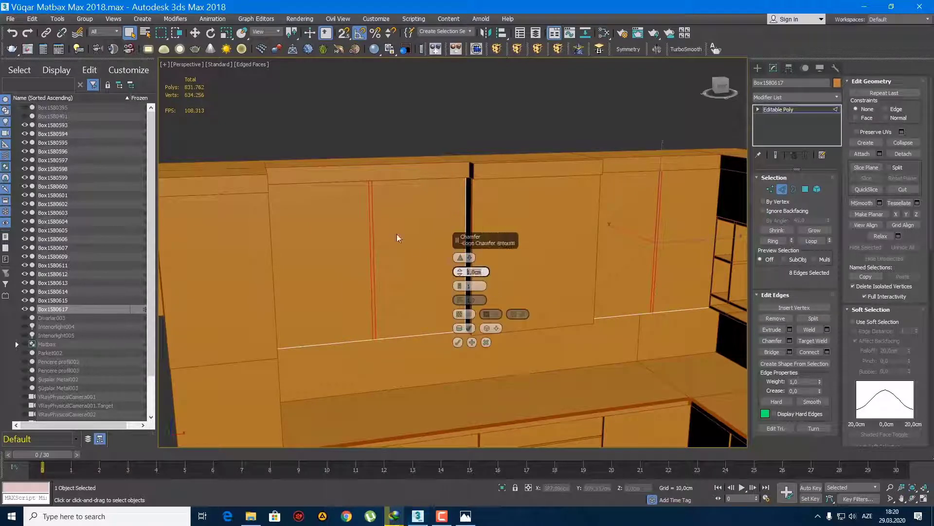
text(1)
text(0,7)
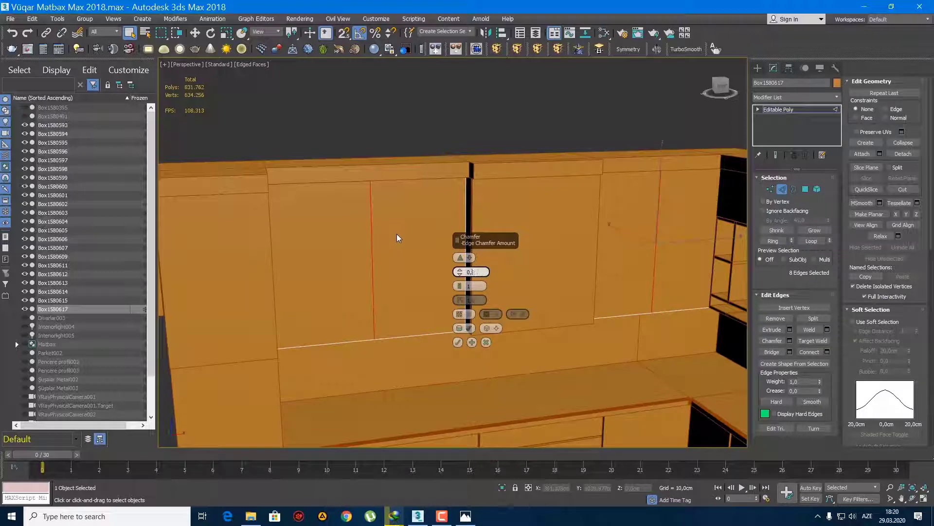
key(Return)
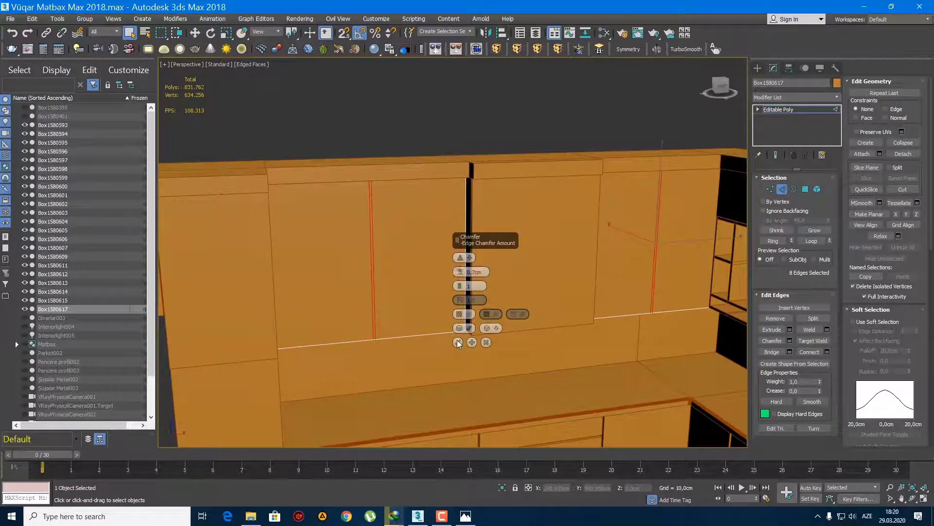
click(457, 340)
scroll(440, 314, down, 3)
scroll(374, 253, down, 4)
- Adjust the door-face polygon selection, then clear it
key(4)
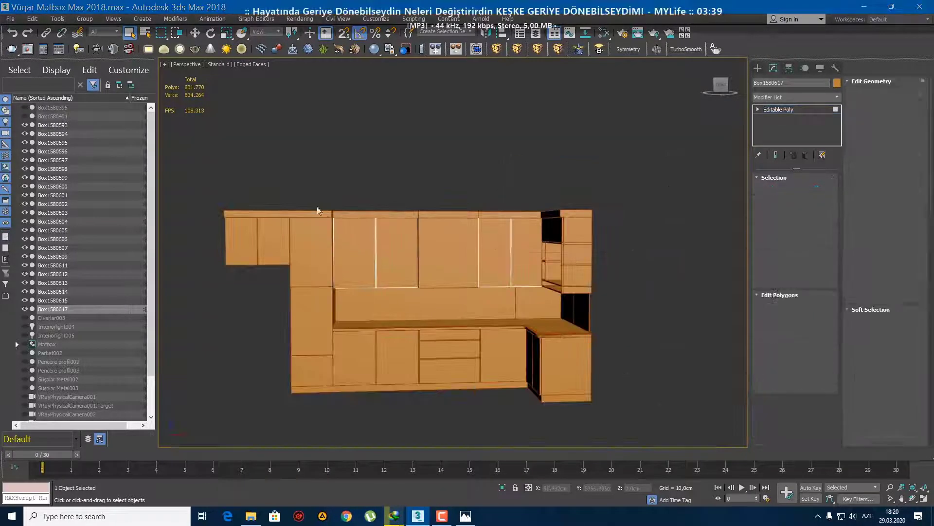
ctrl+drag(491, 344, 491, 344)
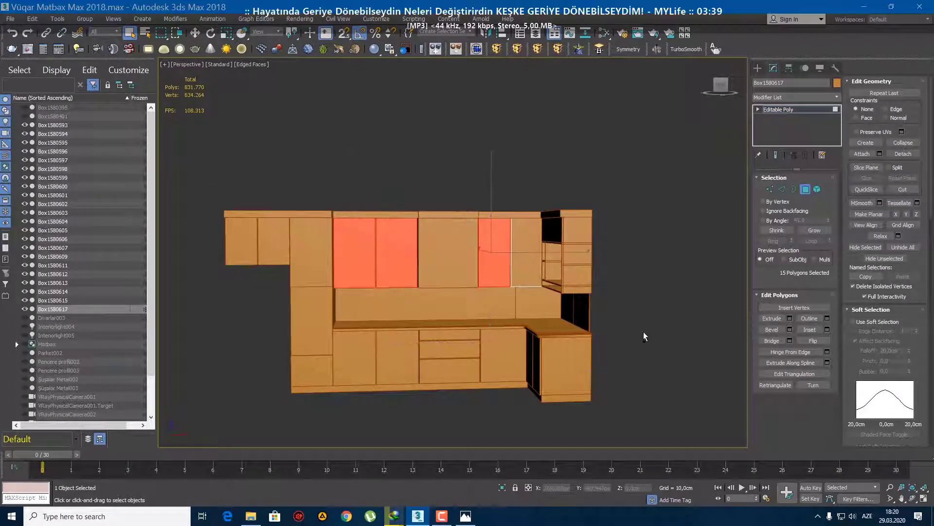
ctrl+drag(531, 156, 530, 157)
click(527, 195)
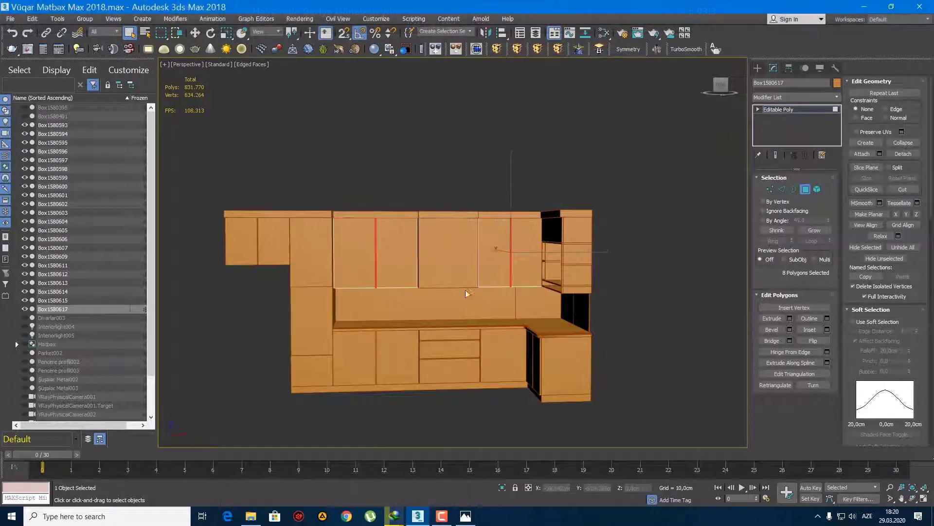
scroll(465, 290, up, 5)
- Select all open borders and cap the holes with new faces
key(3)
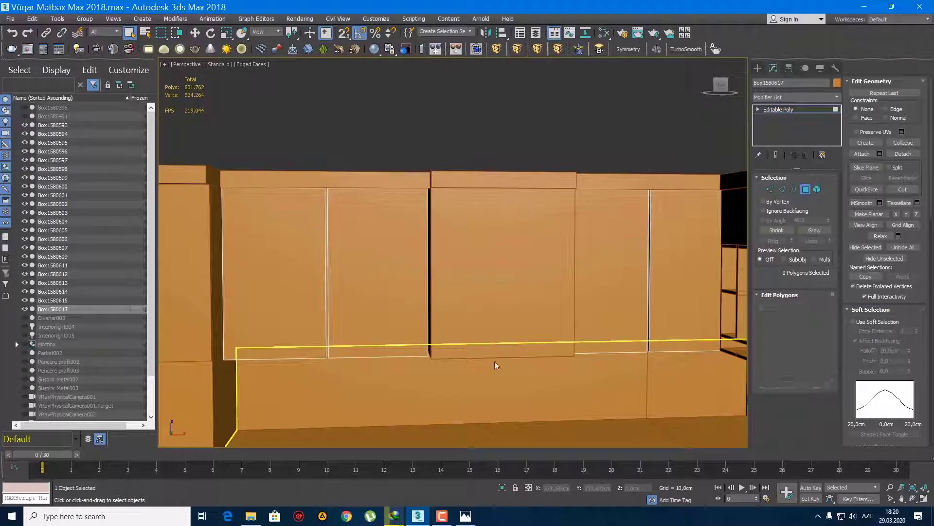
key(ctrl+a)
scroll(312, 301, up, 2)
scroll(430, 315, up, 3)
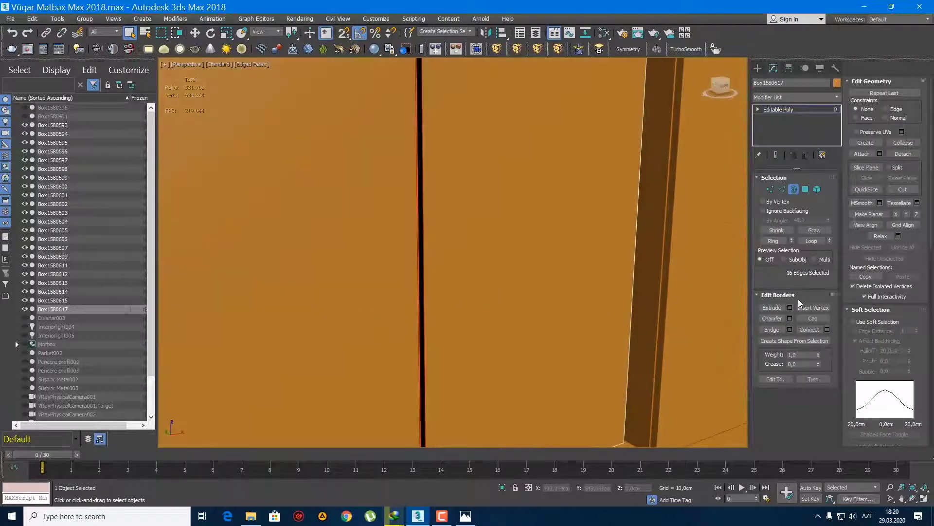
click(810, 319)
click(757, 68)
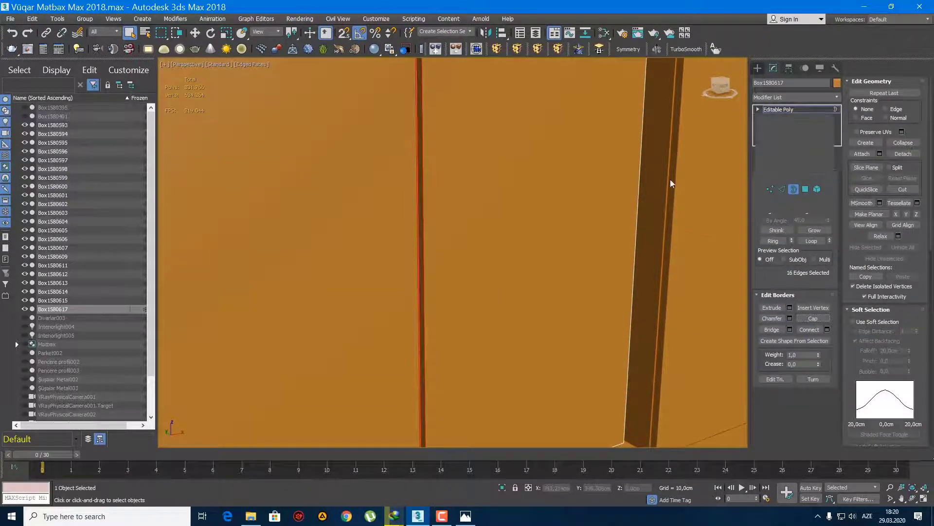
scroll(547, 265, down, 10)
- Select the three upper door objects across the wall cabinets
click(480, 160)
scroll(469, 250, up, 5)
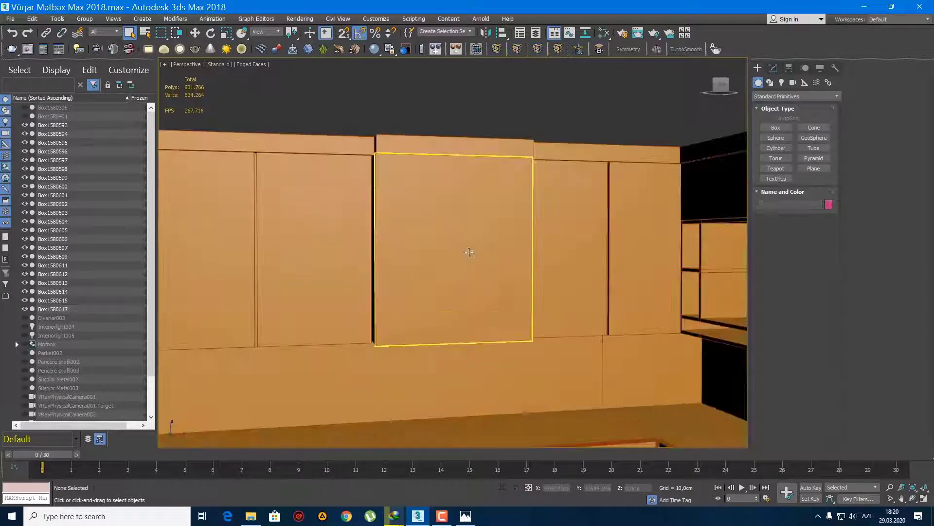
scroll(494, 260, down, 5)
mouse_move(494, 260)
alt+middle_down()
mouse_move(387, 223)
mouse_move(374, 266)
mouse_move(422, 279)
alt+middle_up()
click(387, 223)
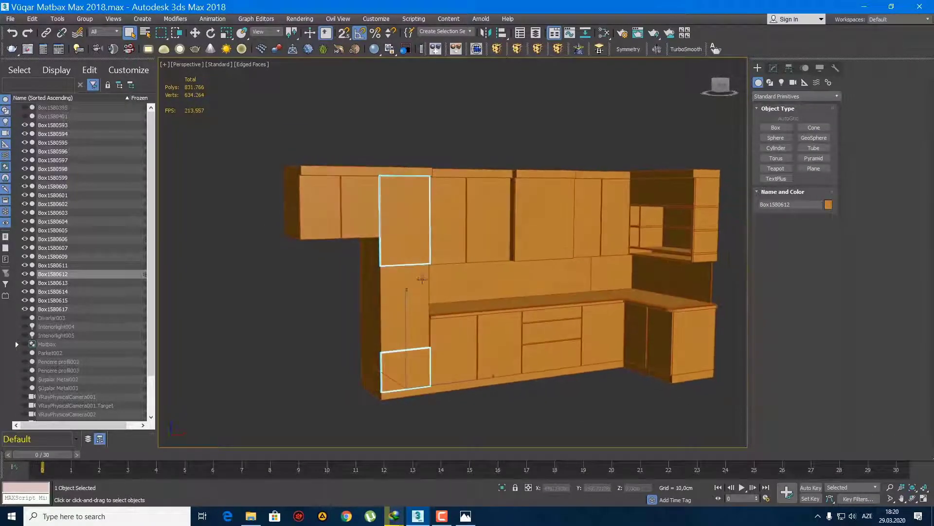
click(469, 229)
ctrl+click(409, 222)
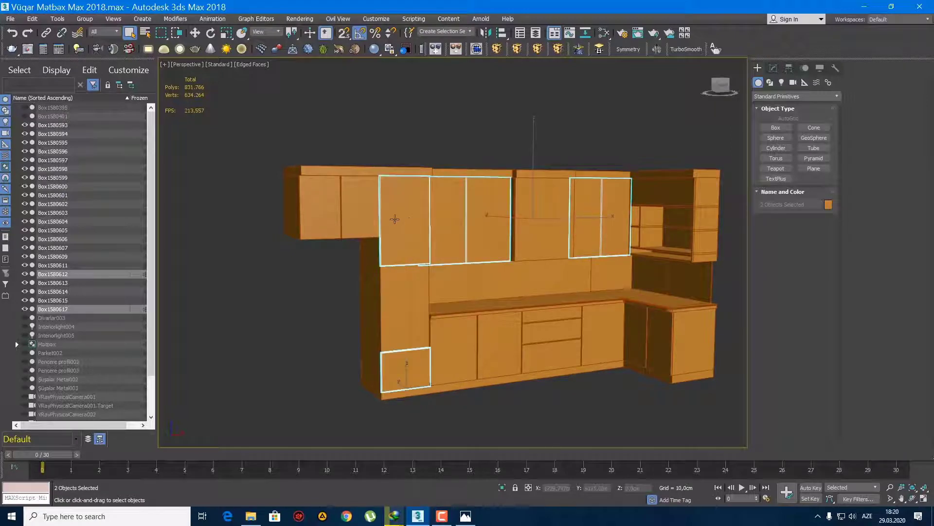
ctrl+click(445, 233)
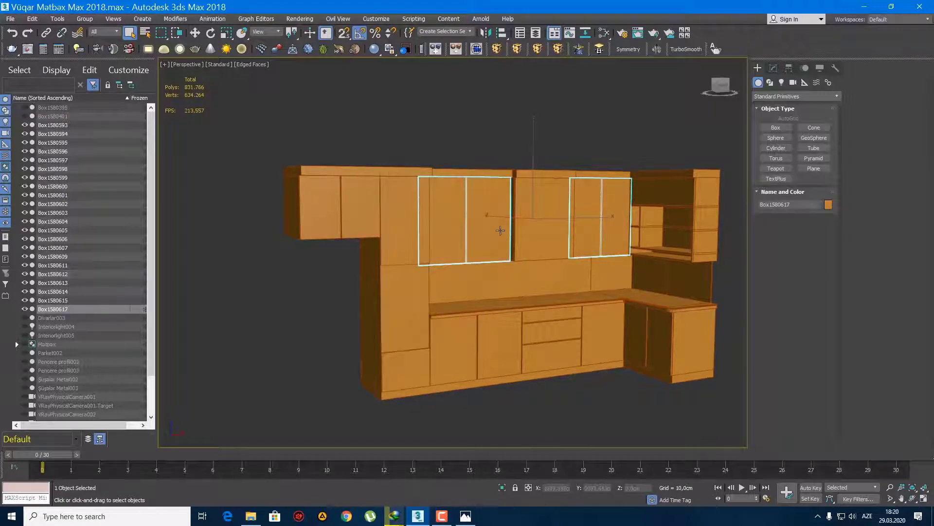
mouse_move(444, 234)
alt+middle_down()
mouse_move(535, 224)
mouse_move(521, 233)
alt+middle_up()
ctrl+click(513, 228)
ctrl+click(559, 212)
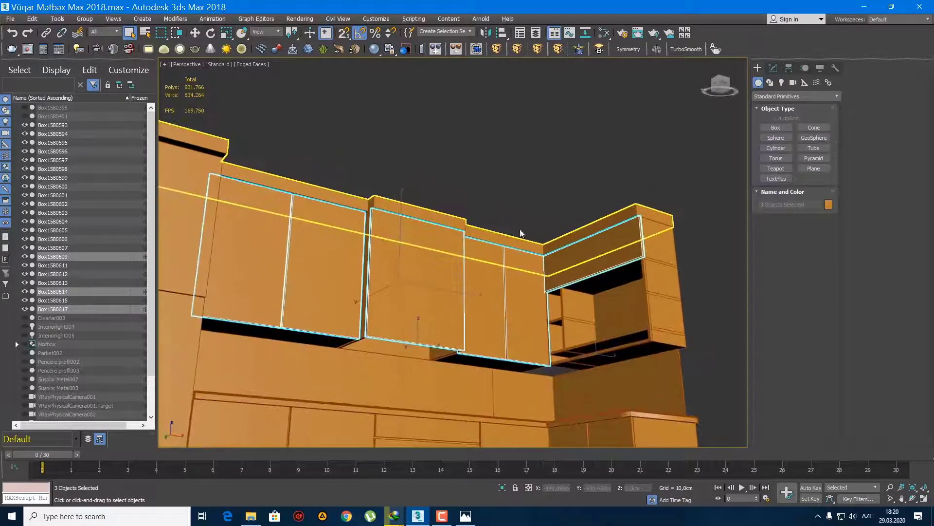
- Attach the door objects into a single editable poly, Box1580620
click(440, 49)
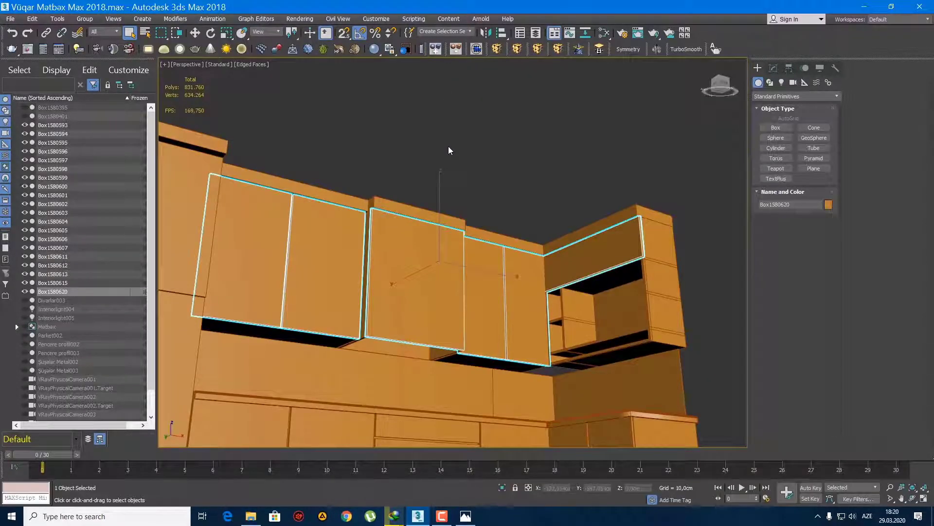
scroll(449, 146, up, 5)
mouse_move(303, 236)
middle_down()
mouse_move(354, 170)
mouse_move(354, 222)
middle_up()
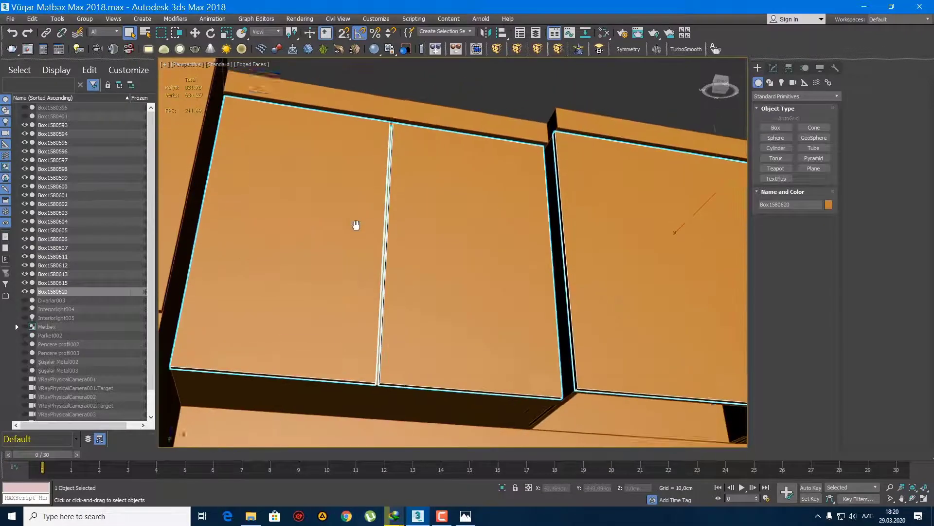
scroll(355, 223, down, 2)
- Select the six door-front polygons of Box1580620
click(353, 221)
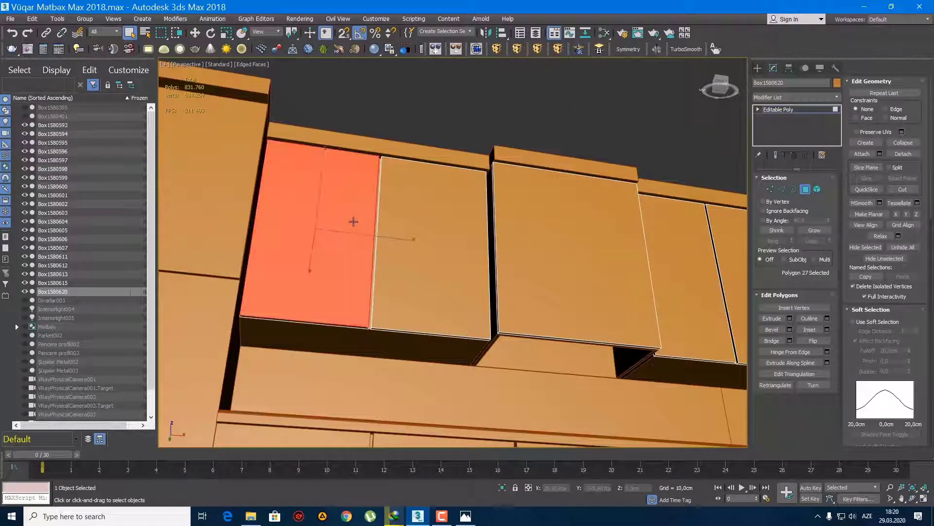
ctrl+click(413, 242)
mouse_move(438, 242)
middle_down()
mouse_move(551, 209)
mouse_move(444, 206)
middle_up()
ctrl+click(552, 209)
scroll(443, 206, down, 1)
ctrl+click(626, 211)
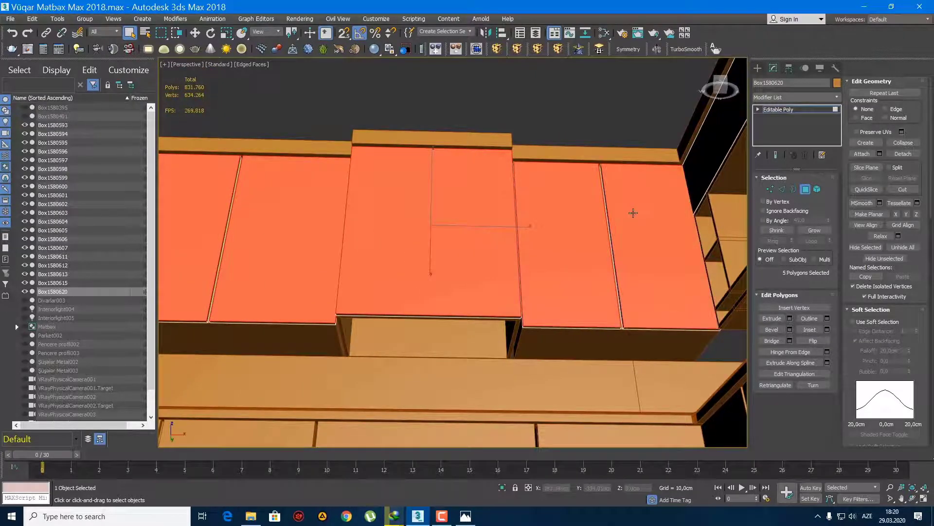
scroll(593, 197, down, 2)
ctrl+click(608, 174)
scroll(606, 202, down, 1)
- Check the selected door fronts in wireframe, then save the scene
scroll(605, 206, down, 2)
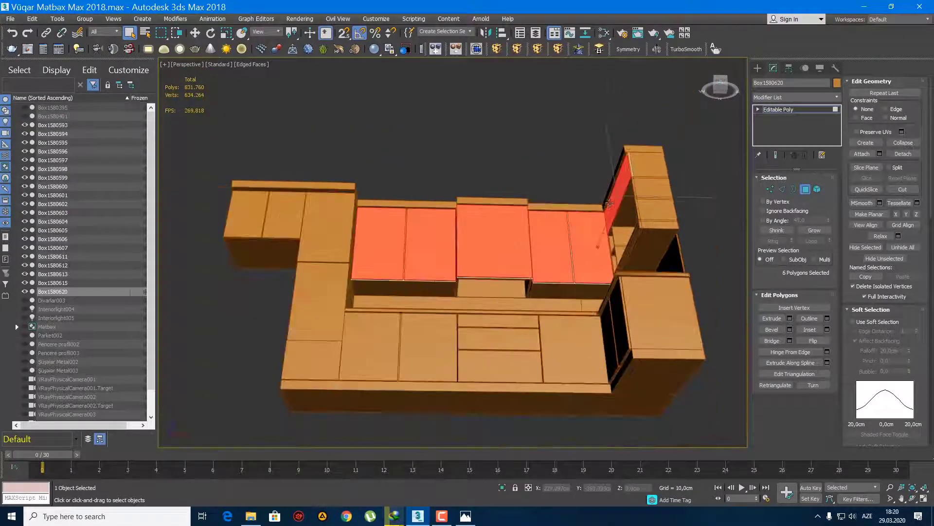
mouse_move(524, 226)
alt+middle_down()
mouse_move(515, 267)
mouse_move(567, 308)
mouse_move(457, 249)
mouse_move(480, 273)
mouse_move(505, 240)
alt+middle_up()
key(F3)
scroll(456, 249, up, 2)
key(F3)
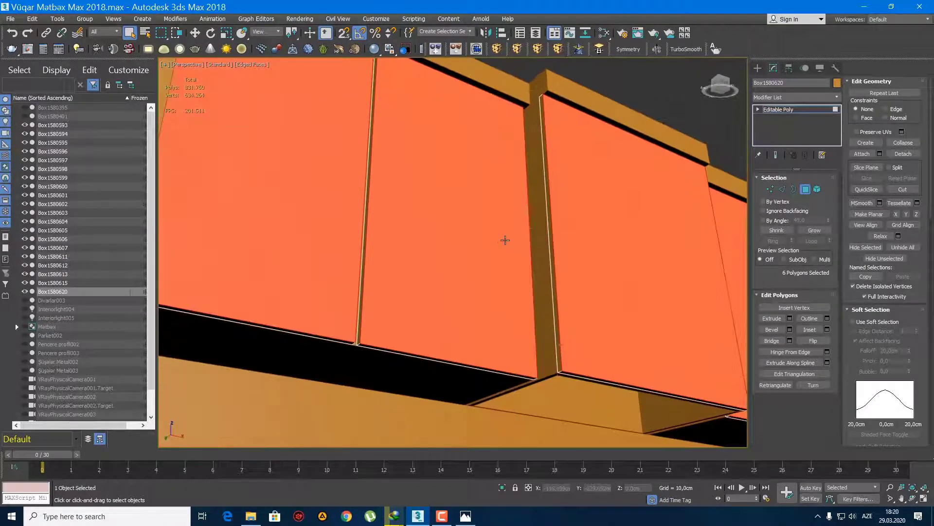
key(ctrl+s)
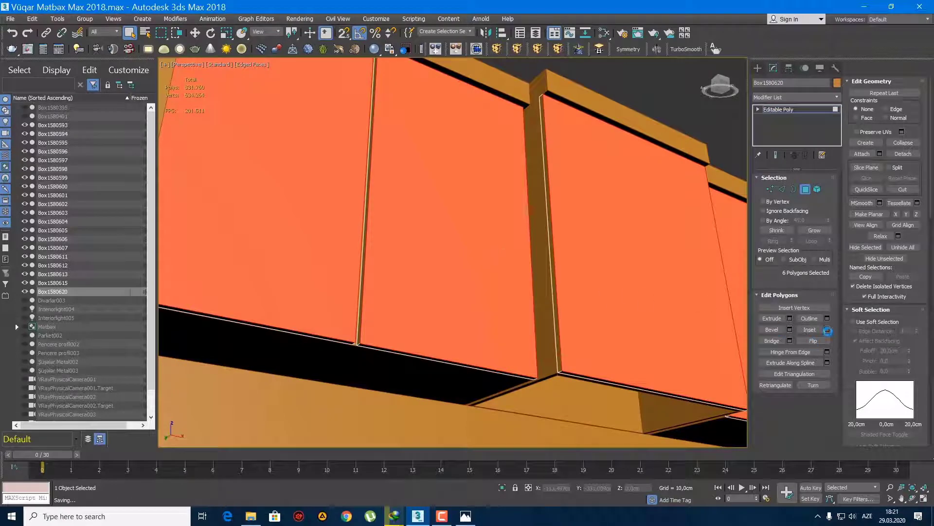
- Inset the six door-front faces by 5 cm
click(827, 331)
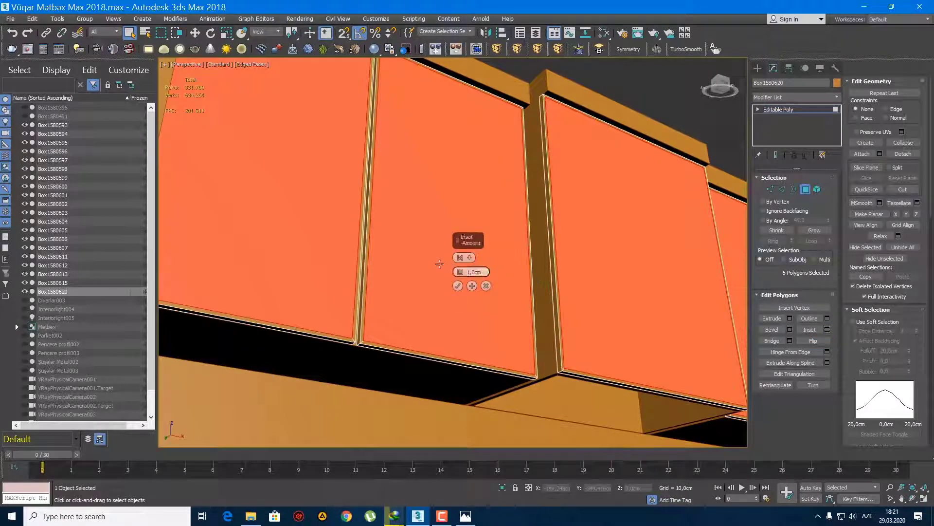
drag(460, 272, 459, 261)
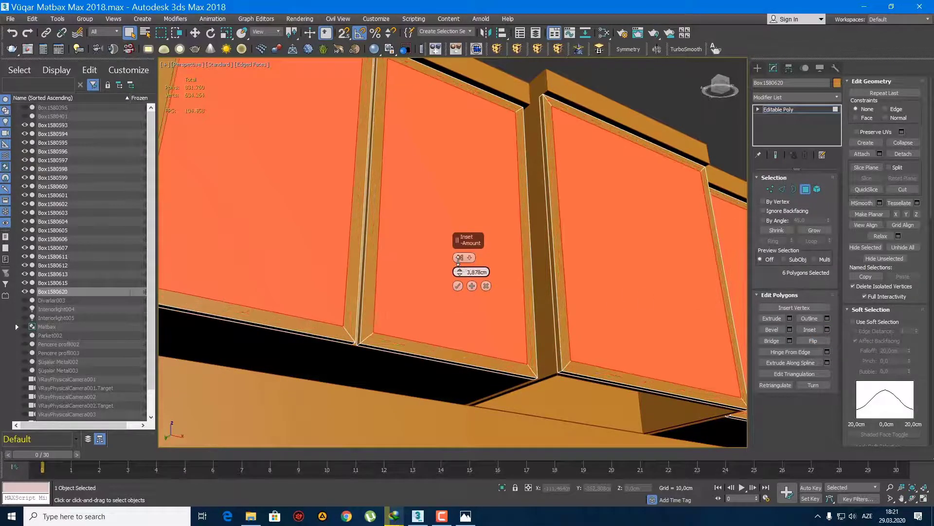
double_click(477, 272)
text(4,0)
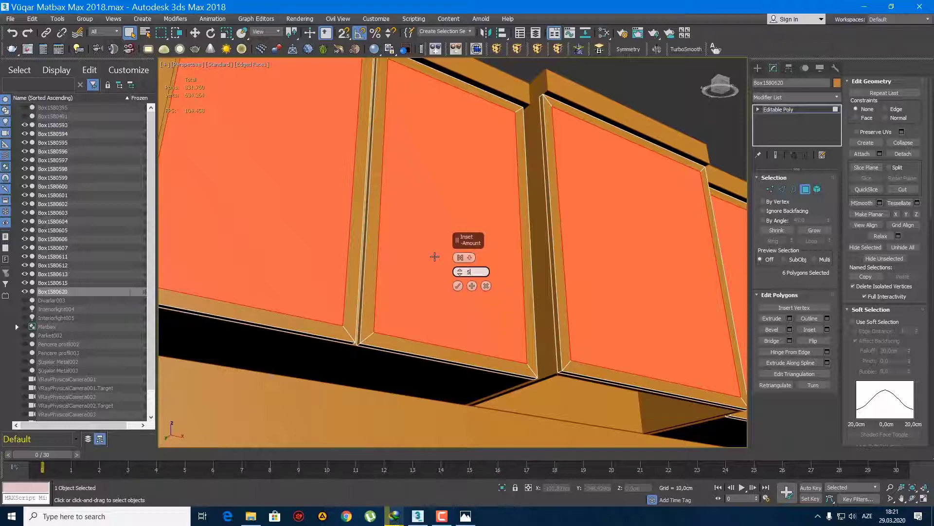
key(Return)
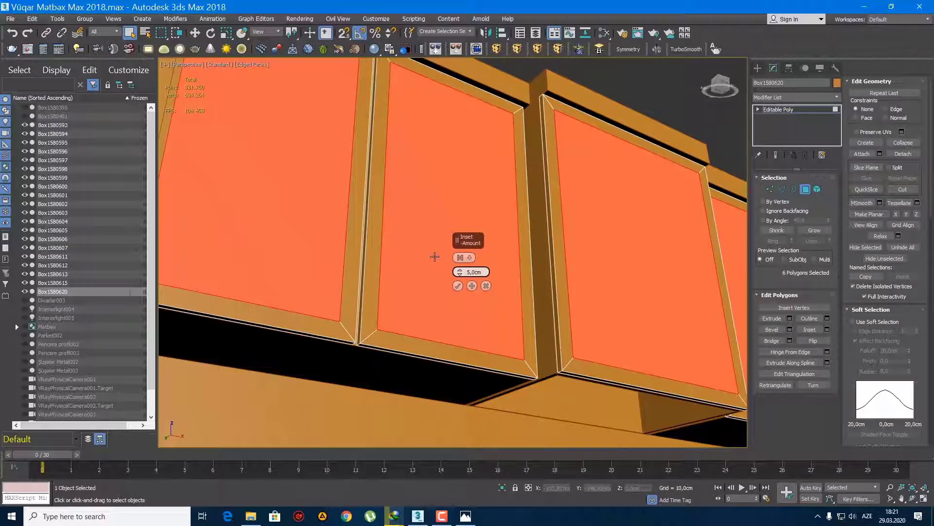
click(458, 286)
- Extrude the inner door panels inward, first trying a -1 cm depth
alt+middle_drag(432, 229, 411, 277)
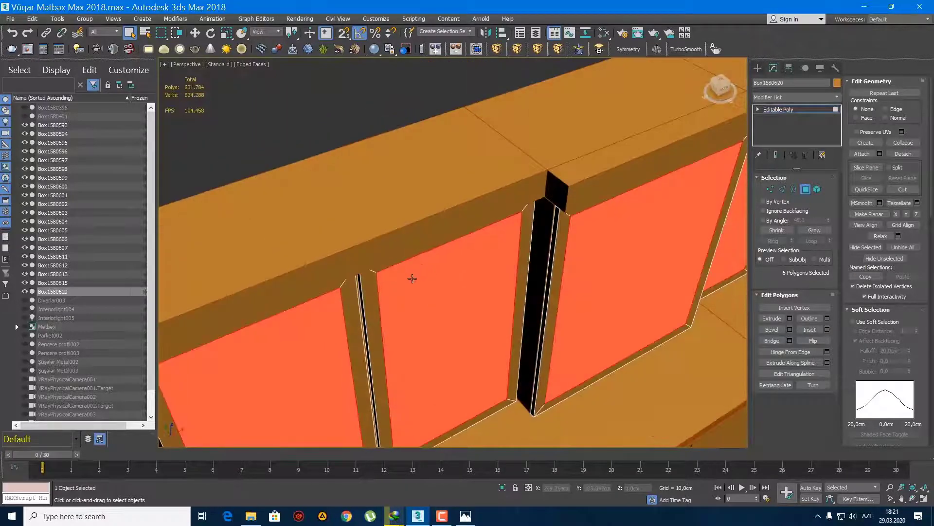
scroll(409, 268, up, 5)
scroll(553, 131, up, 3)
scroll(463, 203, down, 3)
scroll(494, 257, down, 3)
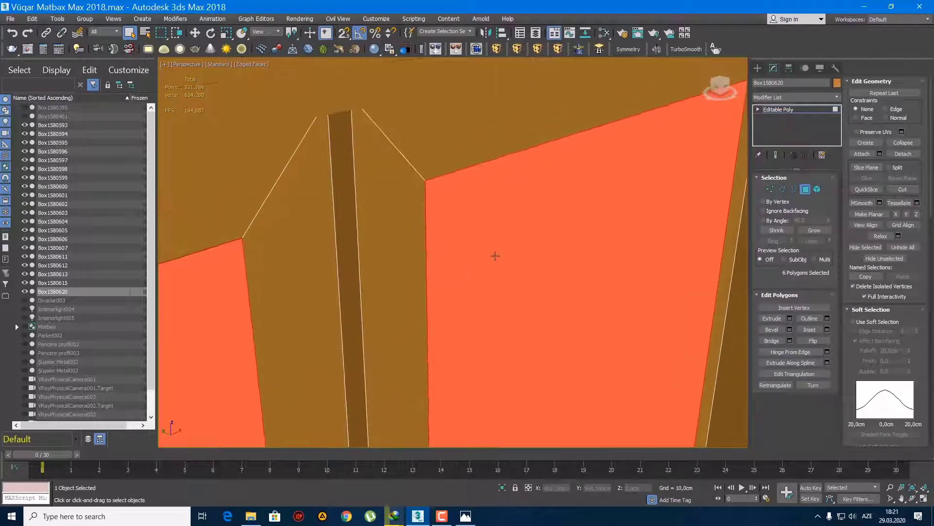
click(790, 319)
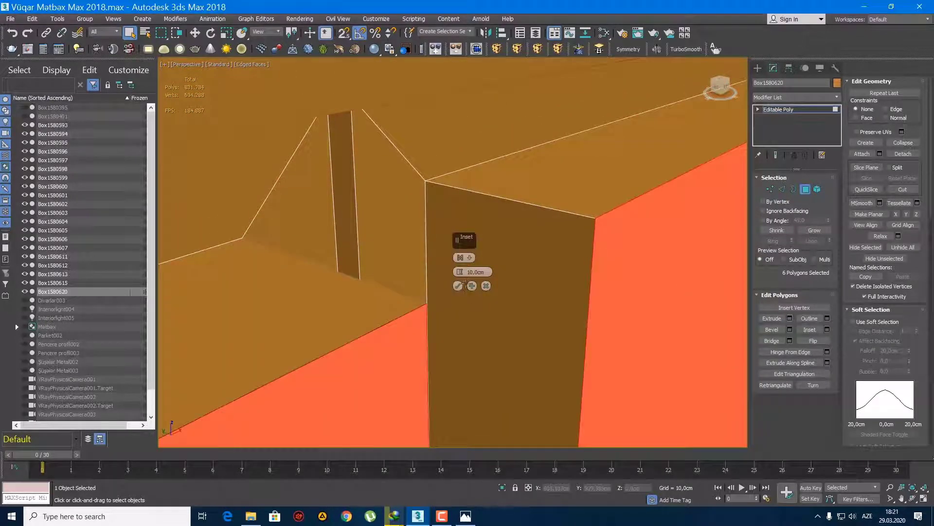
drag(460, 273, 469, 275)
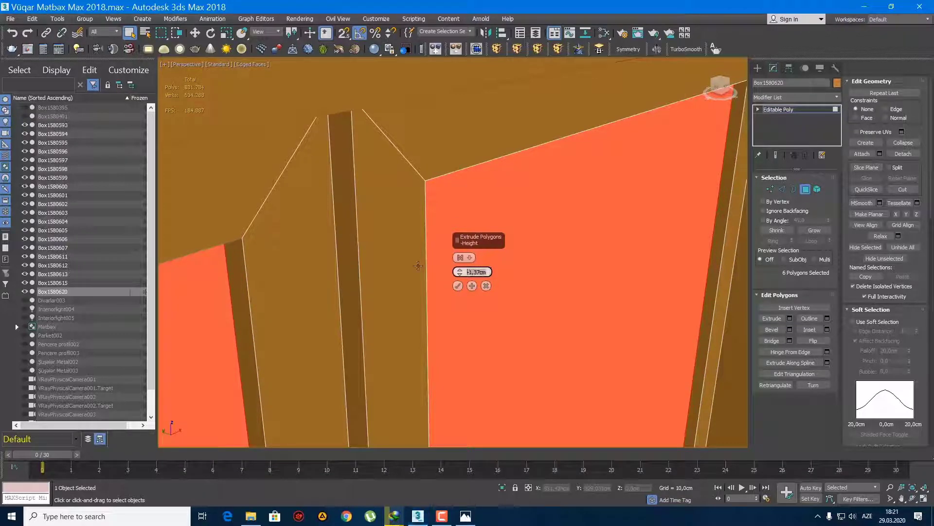
text(-1)
key(Return)
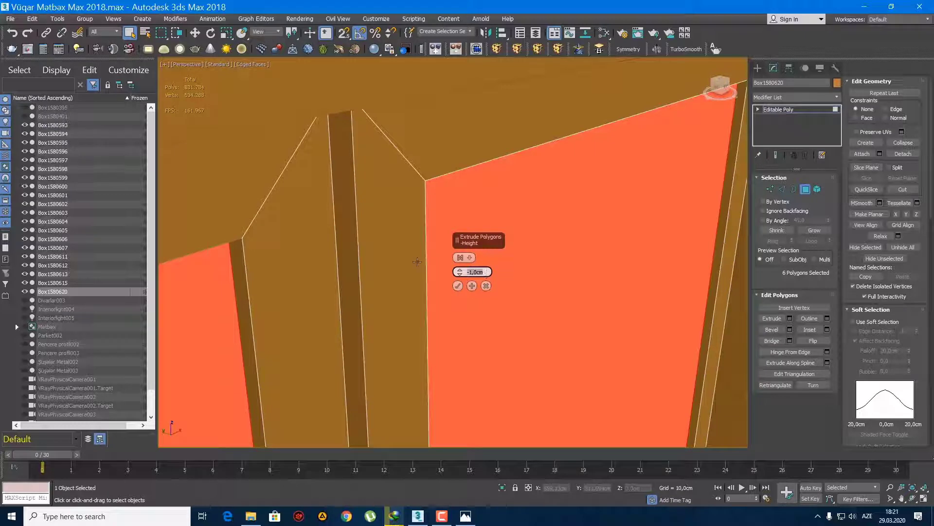
- Refine the inner panel recess depth to -0.6 cm and confirm it
text(-0)
key(Return)
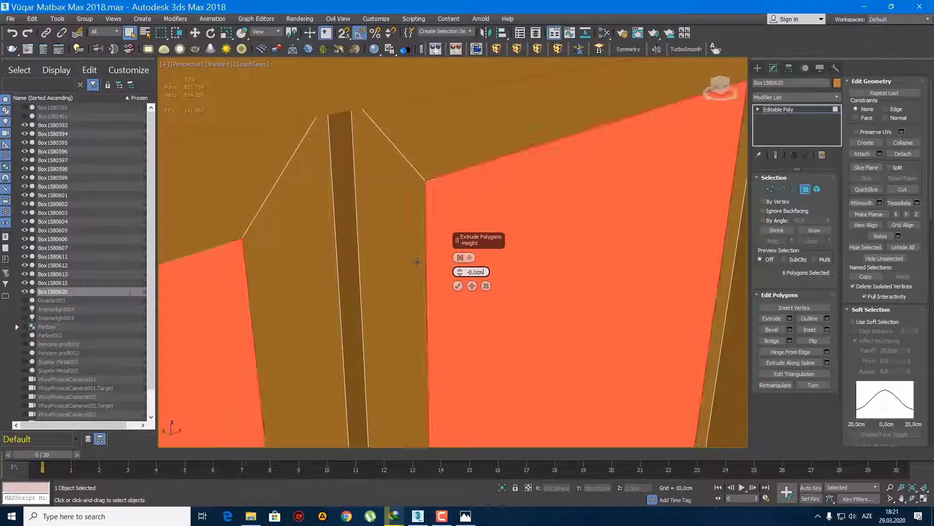
text(5)
key(Return)
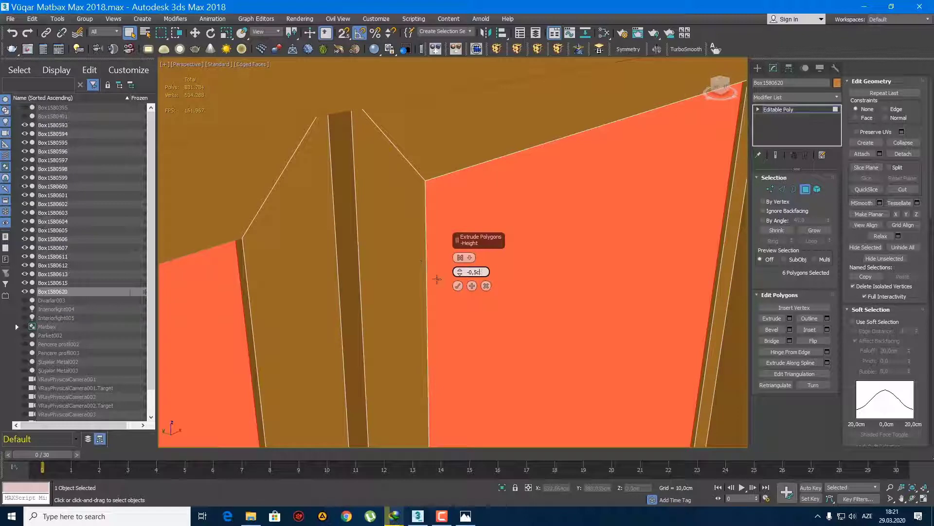
text(5)
key(Return)
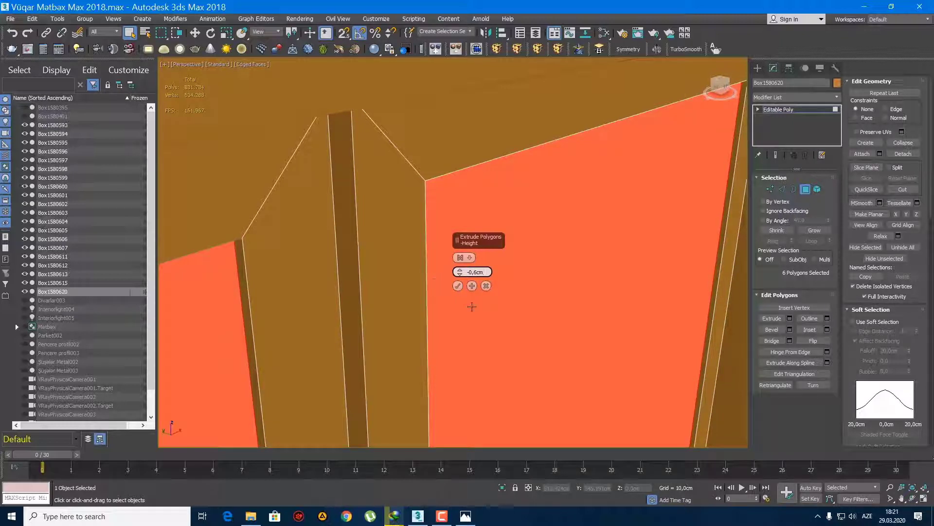
click(458, 286)
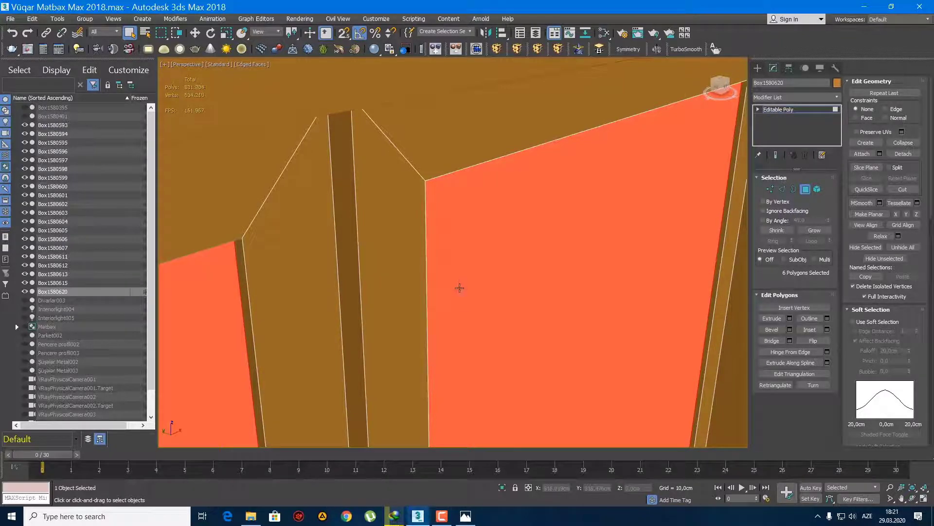
scroll(482, 296, down, 5)
- Bring more of the cabinet panels into view and save the scene
scroll(487, 273, up, 3)
mouse_move(487, 273)
middle_down()
mouse_move(504, 258)
mouse_move(494, 313)
middle_up()
key(ctrl+s)
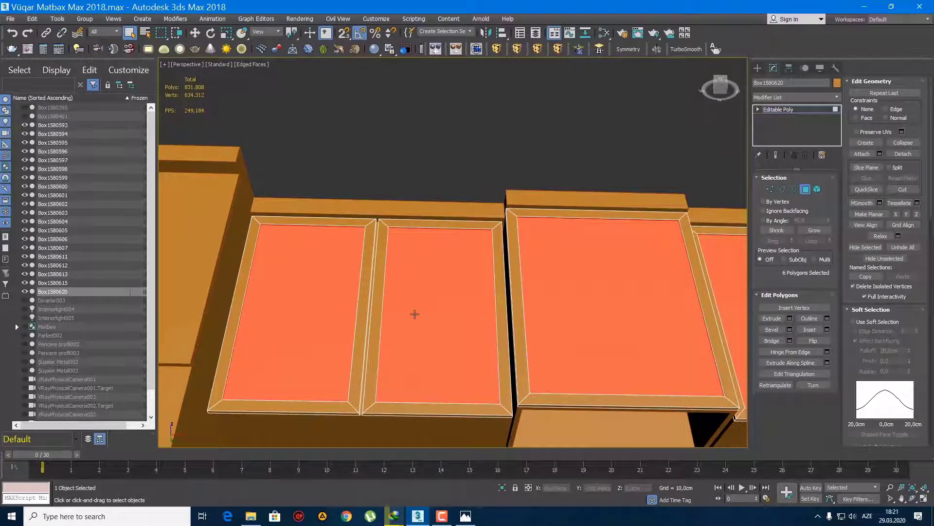
- At Edge sub-object level, select two vertical edges beside the panel frame joint
mouse_move(415, 314)
alt+middle_down()
mouse_move(413, 349)
mouse_move(371, 277)
alt+middle_up()
scroll(434, 258, up, 5)
scroll(408, 284, up, 3)
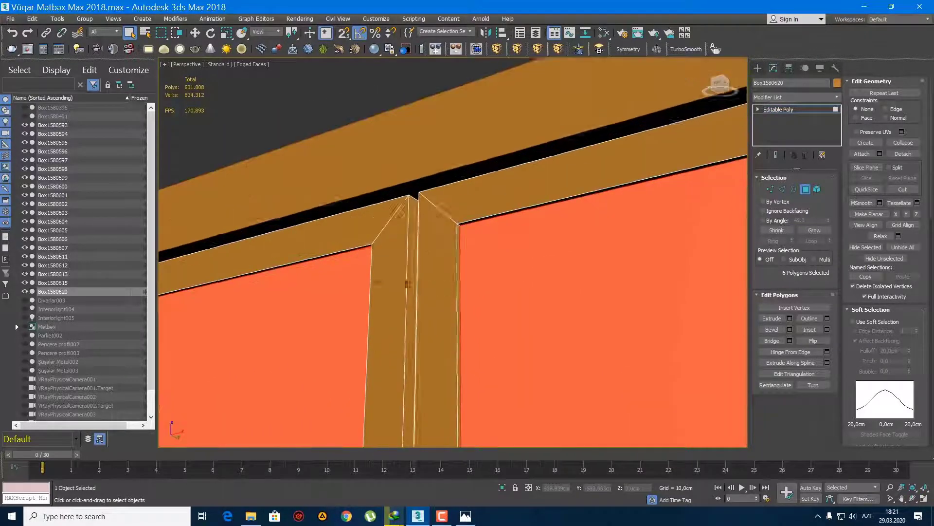
scroll(408, 285, down, 5)
scroll(396, 271, up, 4)
scroll(401, 257, up, 2)
middle_drag(401, 257, 376, 284)
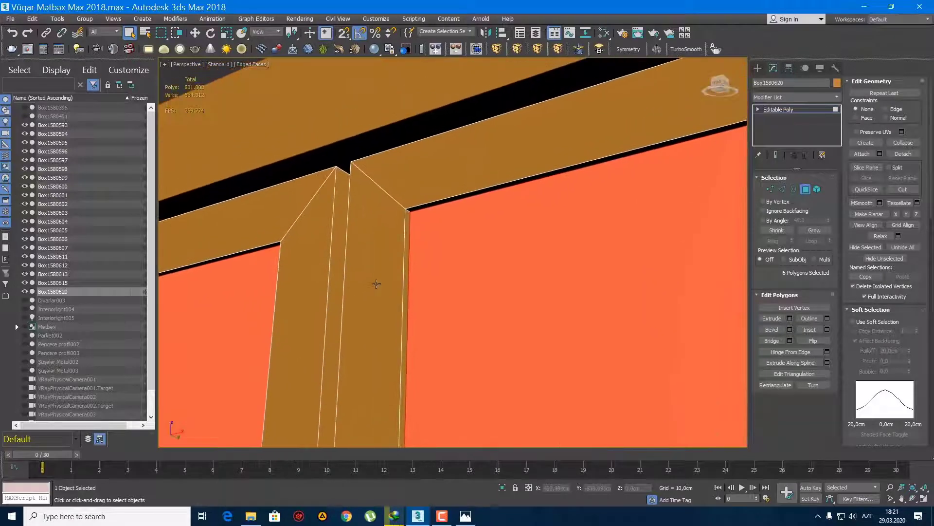
key(2)
click(403, 275)
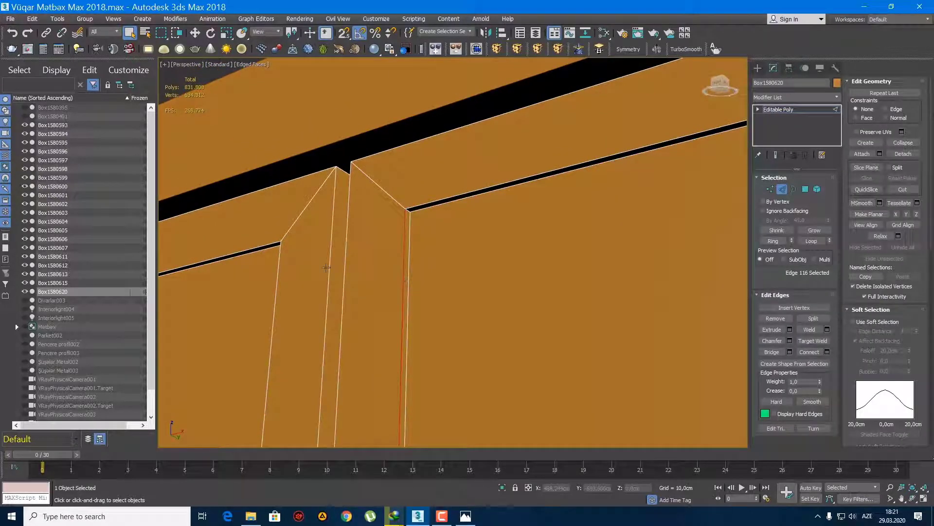
ctrl+click(277, 279)
- Add a third and a fourth vertical panel edge to the selection
scroll(409, 279, down, 3)
scroll(441, 290, up, 2)
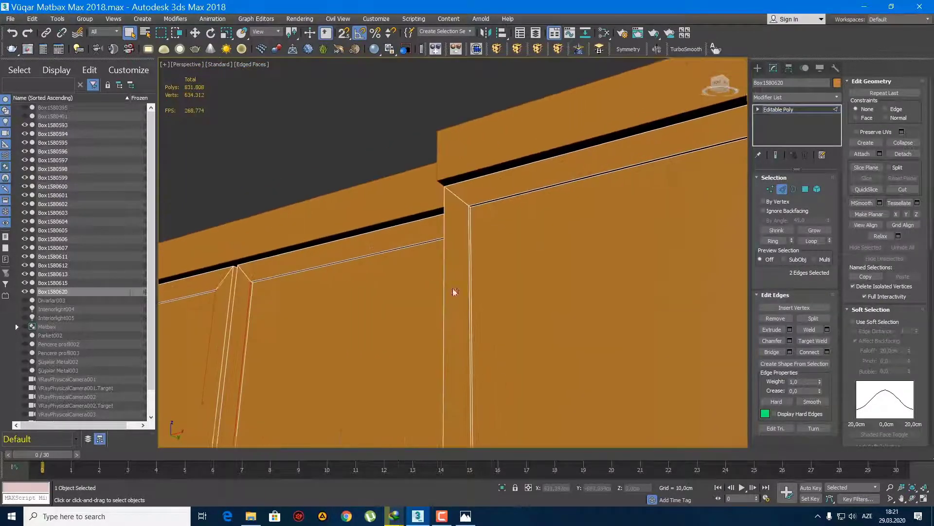
scroll(468, 272, up, 2)
ctrl+click(470, 271)
scroll(448, 275, down, 3)
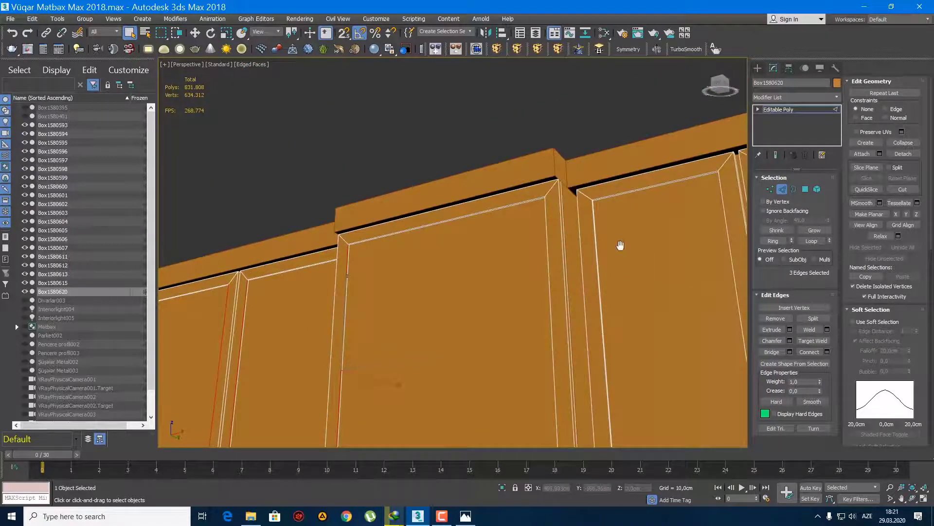
middle_drag(620, 245, 427, 262)
scroll(426, 263, up, 3)
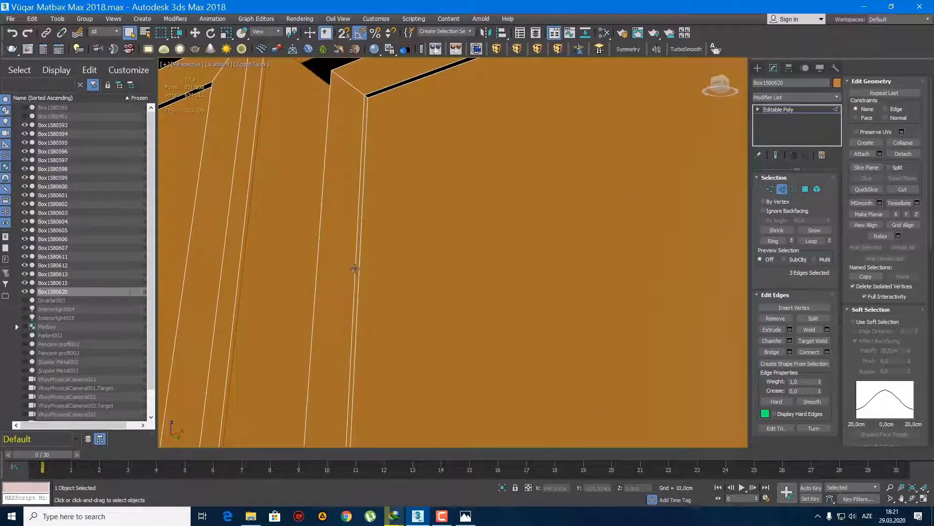
scroll(355, 268, down, 5)
alt+middle_drag(576, 253, 690, 238)
scroll(480, 208, up, 4)
ctrl+click(480, 208)
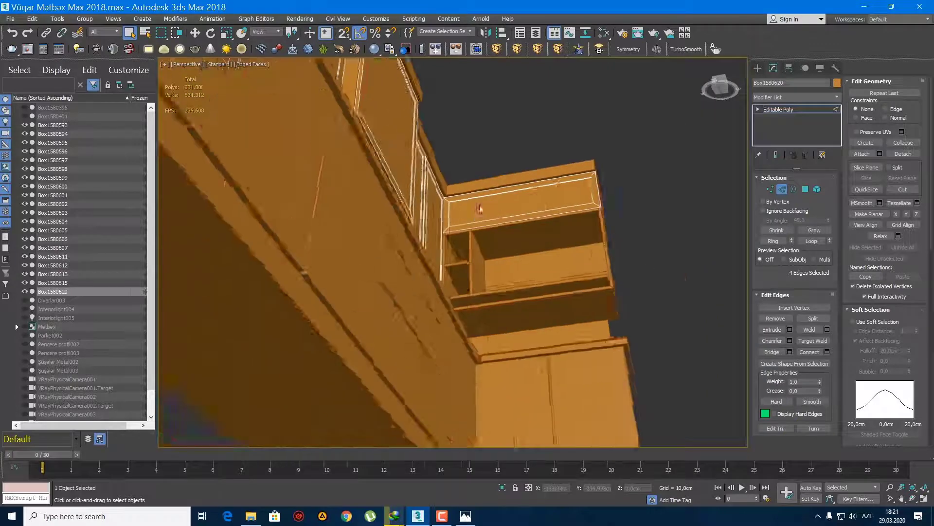
scroll(420, 244, up, 3)
alt+middle_drag(419, 243, 520, 228)
- Add a fifth edge, then expand to the full loops: 24 edges around the door panels
scroll(521, 228, up, 3)
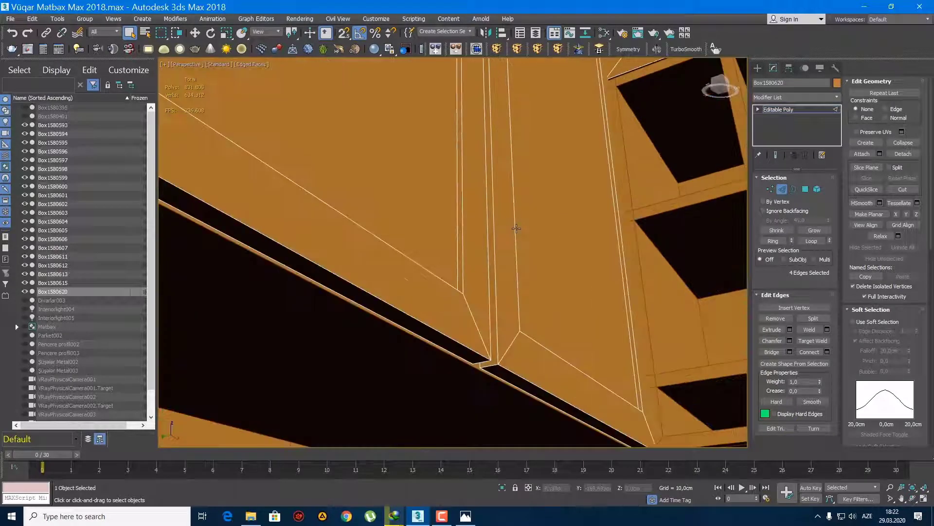
scroll(516, 228, down, 4)
alt+middle_drag(425, 317, 486, 183)
scroll(486, 184, up, 2)
scroll(402, 177, up, 2)
ctrl+click(410, 183)
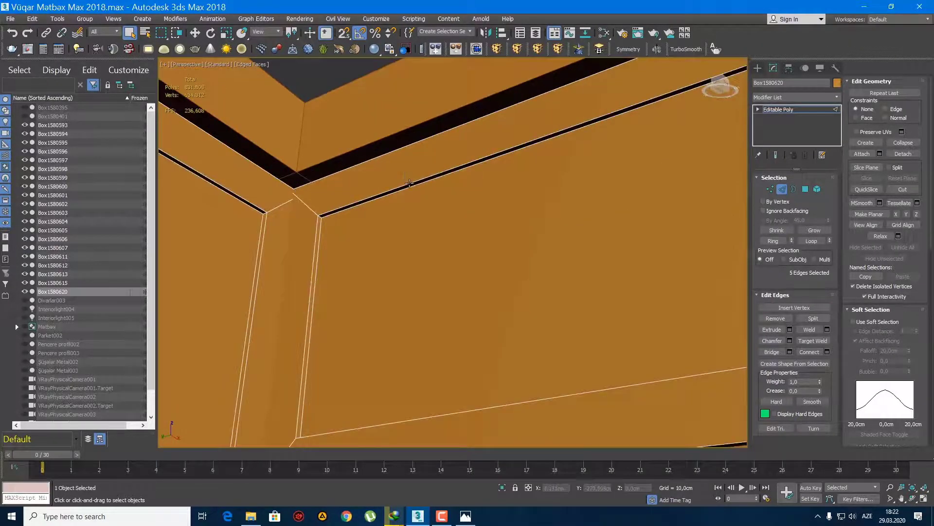
scroll(409, 183, down, 2)
scroll(416, 227, down, 3)
ctrl+double_click(414, 232)
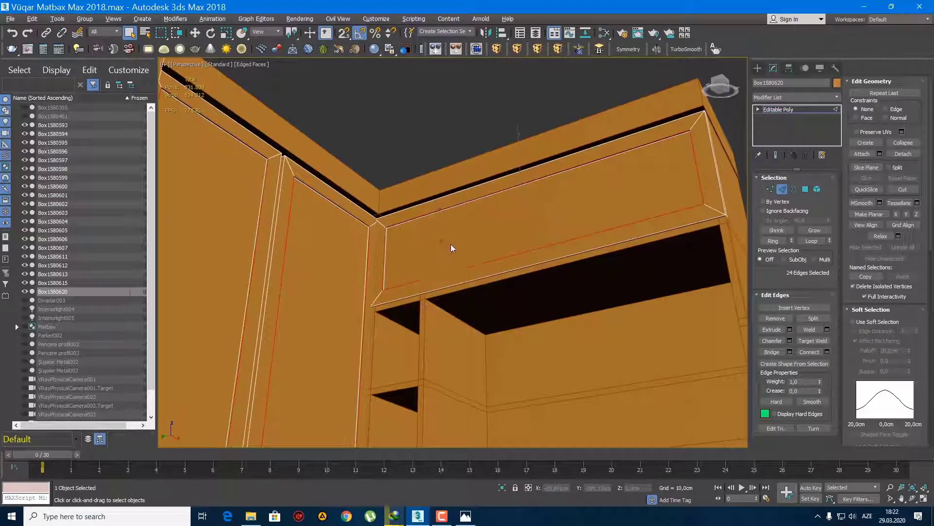
alt+middle_drag(447, 242, 369, 256)
scroll(440, 220, up, 3)
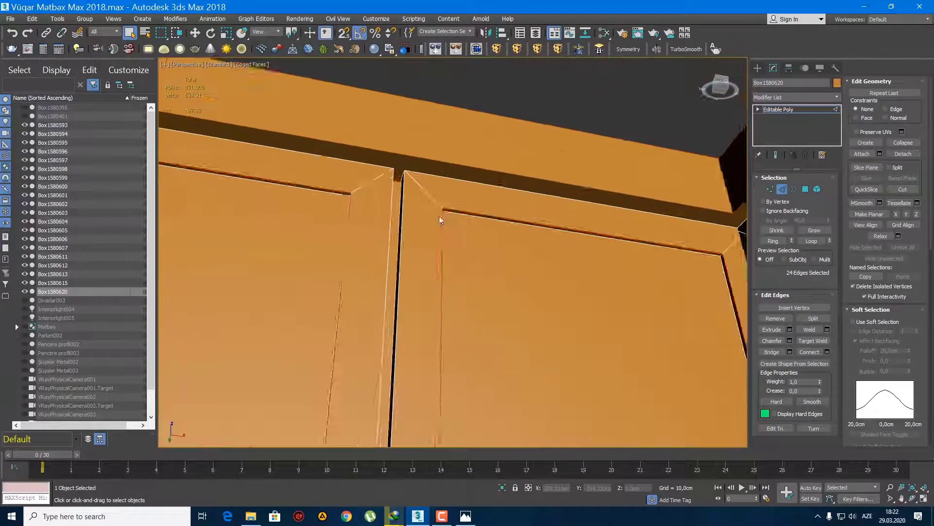
scroll(440, 220, down, 2)
scroll(350, 114, up, 4)
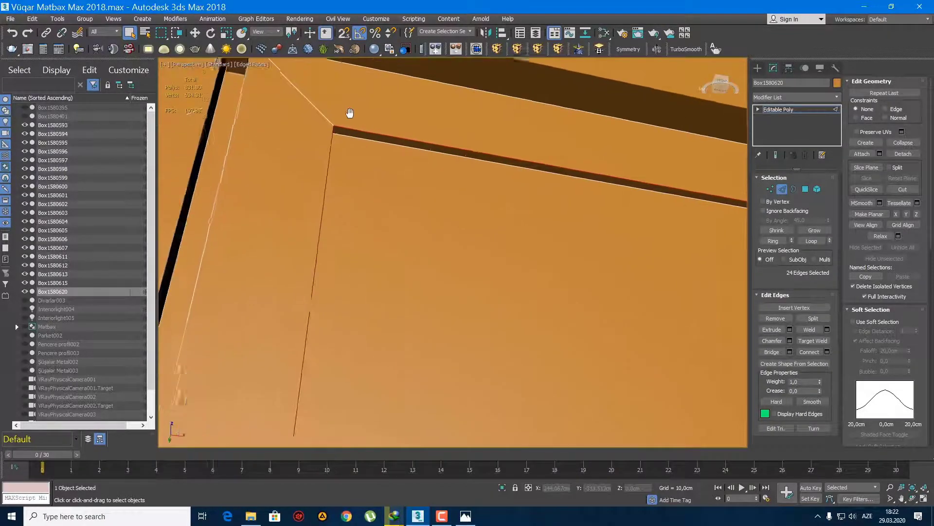
- Chamfer the selected panel edges by 1,0cm with 11 segments
click(790, 341)
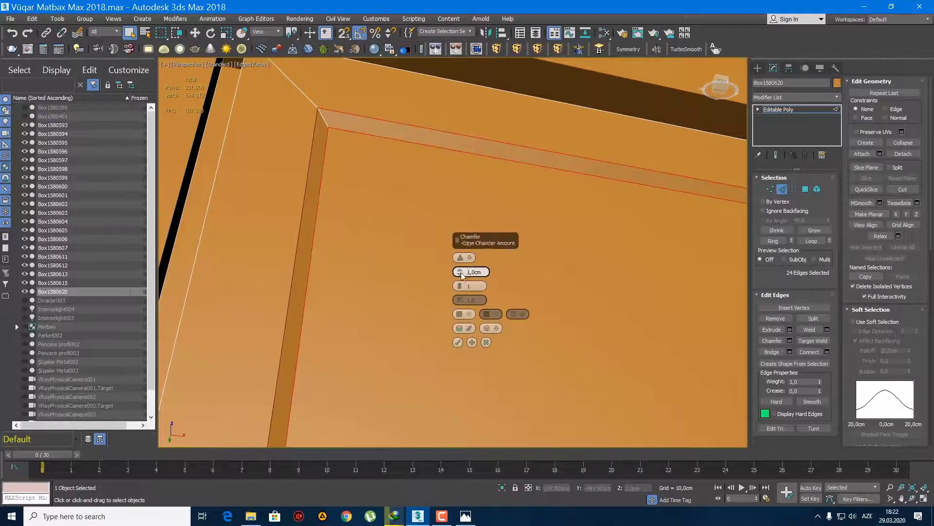
scroll(460, 288, up, 2)
scroll(460, 288, up, 2)
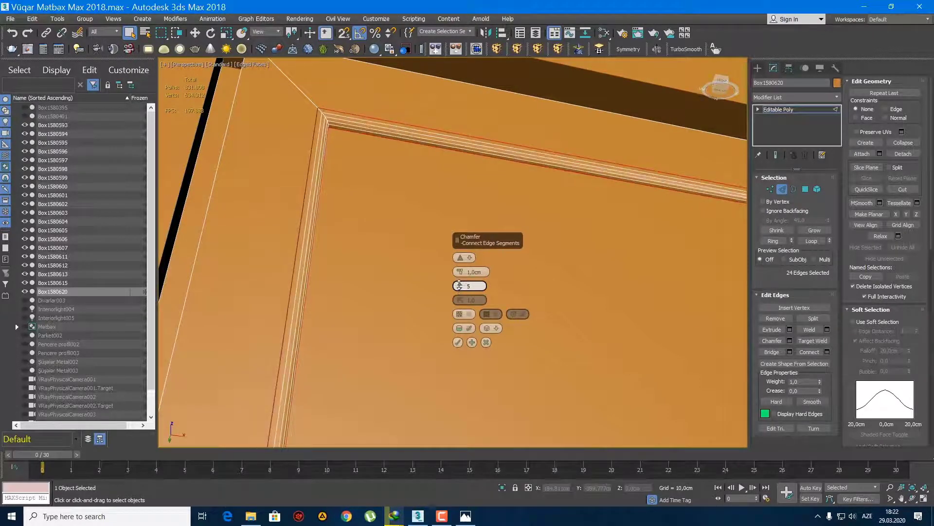
scroll(461, 287, up, 2)
scroll(460, 288, up, 2)
scroll(461, 288, up, 2)
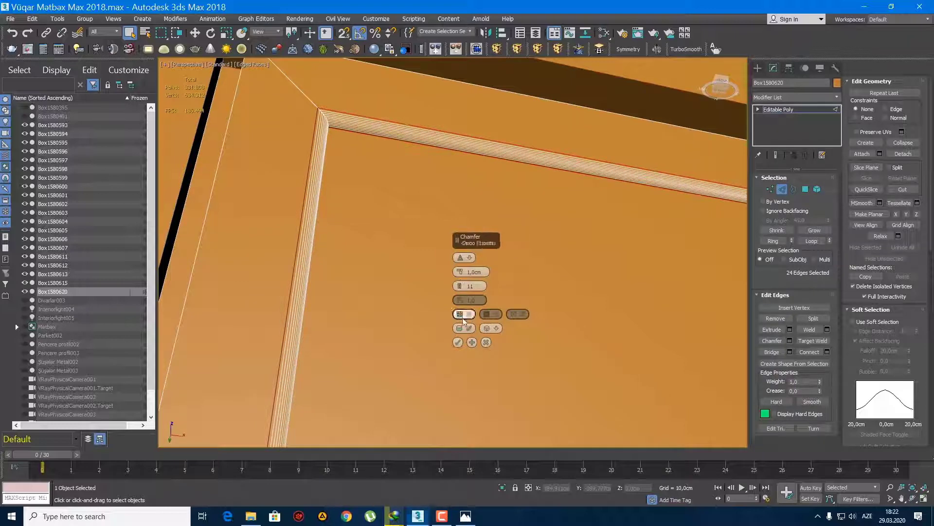
click(458, 342)
scroll(445, 299, down, 5)
alt+middle_drag(446, 299, 726, 159)
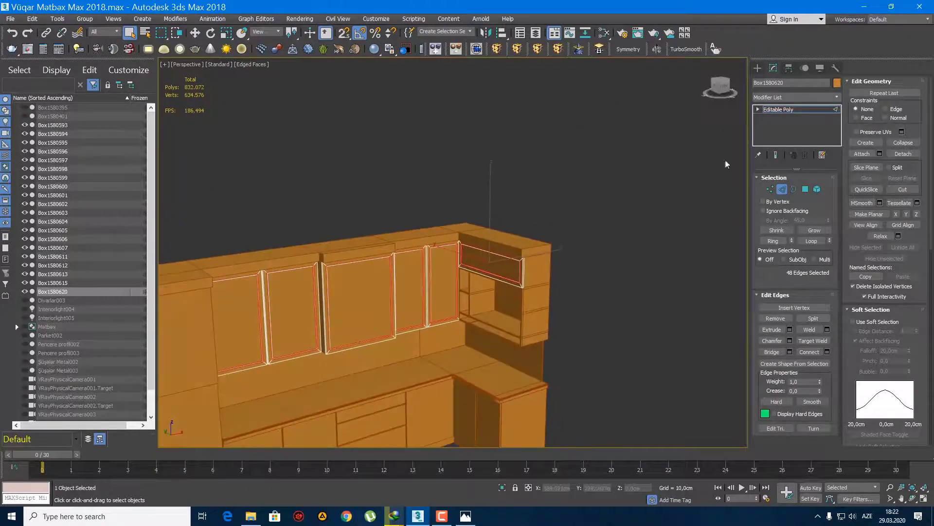
- Exit edge editing on Box1580620 and turn off Edged Faces (F4)
click(758, 68)
key(F4)
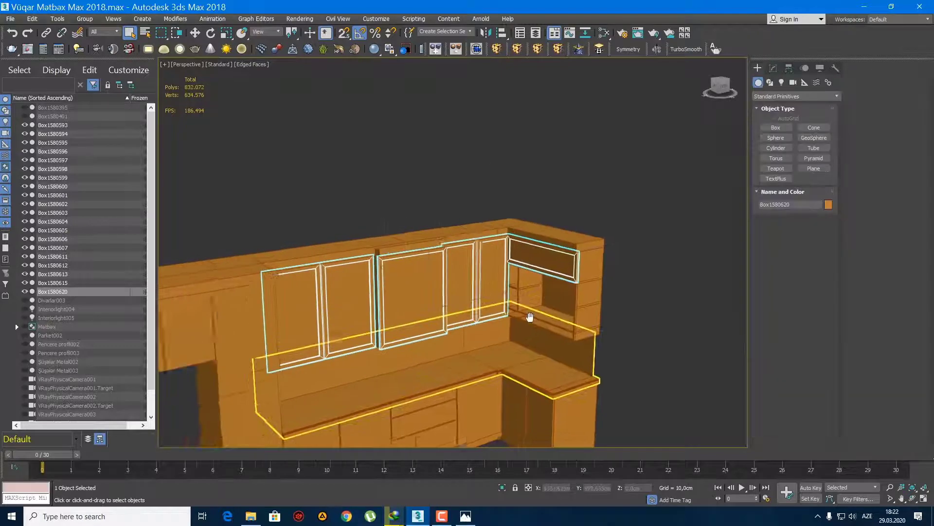
scroll(455, 281, up, 4)
scroll(439, 297, up, 2)
scroll(438, 297, down, 8)
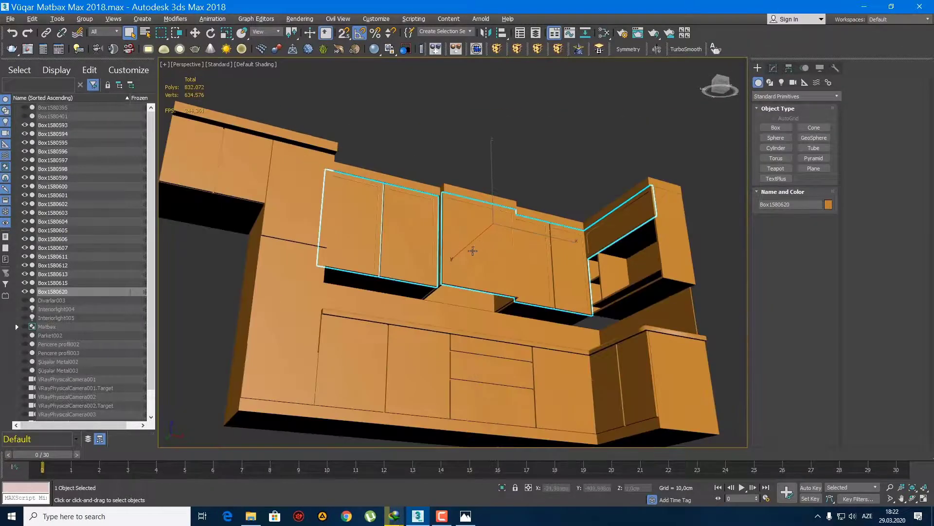
alt+middle_drag(439, 296, 477, 278)
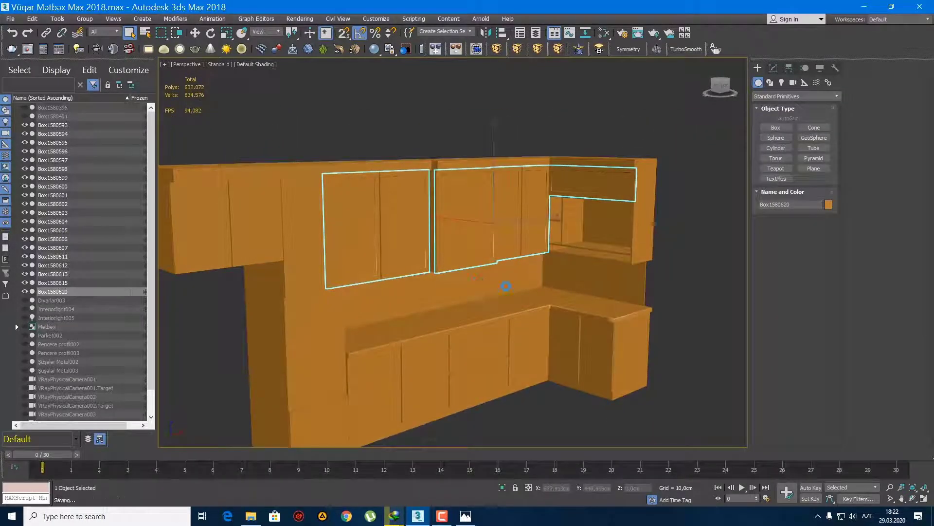
- Play the track 'Axtarma Məni' from the AIMP playlist, then minimize the player
click(322, 516)
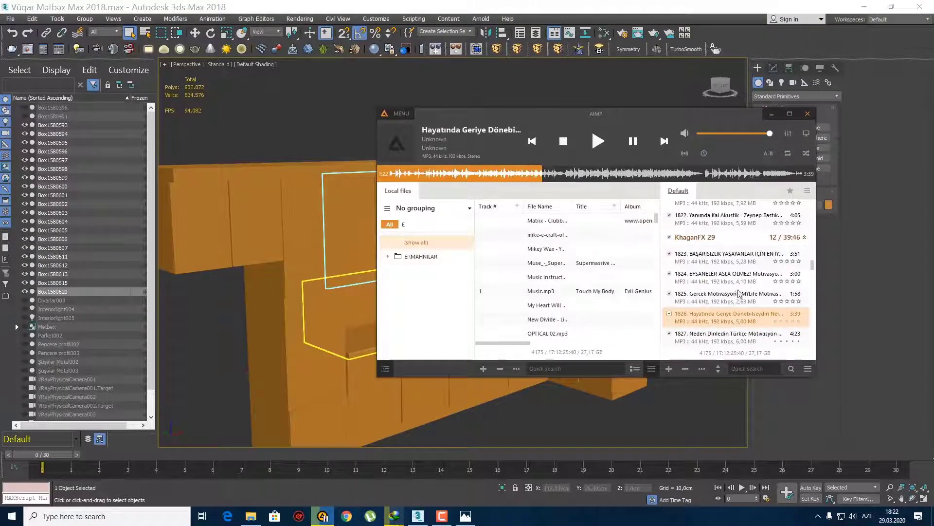
scroll(741, 292, down, 3)
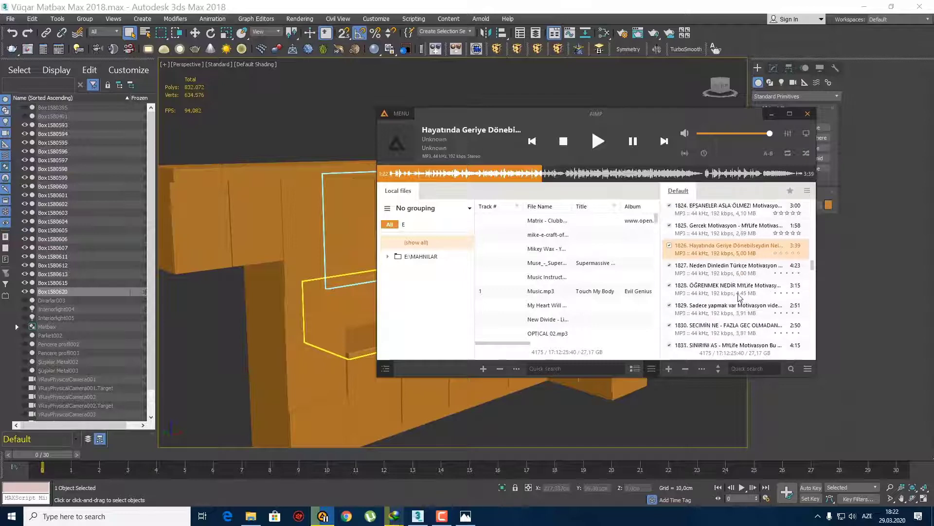
scroll(740, 297, down, 2)
scroll(740, 297, down, 2)
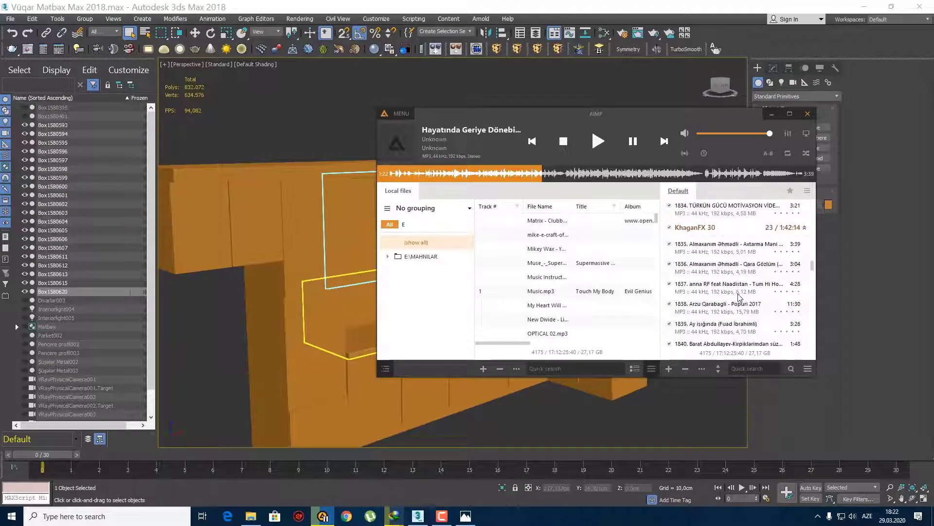
double_click(725, 249)
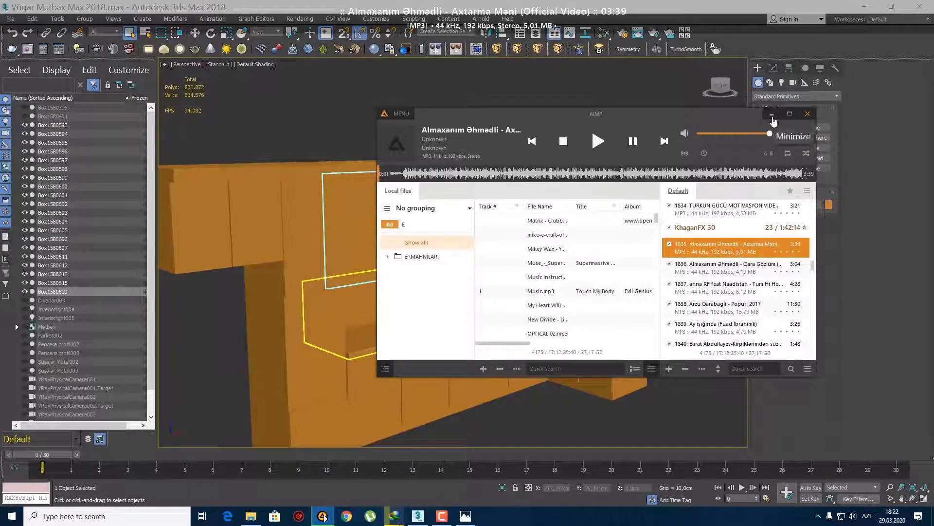
click(772, 114)
- Zoom in on the cabinets and deselect Box1580620 by clicking empty viewport space
scroll(521, 334, up, 3)
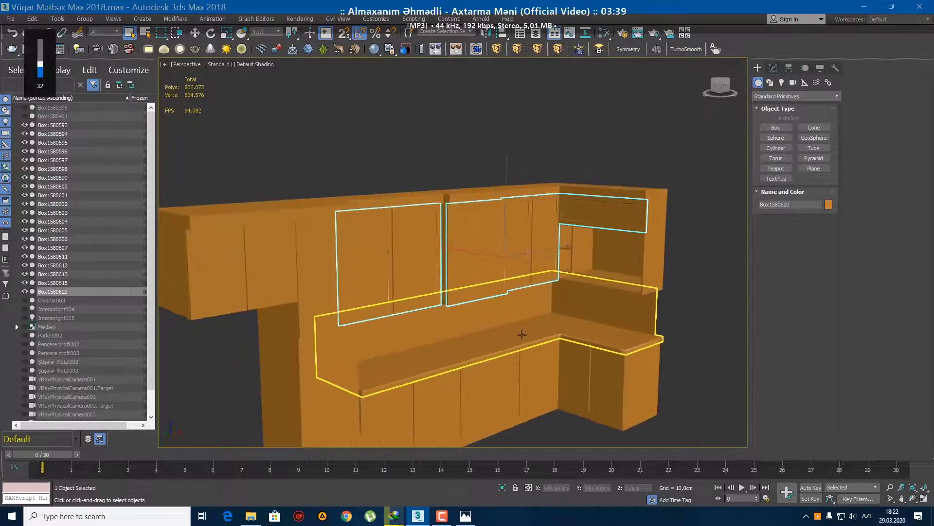
scroll(538, 327, up, 3)
scroll(489, 286, up, 3)
scroll(473, 265, up, 3)
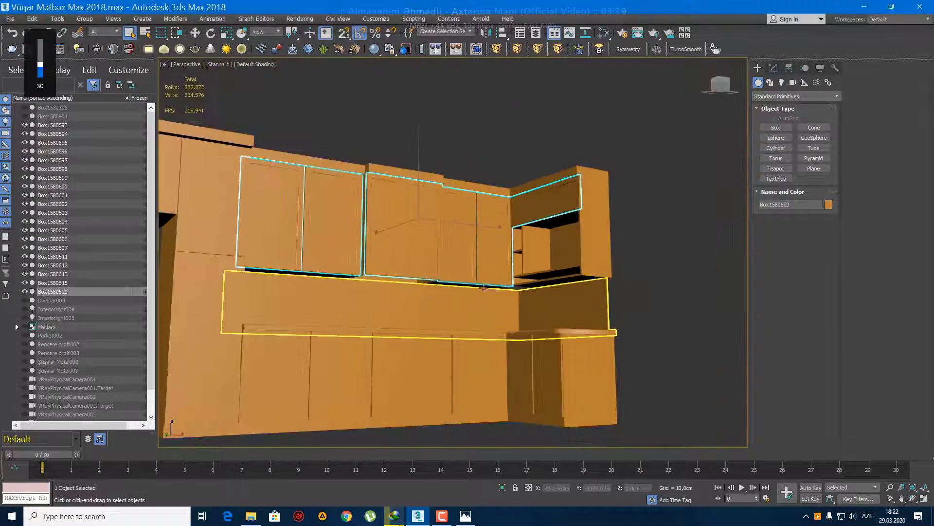
click(633, 284)
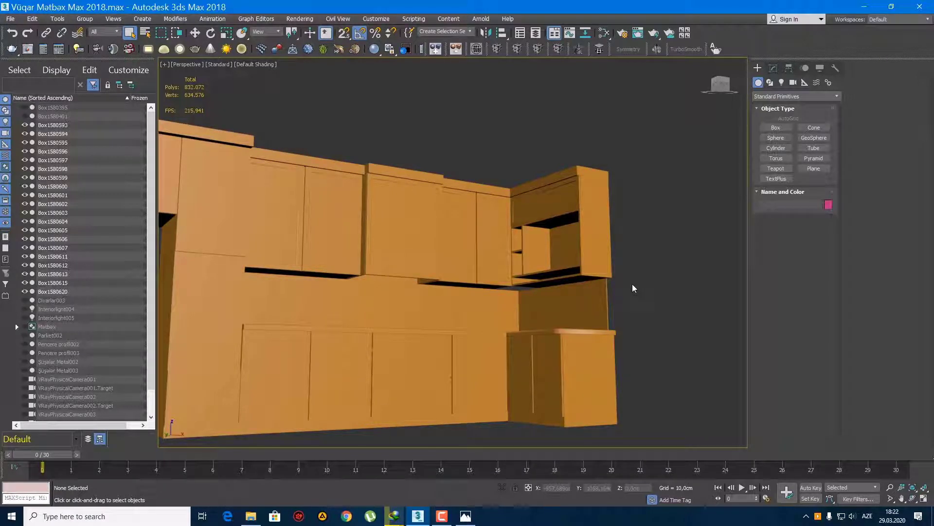
- Frame the kitchen and select only the upper-left wall cabinet door, Box1580611
scroll(560, 282, down, 5)
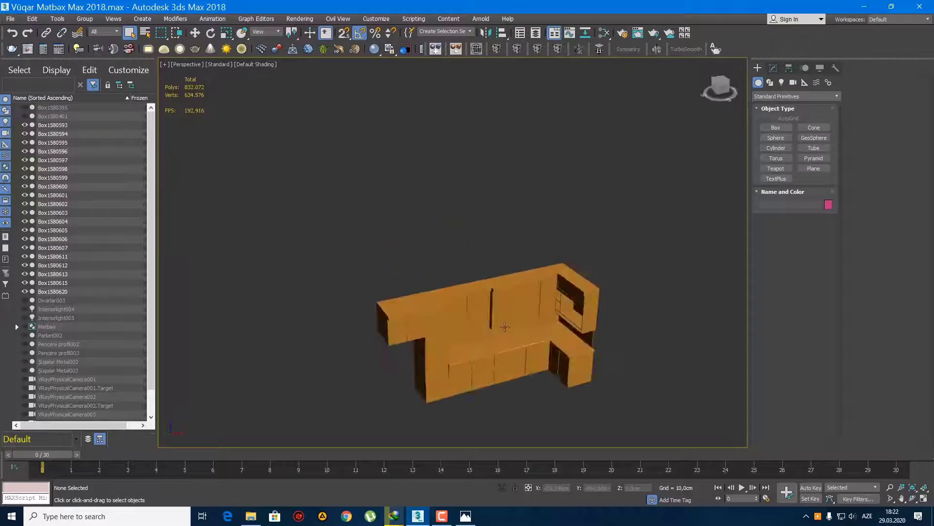
mouse_move(516, 311)
middle_down()
mouse_move(494, 278)
mouse_move(490, 199)
middle_up()
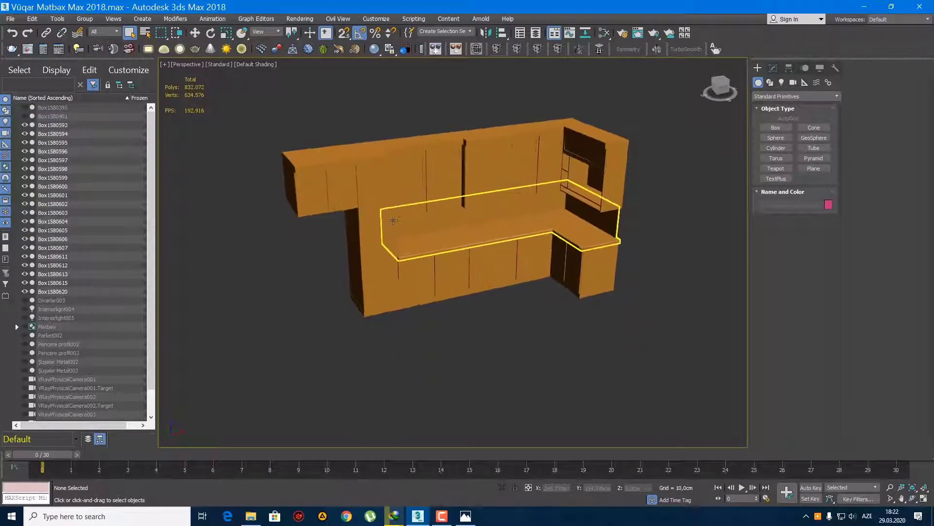
click(370, 193)
scroll(371, 193, up, 3)
scroll(371, 243, up, 2)
ctrl+click(323, 198)
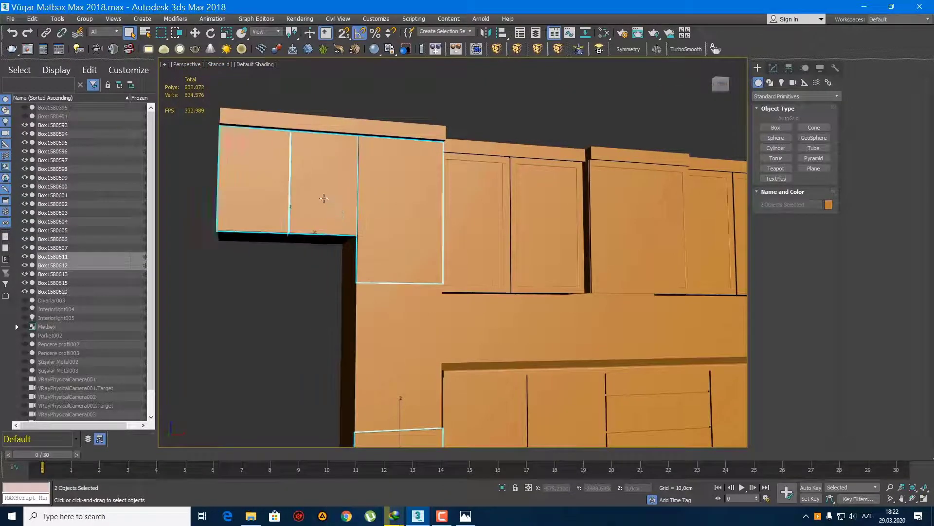
middle_drag(423, 341, 417, 257)
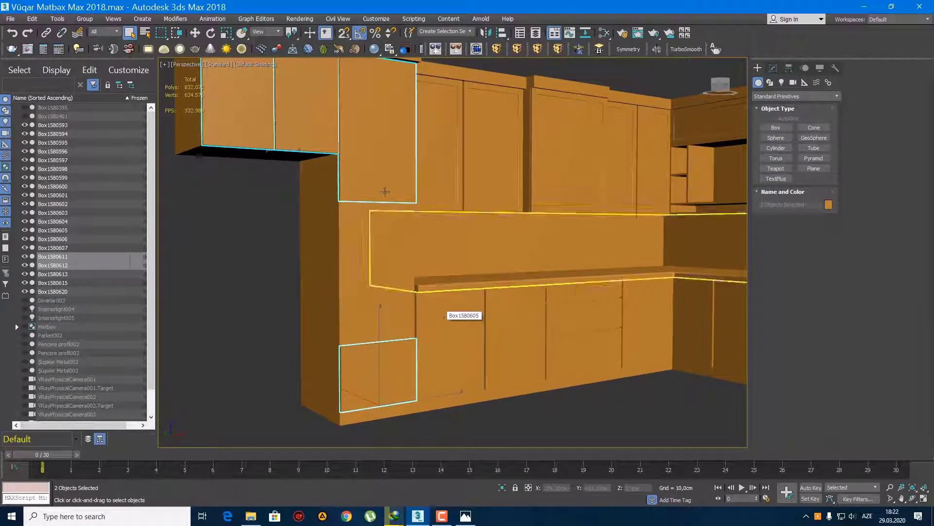
click(346, 139)
scroll(392, 229, up, 3)
scroll(382, 238, up, 2)
scroll(382, 238, down, 5)
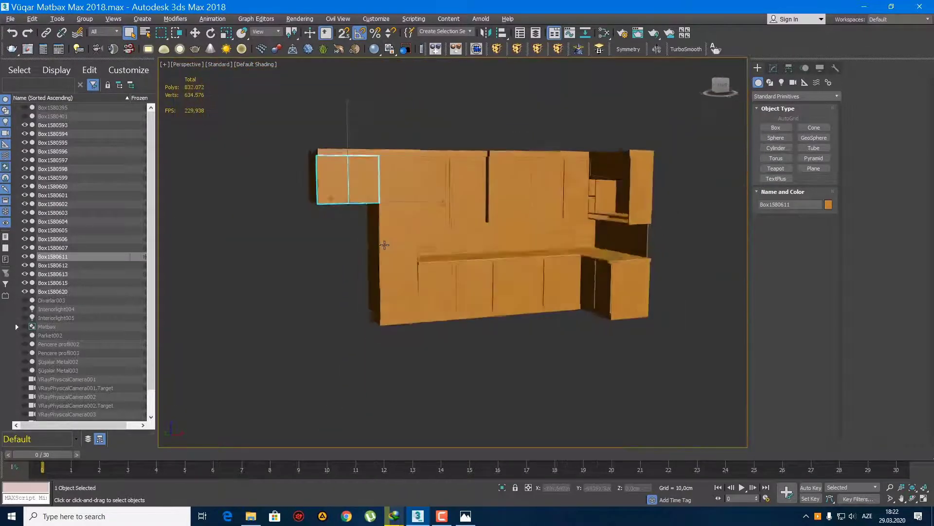
- Show the Front view with Edged Faces and select the door's horizontal edges
mouse_move(408, 198)
alt+middle_down()
mouse_move(403, 248)
mouse_move(419, 287)
alt+middle_up()
key(f)
scroll(408, 229, down, 3)
key(F4)
scroll(410, 206, down, 2)
key(2)
drag(375, 247, 351, 360)
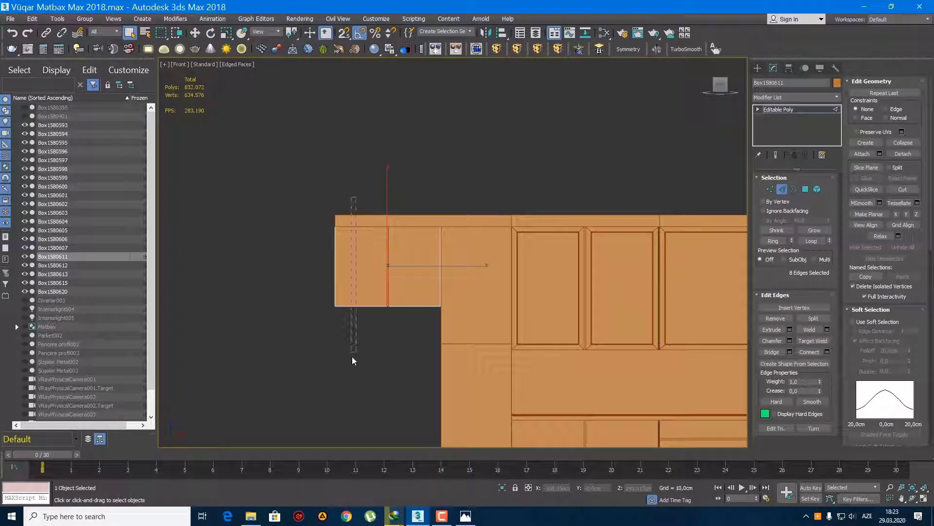
- Connect the selected edges with evenly spaced vertical edges, then clear the selection
click(828, 352)
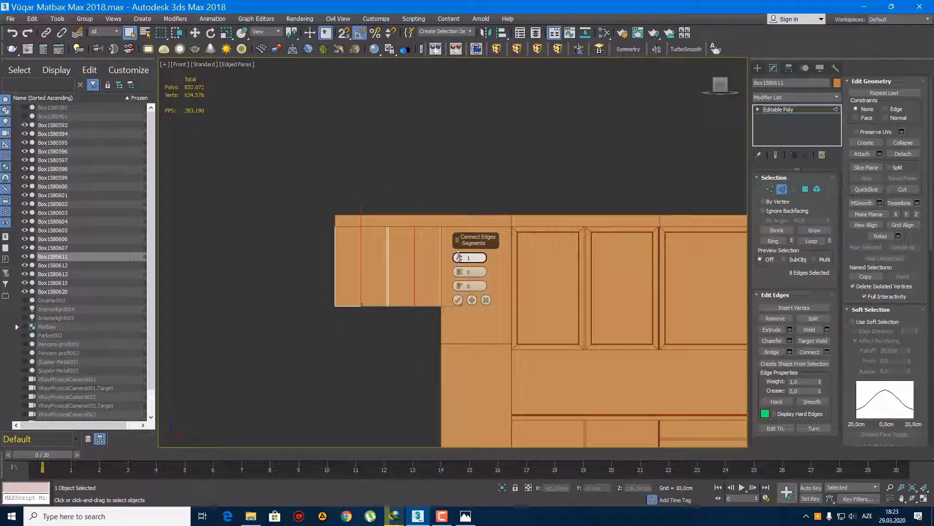
drag(459, 258, 459, 253)
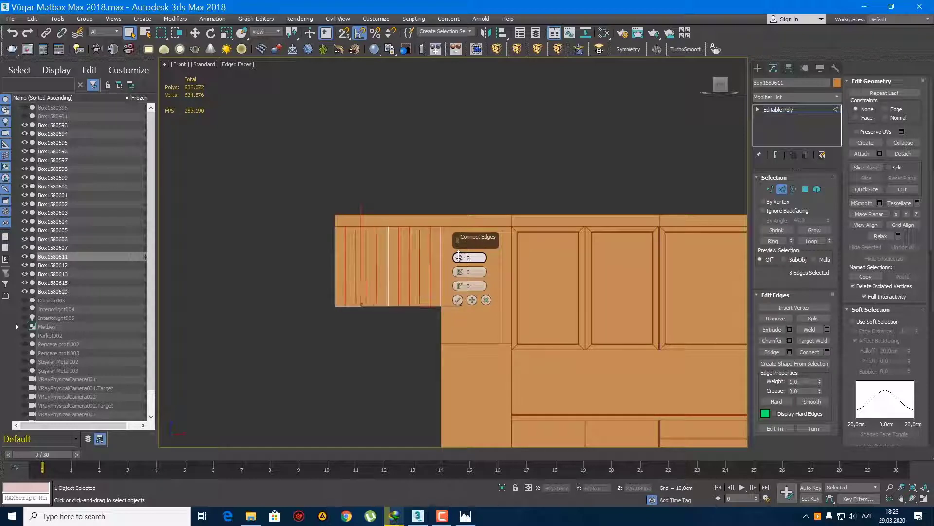
click(458, 299)
scroll(464, 219, down, 3)
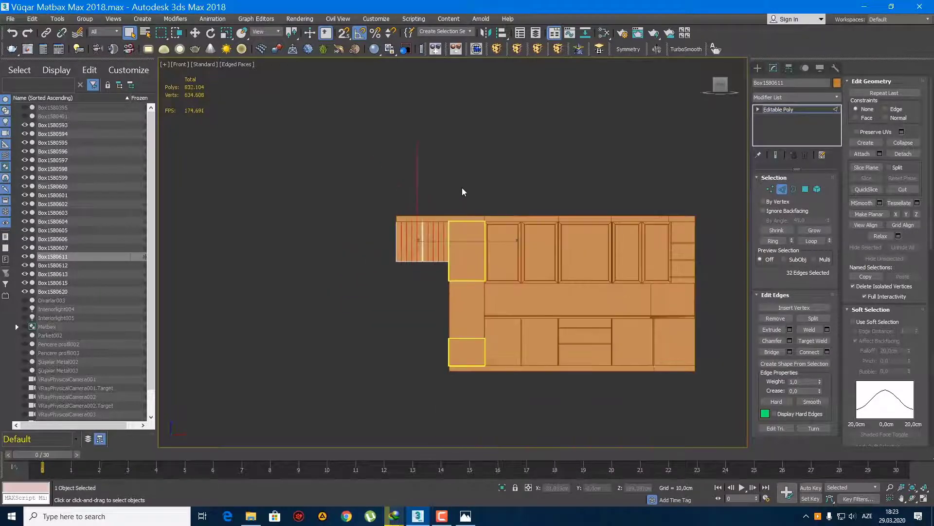
click(479, 412)
- Leave Edge level and select the tall left column door fronts
scroll(484, 326, up, 3)
middle_drag(494, 337, 494, 363)
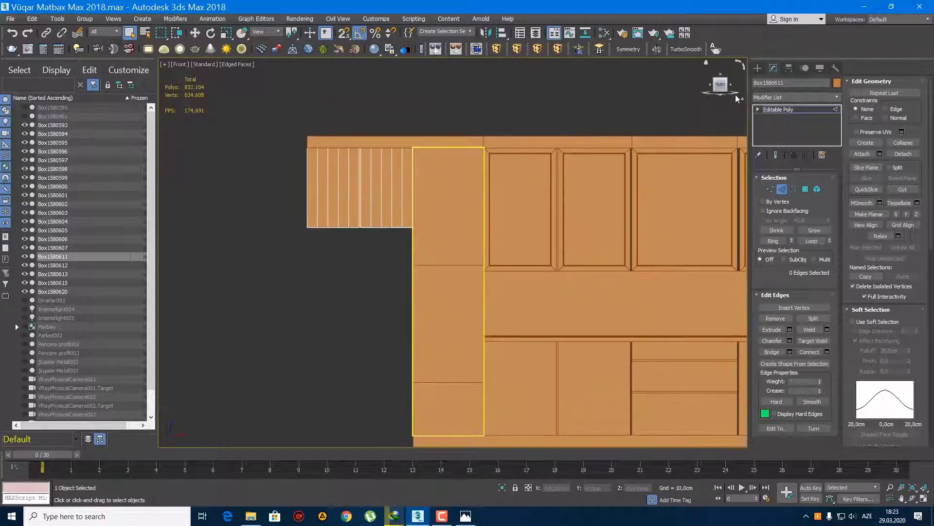
click(758, 68)
click(448, 223)
scroll(448, 224, down, 3)
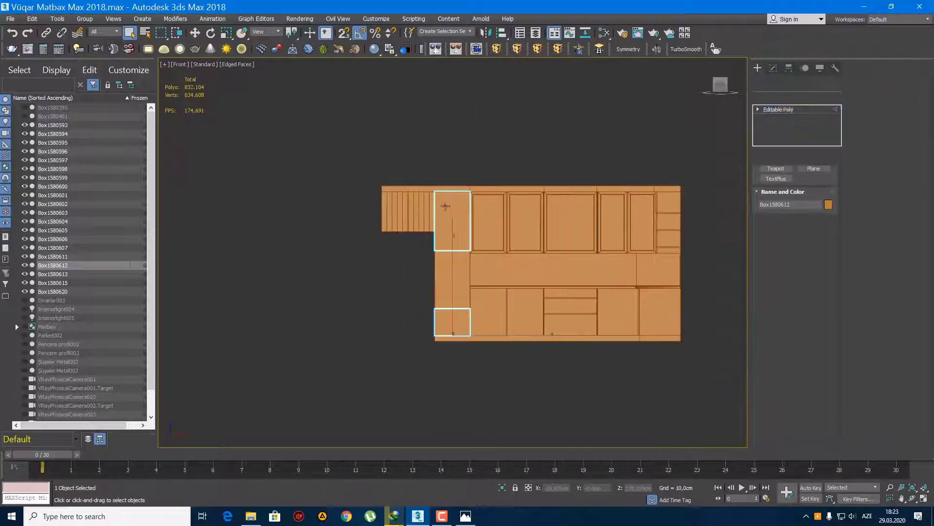
- Connect the tall column door edges with 5 vertical segments
key(2)
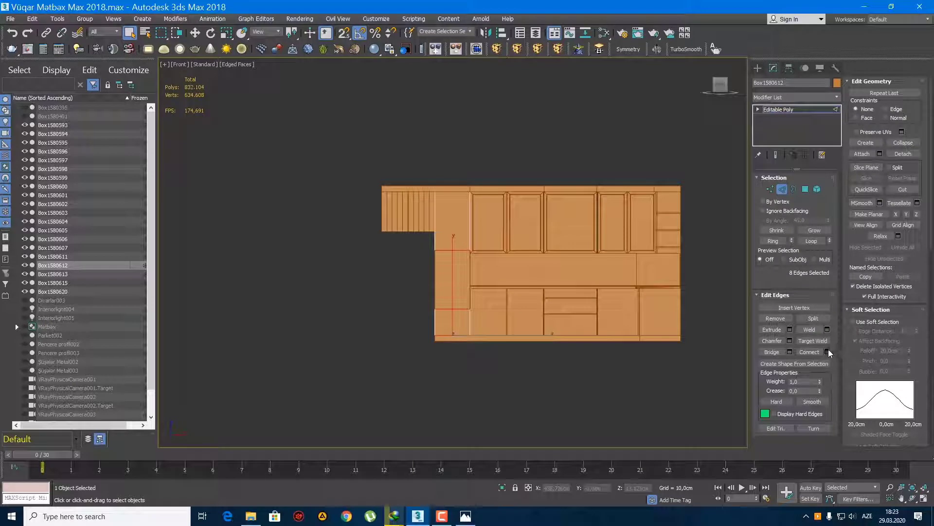
click(827, 351)
drag(460, 257, 461, 256)
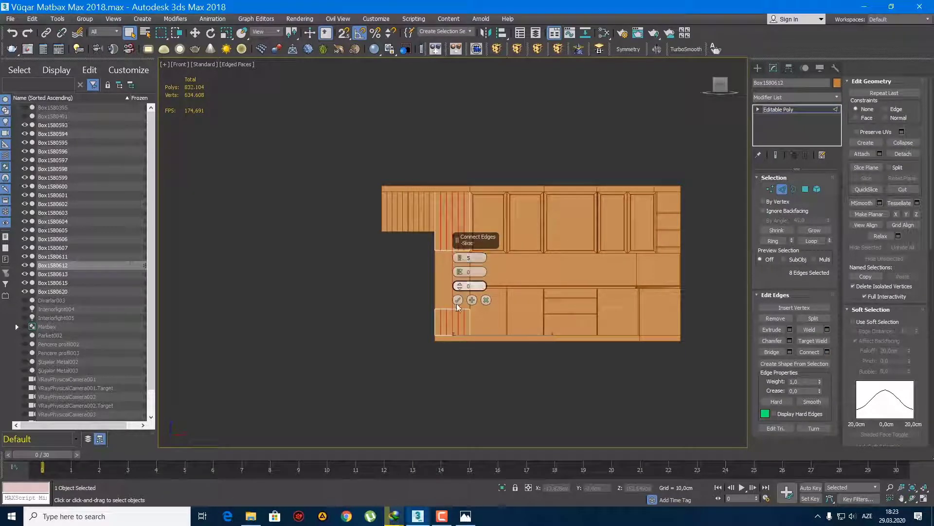
scroll(400, 265, up, 2)
scroll(397, 263, up, 2)
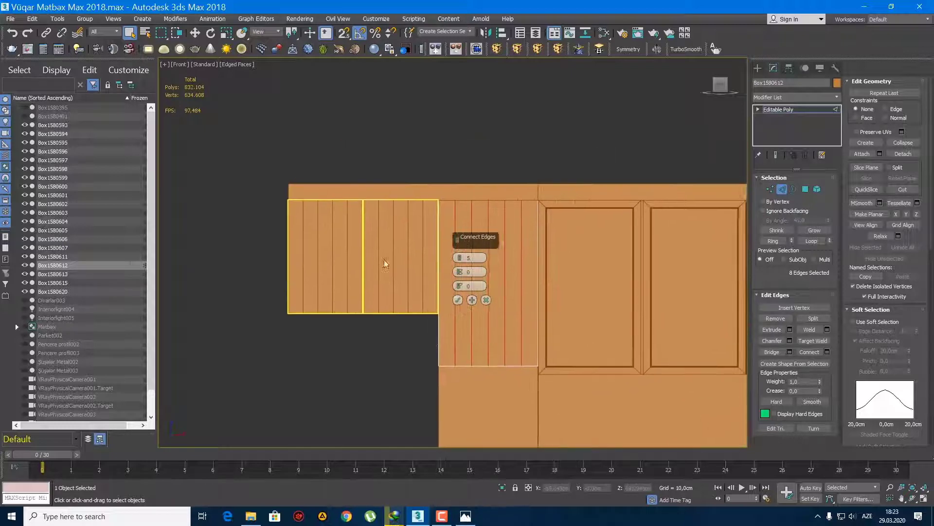
scroll(395, 263, up, 2)
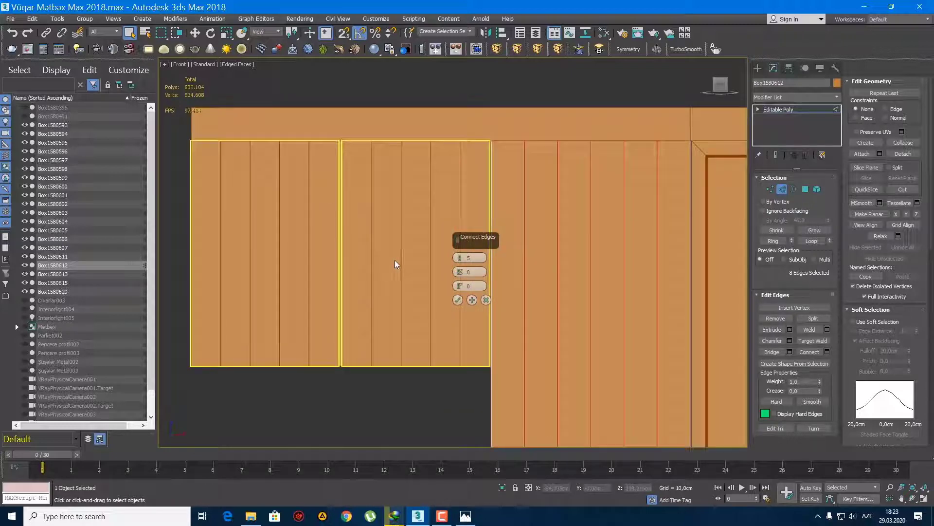
click(464, 258)
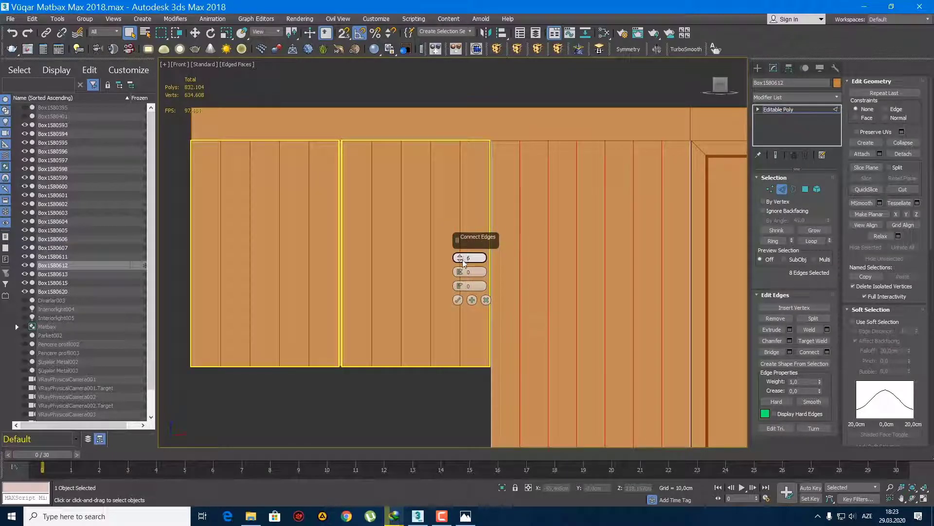
click(460, 260)
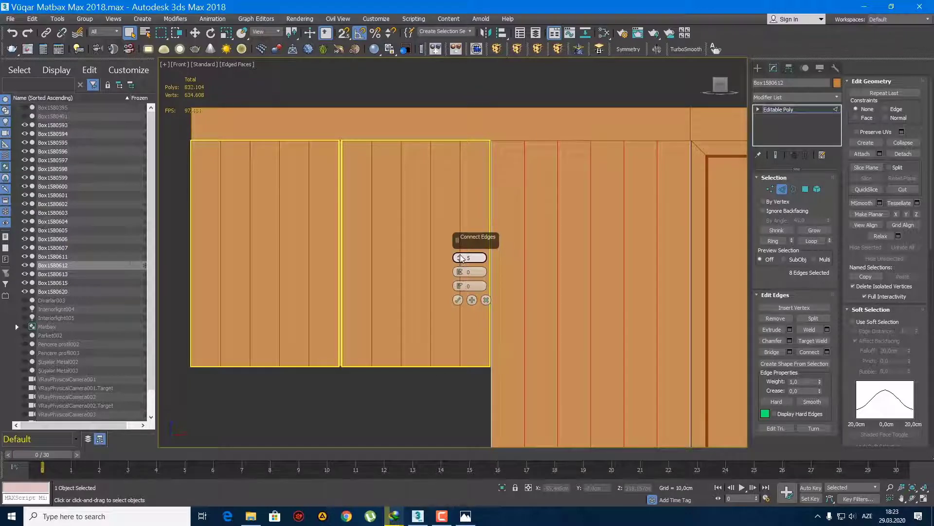
click(457, 300)
scroll(376, 248, down, 5)
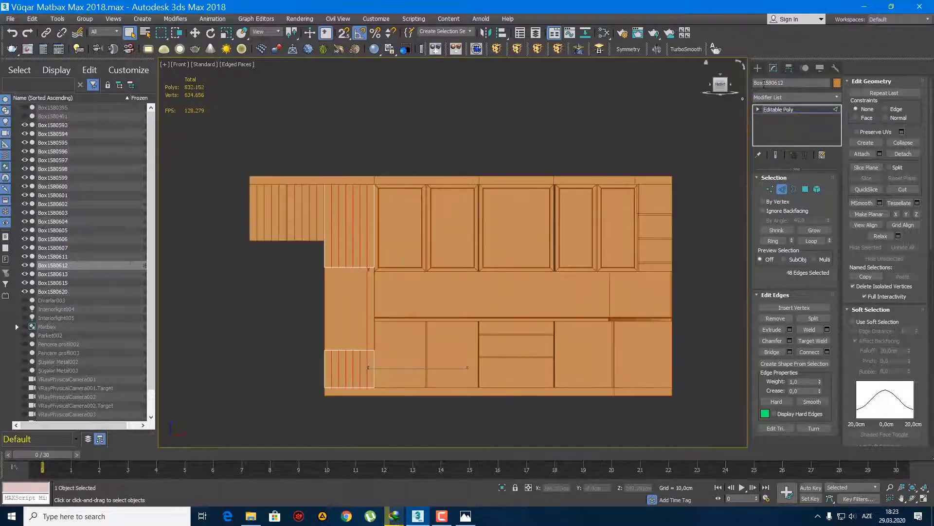
- Select lower door pair Box1580605 and pick its top and bottom edges at Edge level
click(421, 351)
scroll(421, 351, up, 3)
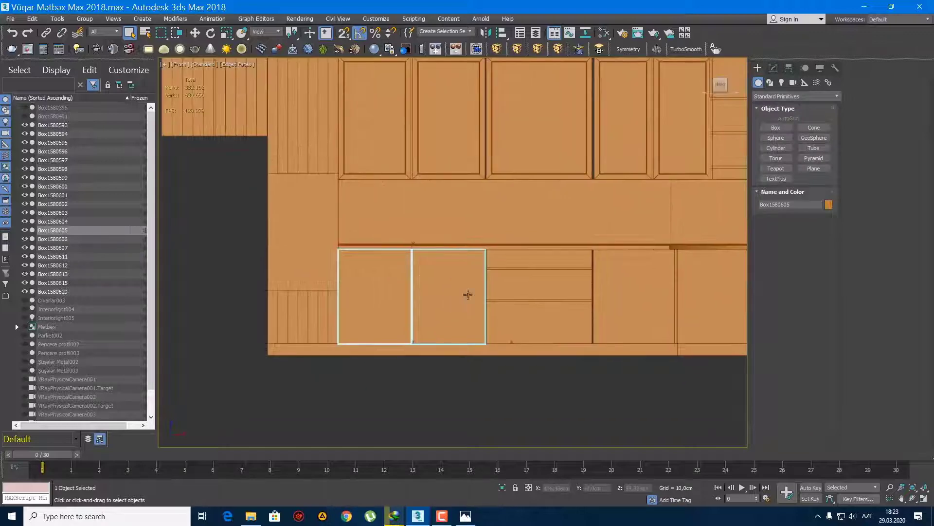
middle_drag(467, 292, 459, 308)
scroll(459, 309, up, 3)
middle_drag(428, 280, 429, 278)
key(2)
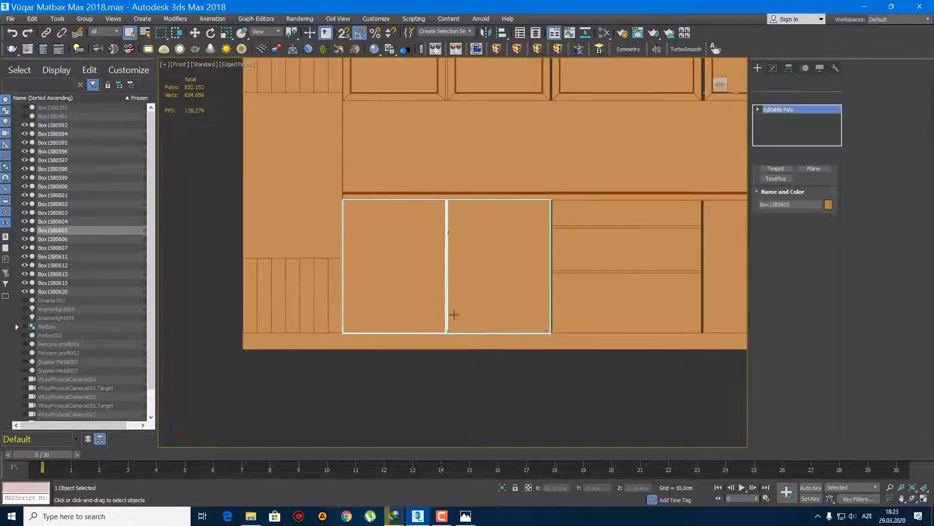
drag(503, 400, 503, 401)
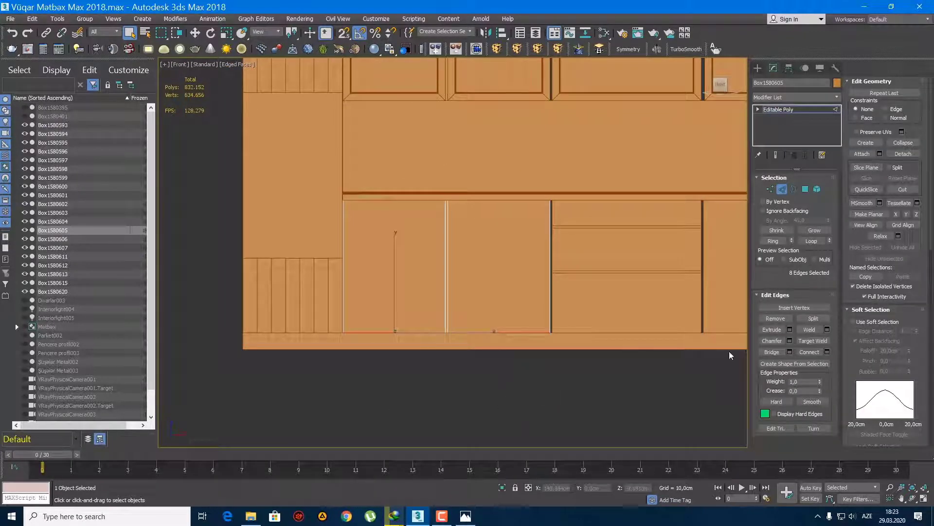
- Connect the door edges with 6 vertical segments
click(828, 352)
drag(461, 260, 461, 257)
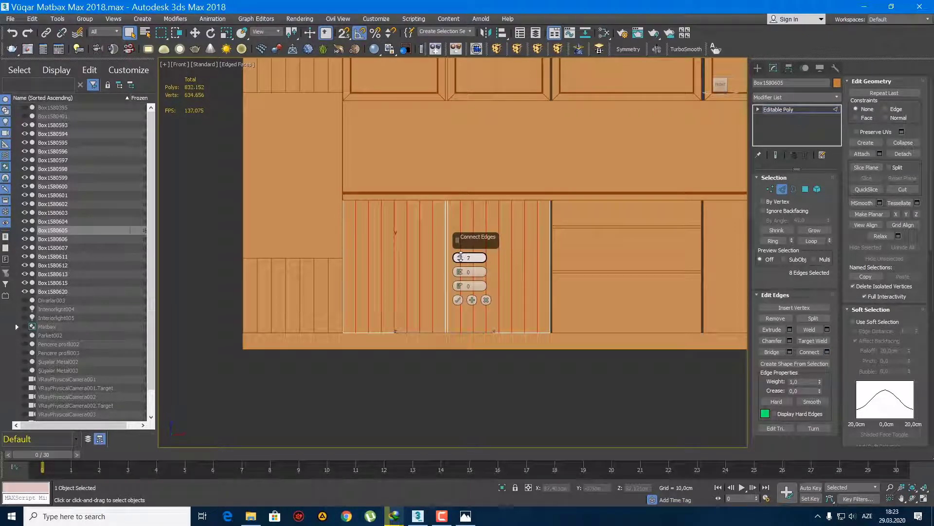
click(459, 259)
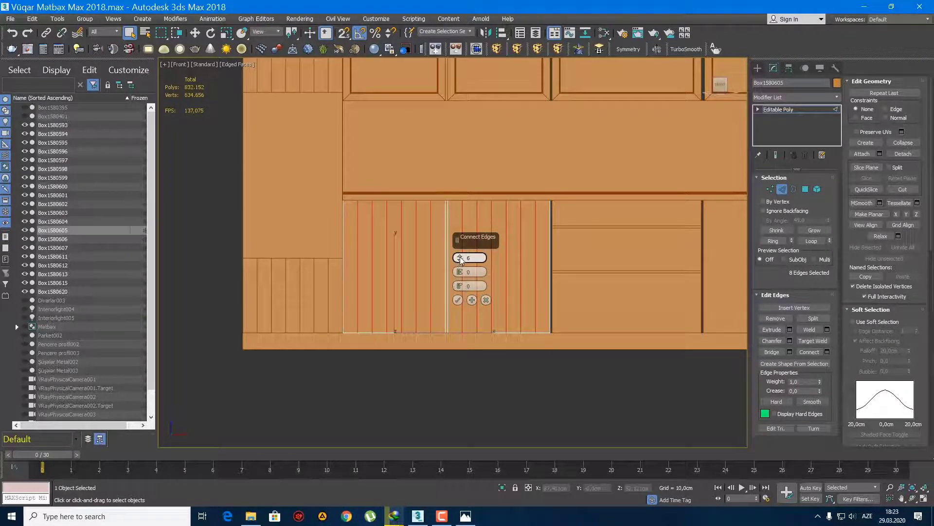
click(458, 300)
middle_drag(475, 344, 419, 348)
- Select the drawer block's edges, dropping the extra vertical ones
click(758, 68)
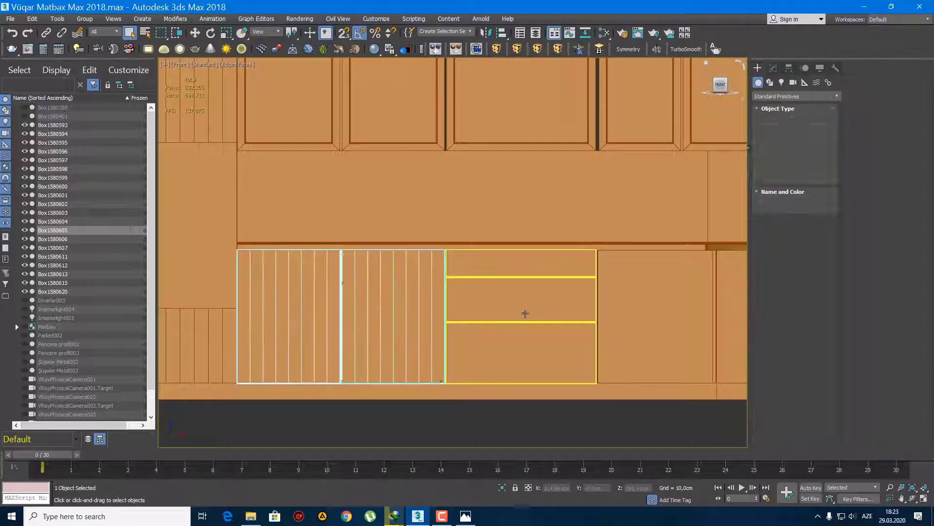
click(523, 313)
middle_drag(524, 308, 505, 315)
key(2)
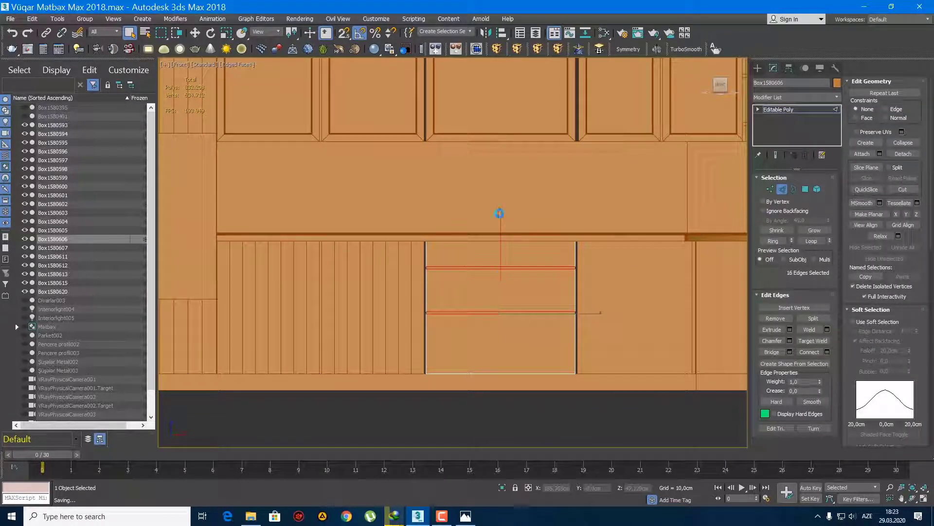
alt+drag(526, 423, 526, 422)
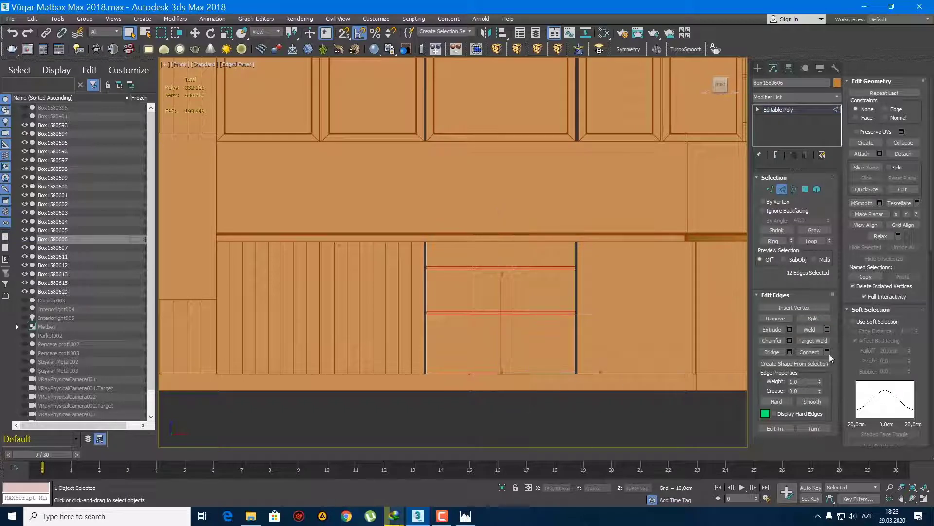
- Connect the drawer edges with 10 vertical segments and reframe the drawers in Front view
click(828, 352)
drag(458, 258, 459, 257)
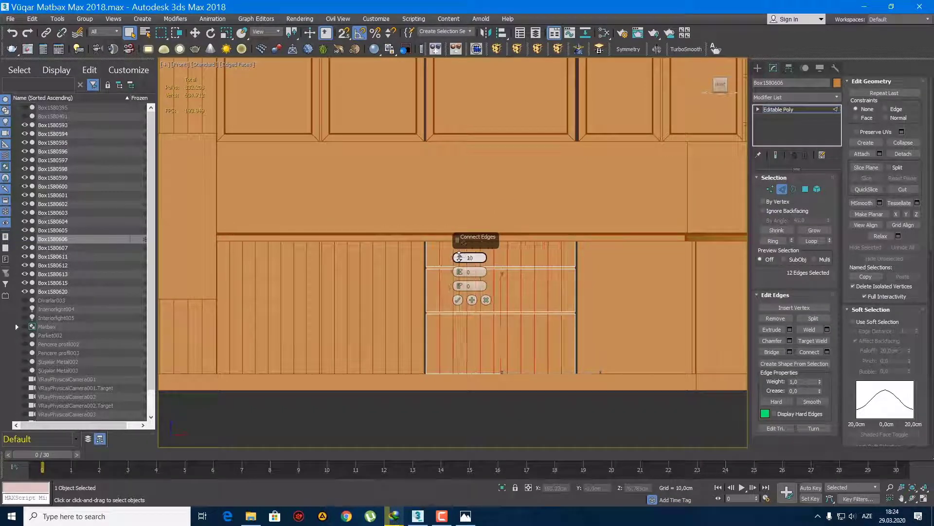
click(457, 300)
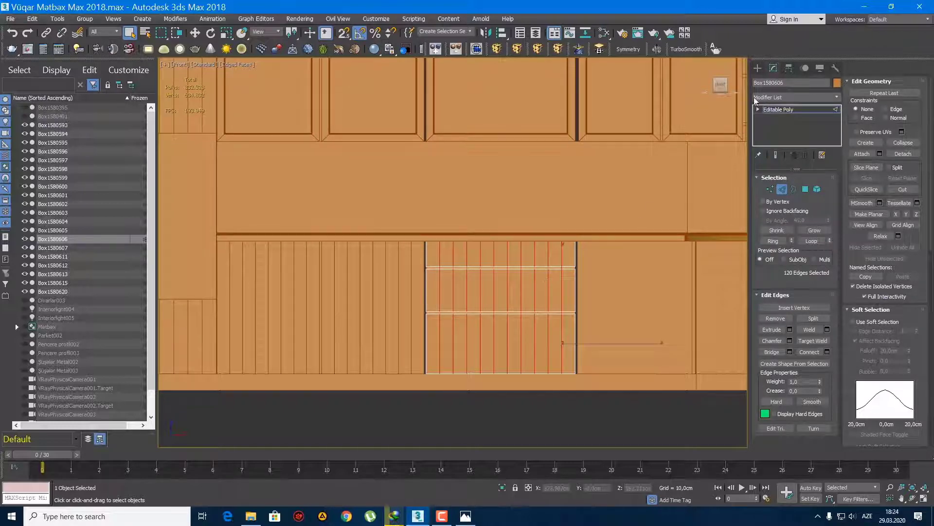
click(739, 65)
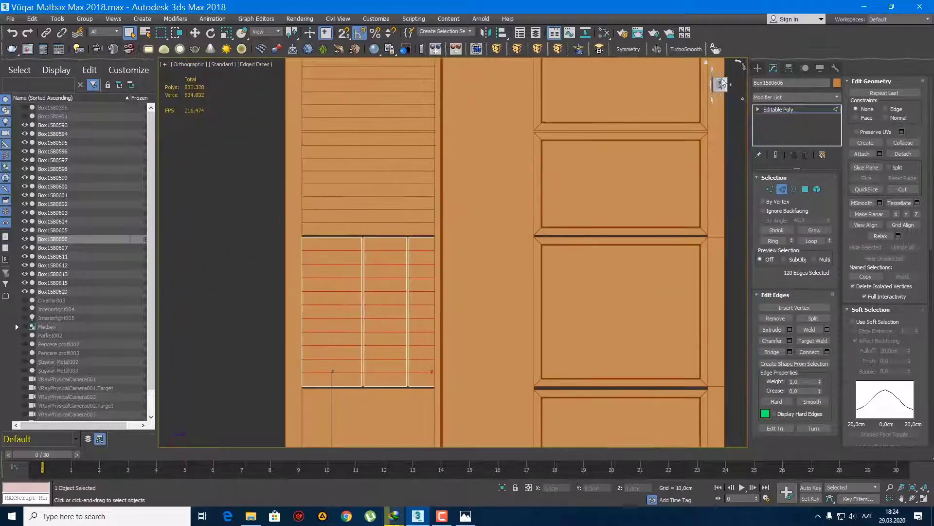
click(719, 76)
key(f)
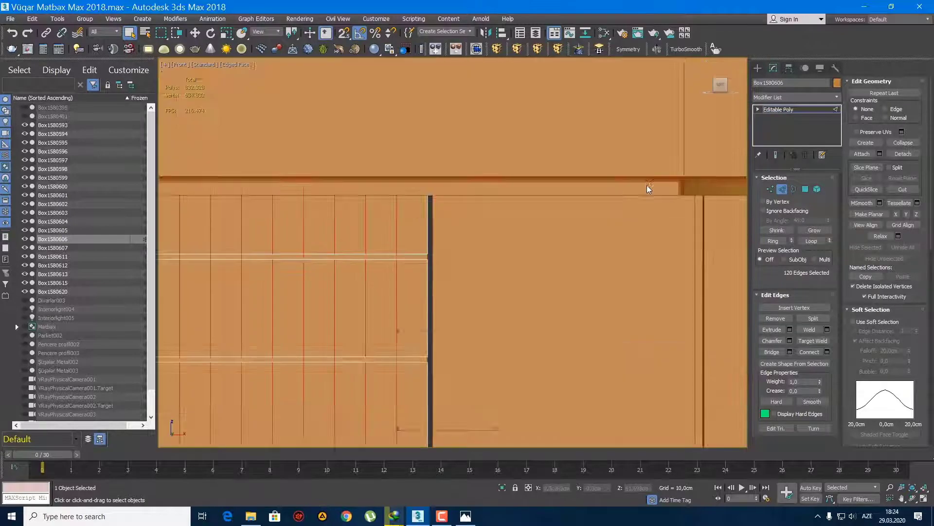
key(z)
- Select the plain door beside the drawers and return to Perspective view
click(759, 68)
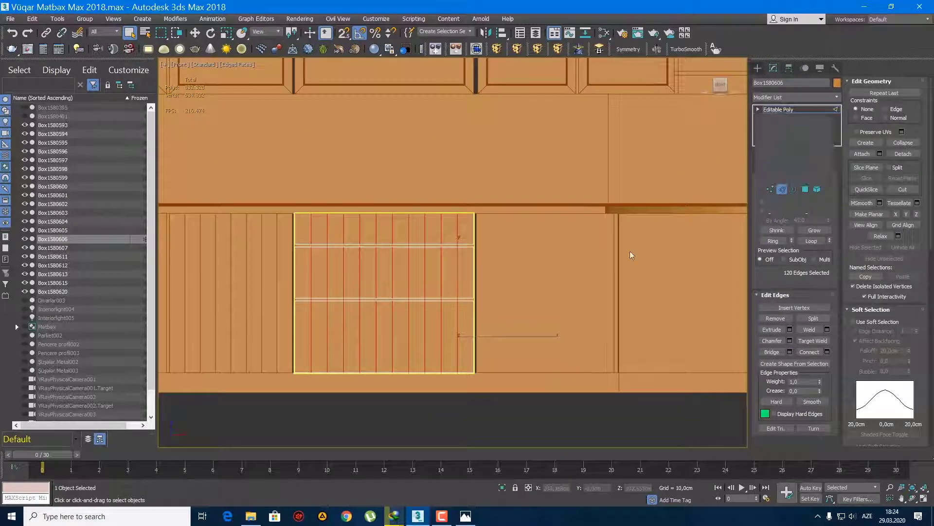
click(571, 275)
mouse_move(571, 290)
middle_down()
mouse_move(542, 279)
mouse_move(497, 305)
mouse_move(478, 295)
middle_up()
key(p)
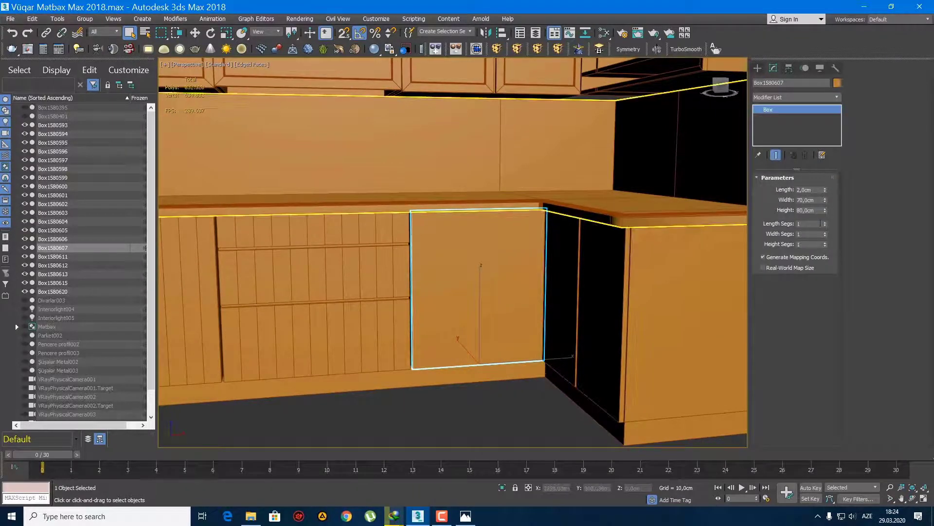
- Set the plain door's Width Segs to 8, then select corner door Box1580613 at Edge level
click(825, 232)
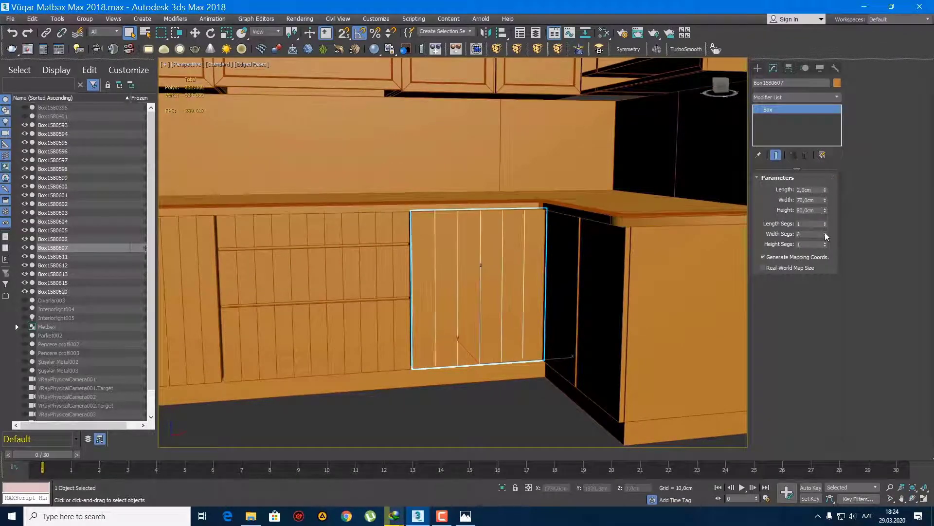
mouse_move(438, 328)
alt+middle_down()
mouse_move(384, 331)
mouse_move(456, 275)
mouse_move(486, 273)
alt+middle_up()
click(456, 276)
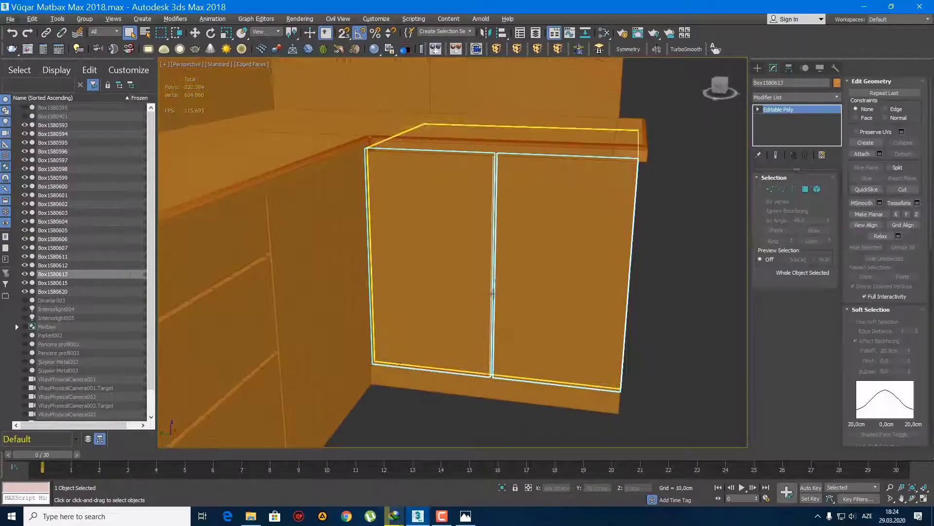
key(2)
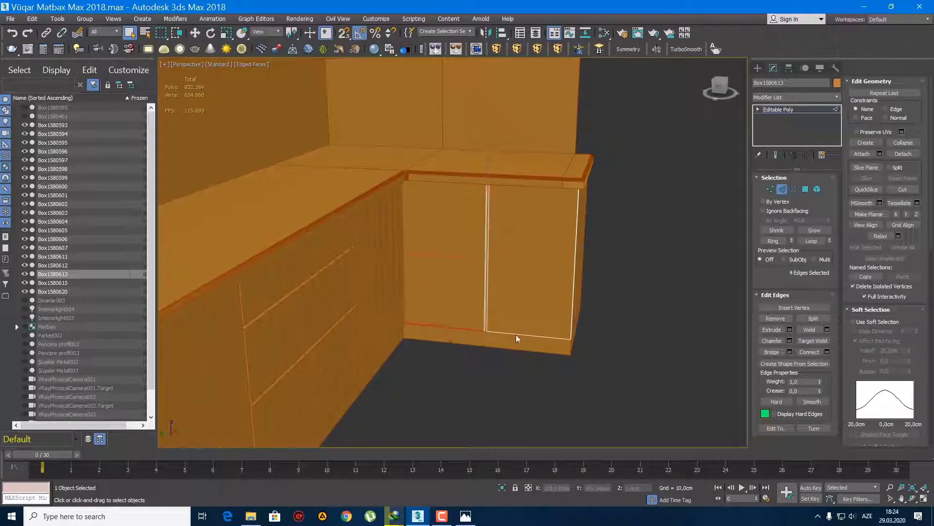
- Connect the corner door edges with 5 vertical segments and exit Edge level
mouse_move(529, 382)
alt+middle_down()
mouse_move(538, 287)
mouse_move(686, 319)
alt+middle_up()
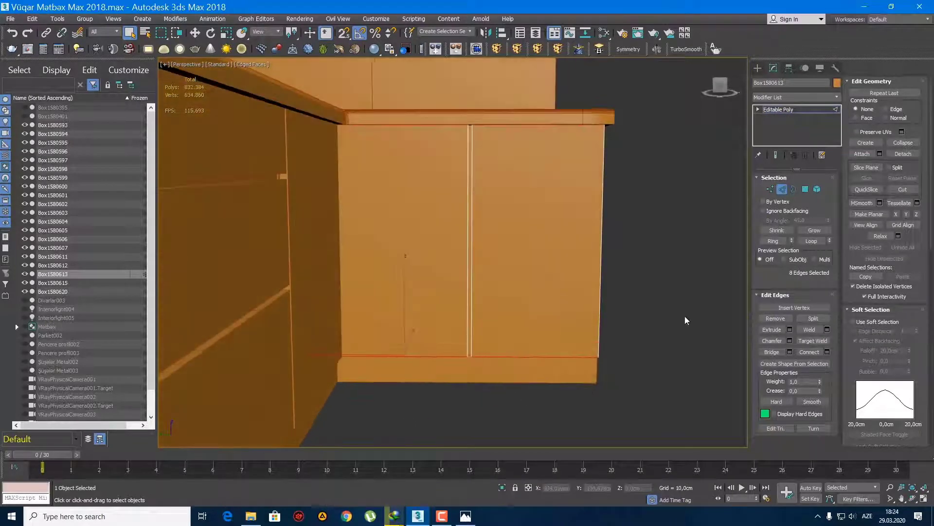
click(828, 352)
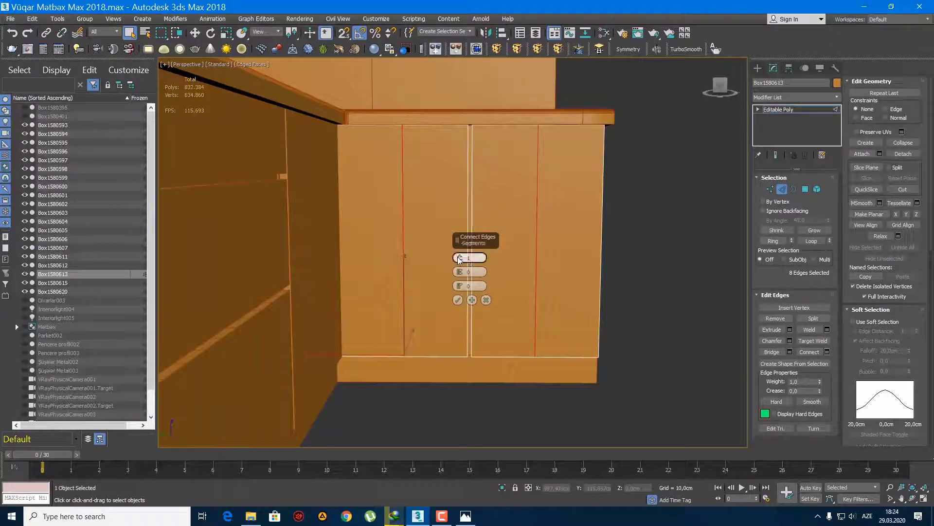
drag(458, 265, 458, 253)
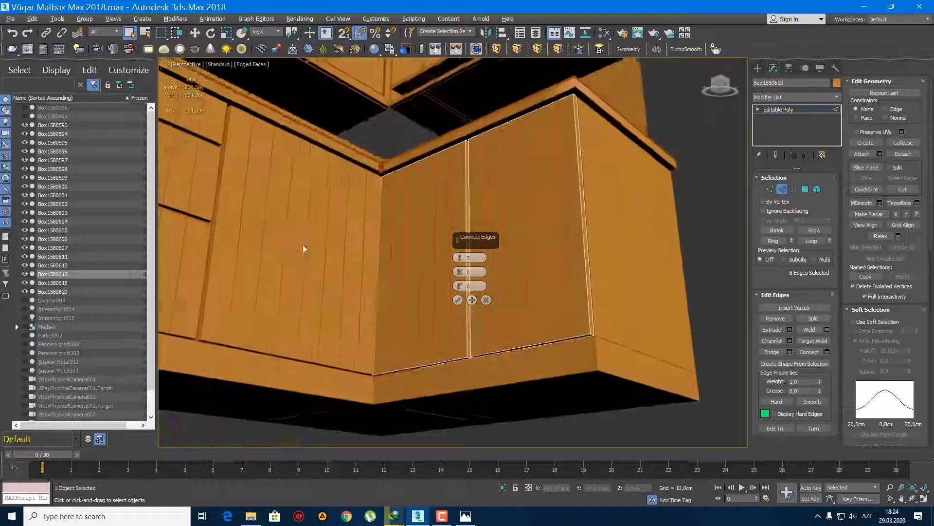
mouse_move(458, 263)
alt+middle_down()
mouse_move(303, 245)
mouse_move(403, 275)
mouse_move(411, 319)
mouse_move(396, 330)
alt+middle_up()
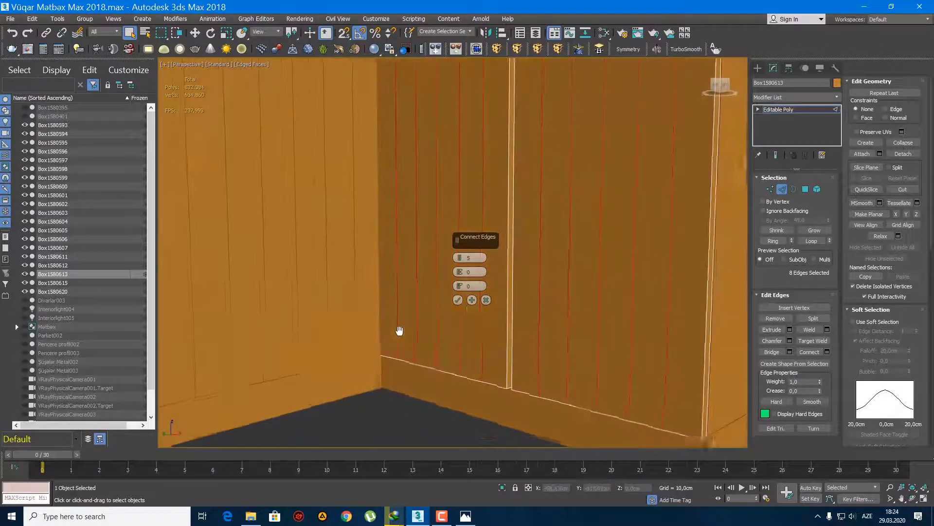
click(458, 300)
scroll(471, 299, down, 10)
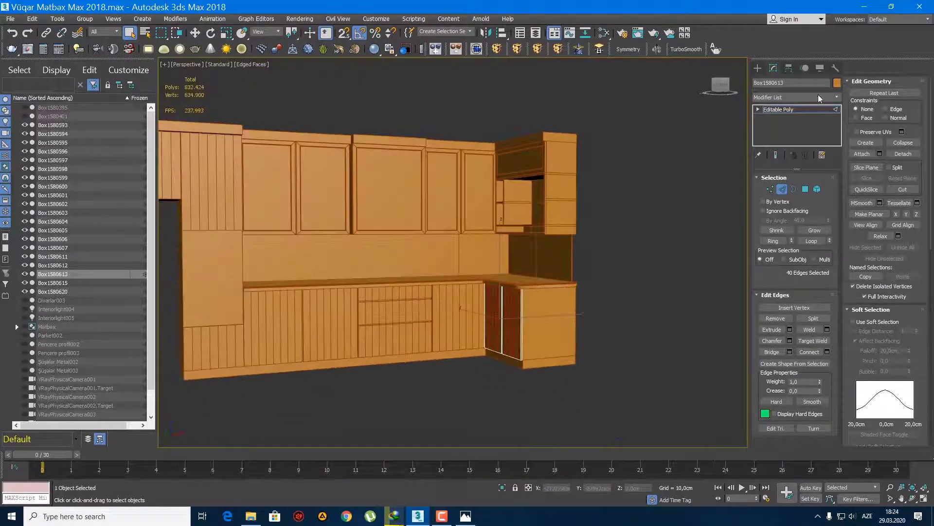
key(Escape)
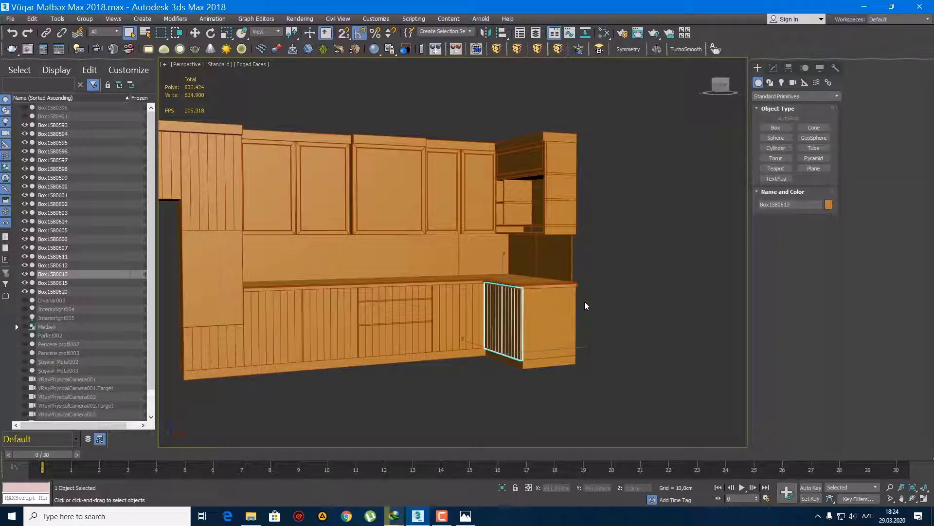
- Save the scene with Ctrl+S
mouse_move(586, 306)
alt+middle_down()
mouse_move(529, 331)
mouse_move(488, 331)
alt+middle_up()
key(ctrl+s)
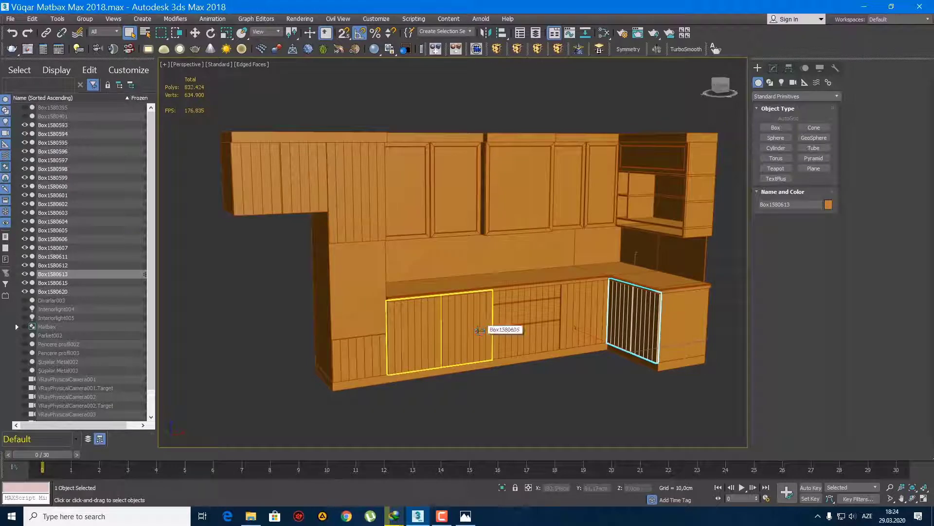
mouse_move(479, 330)
alt+middle_down()
mouse_move(450, 277)
mouse_move(477, 334)
alt+middle_up()
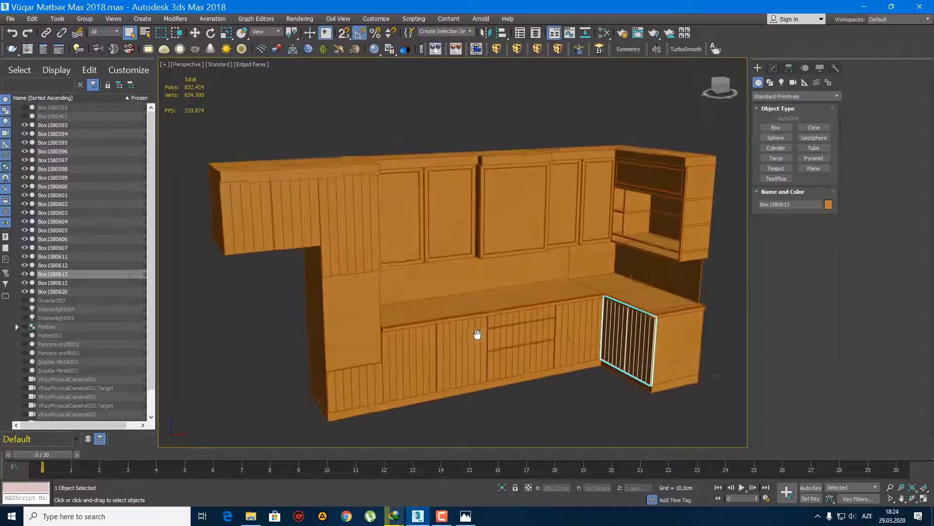
- Select all grooved door and drawer fronts and Attach them into Box1580626
click(360, 253)
alt+middle_drag(370, 265, 364, 230)
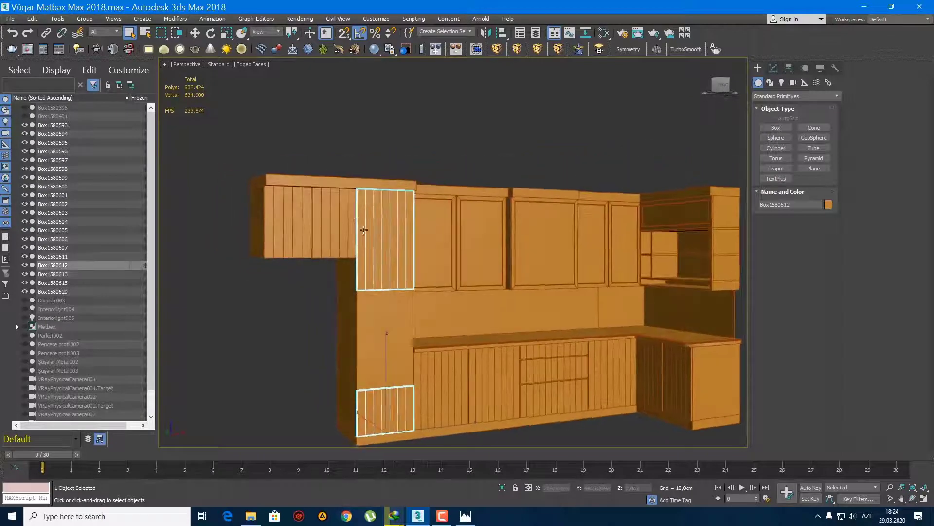
ctrl+click(343, 214)
ctrl+click(472, 378)
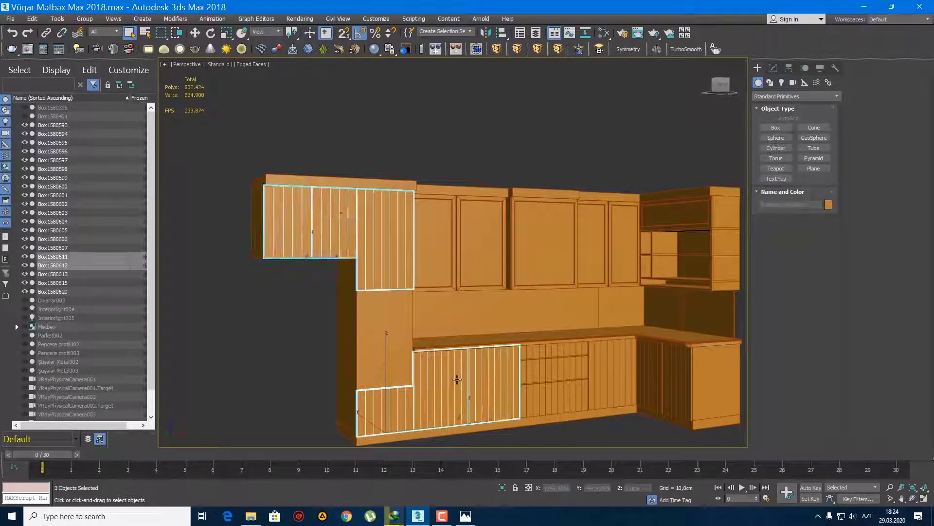
ctrl+click(548, 368)
ctrl+click(618, 366)
ctrl+click(655, 362)
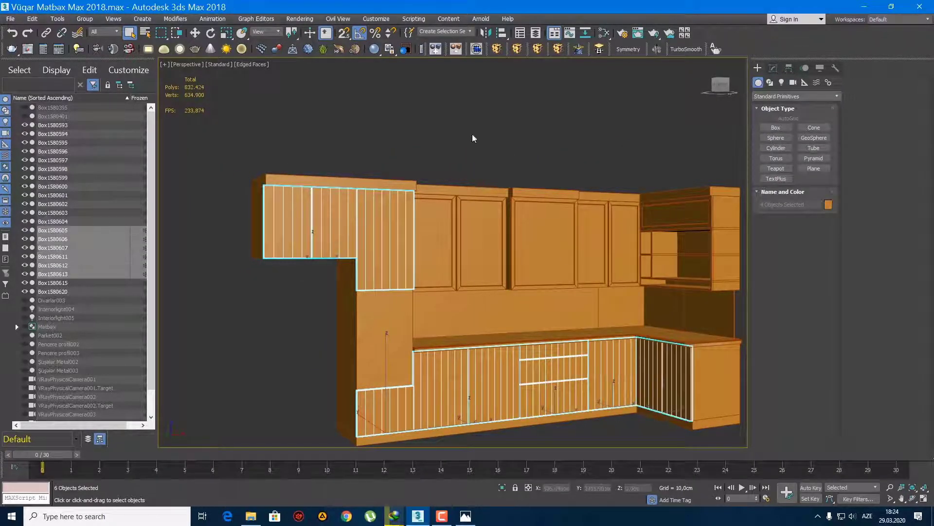
click(436, 49)
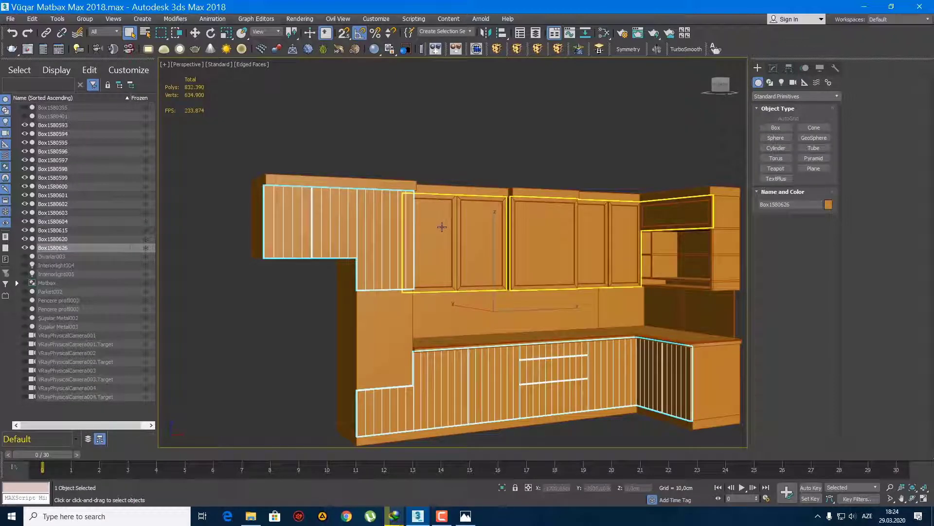
alt+middle_drag(410, 226, 373, 244)
- At Edge level, pick the vertical plank edges on the first upper door front
scroll(373, 244, up, 4)
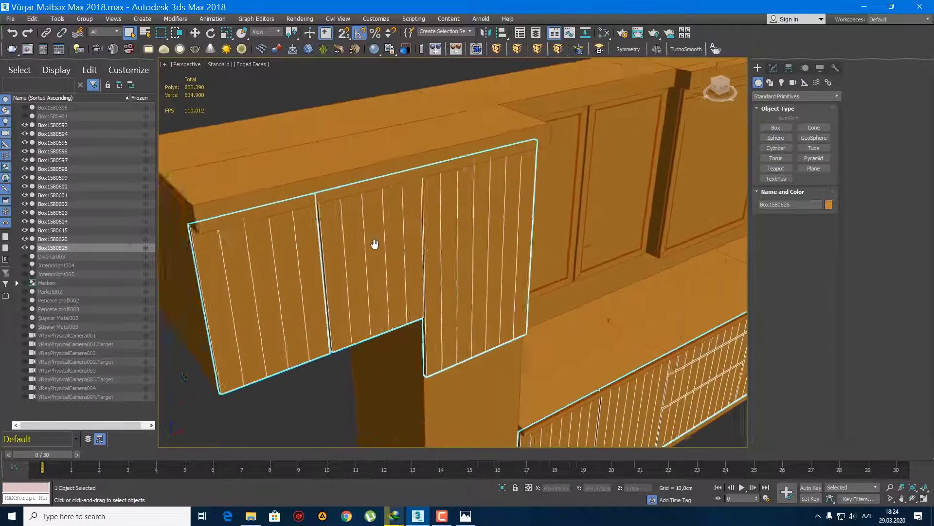
scroll(340, 258, up, 2)
middle_drag(314, 269, 320, 271)
key(2)
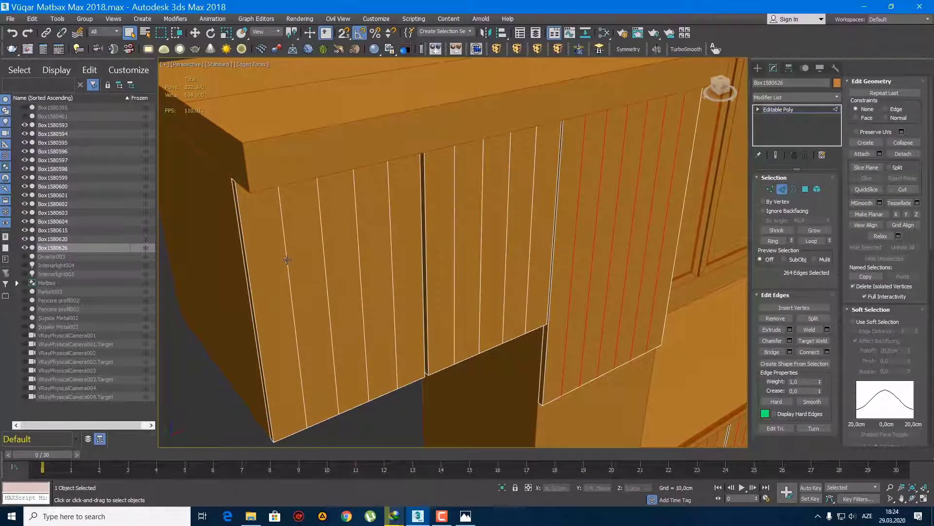
click(286, 260)
ctrl+click(325, 261)
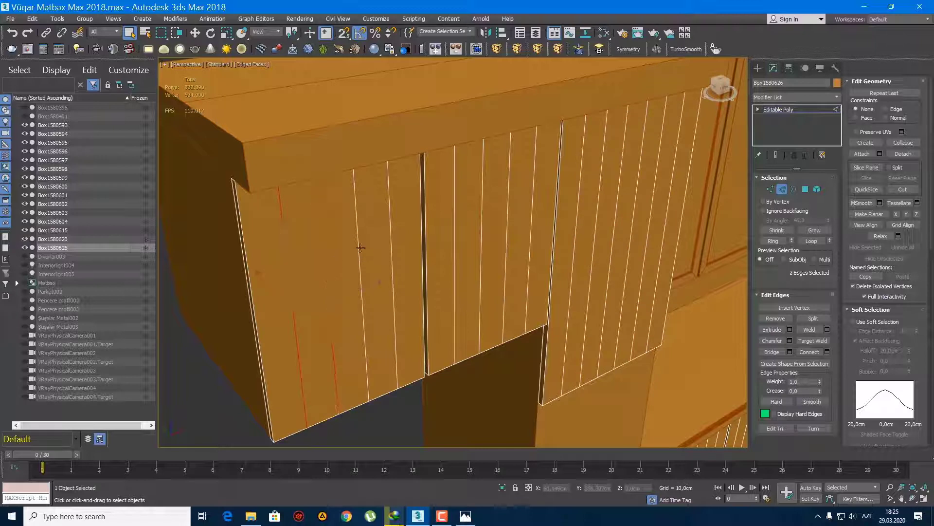
ctrl+click(360, 248)
ctrl+click(392, 242)
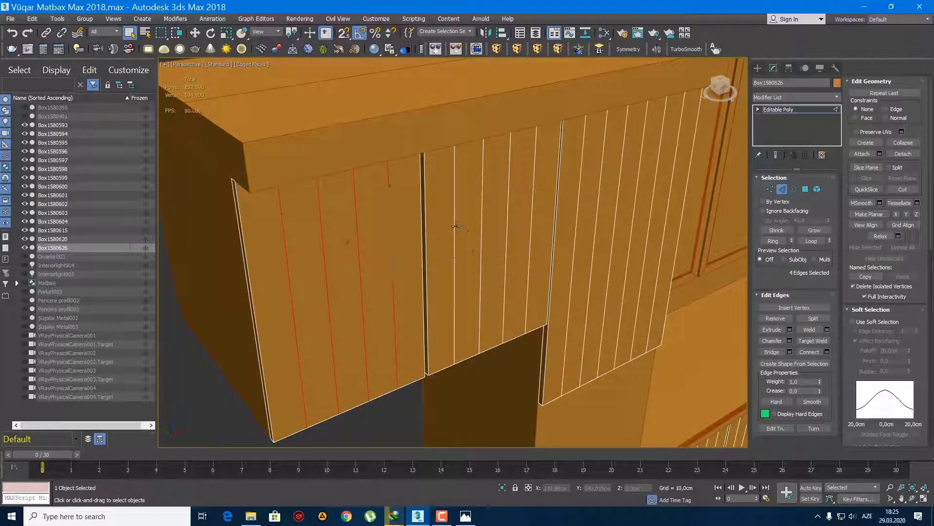
ctrl+click(455, 223)
ctrl+click(483, 223)
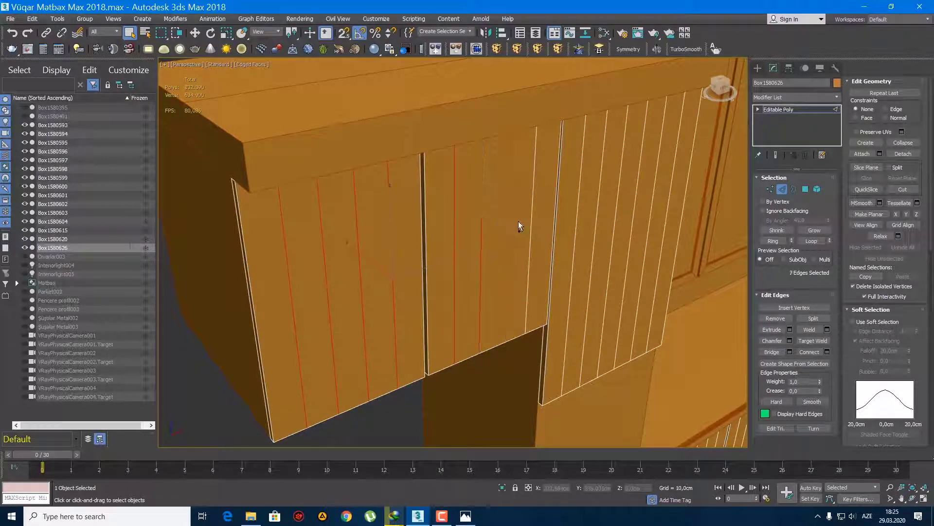
ctrl+click(532, 221)
- Add the vertical plank edges on the second upper door
middle_drag(532, 221, 459, 240)
ctrl+click(388, 239)
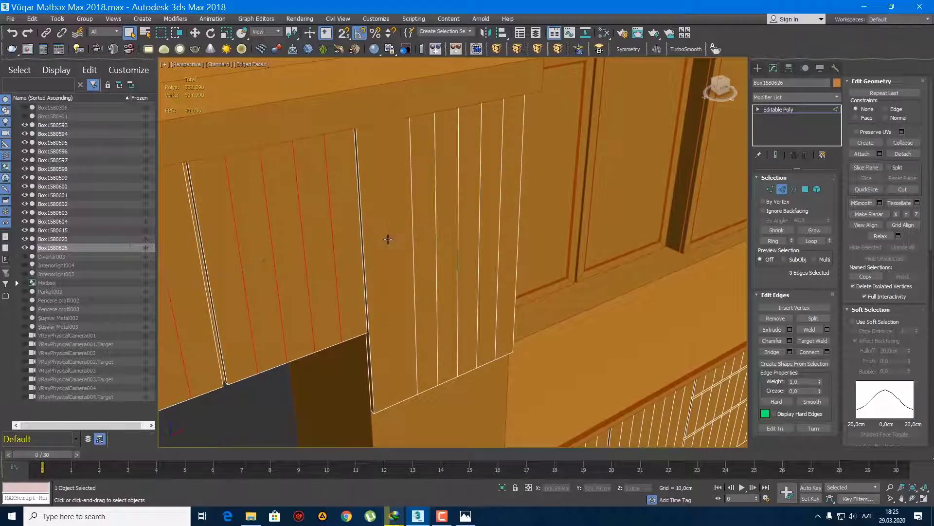
ctrl+click(414, 237)
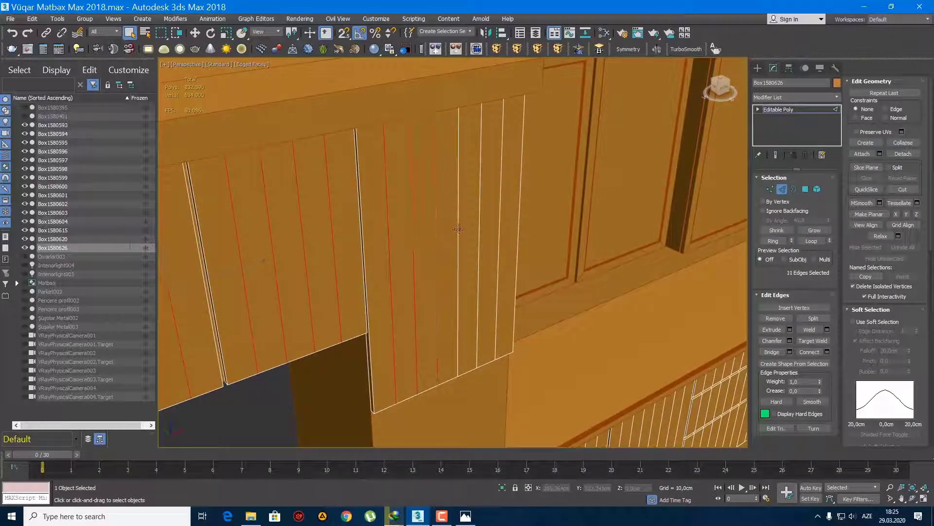
ctrl+click(459, 229)
ctrl+click(501, 224)
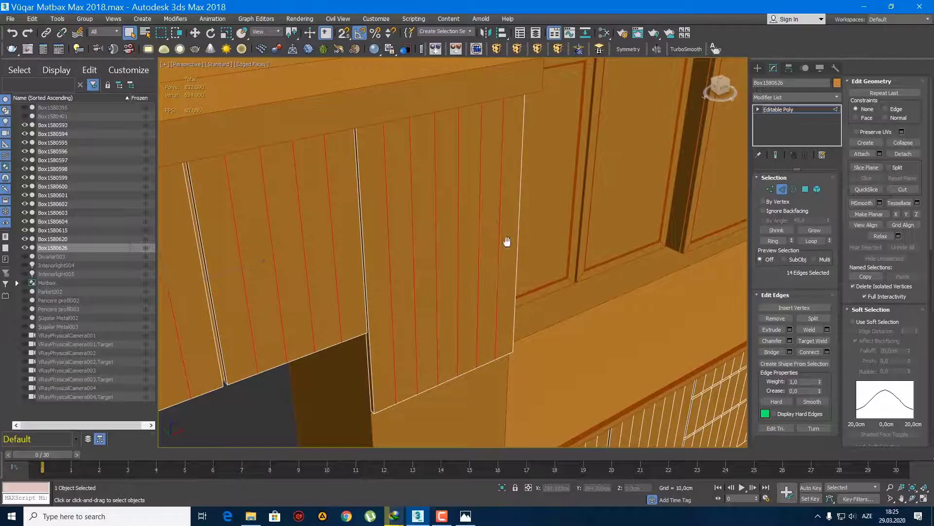
- Add the board edges seen from above, reaching 20 selected edges
scroll(507, 242, down, 5)
alt+middle_drag(482, 227, 486, 292)
scroll(485, 292, up, 3)
scroll(489, 271, up, 3)
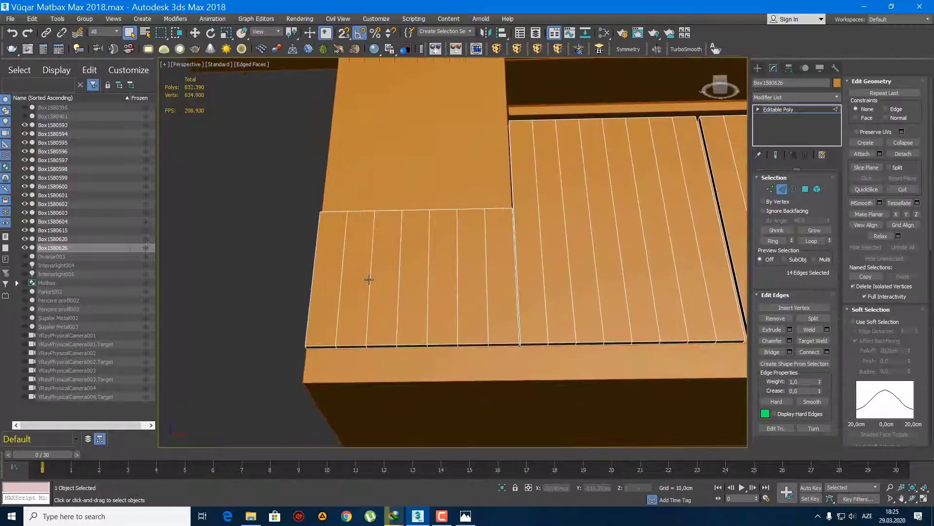
ctrl+click(368, 276)
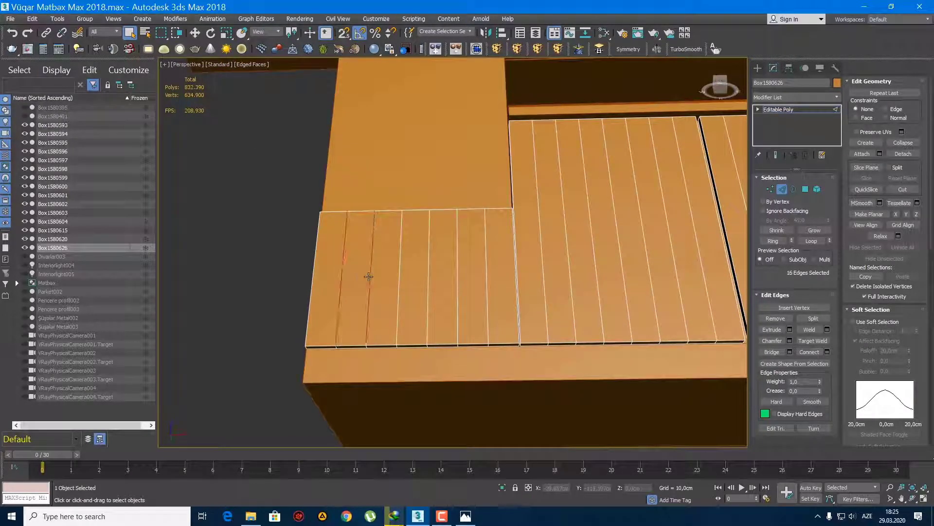
ctrl+click(400, 279)
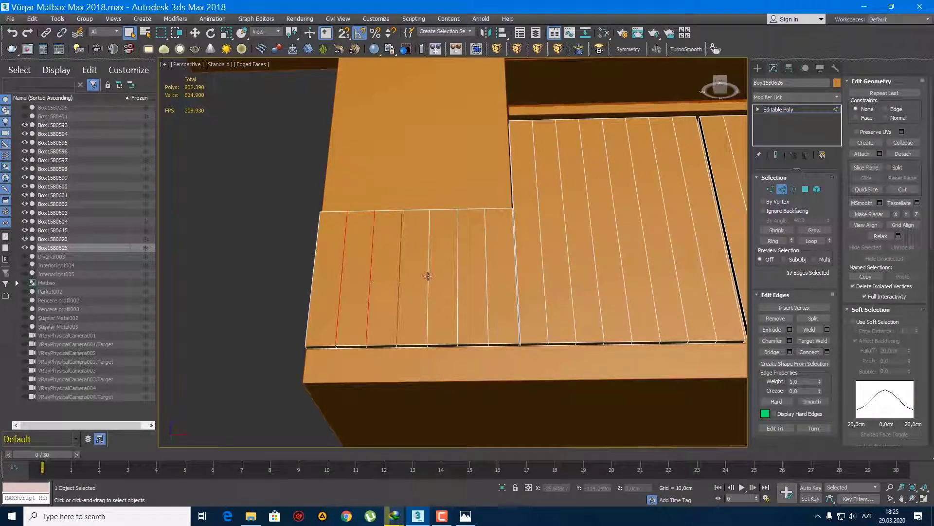
ctrl+click(487, 276)
scroll(463, 271, down, 2)
mouse_move(463, 271)
alt+middle_down()
mouse_move(413, 268)
mouse_move(440, 263)
alt+middle_up()
scroll(412, 269, up, 2)
- In Front view, marquee-add two doors' vertical plank edges to the selection
key(f)
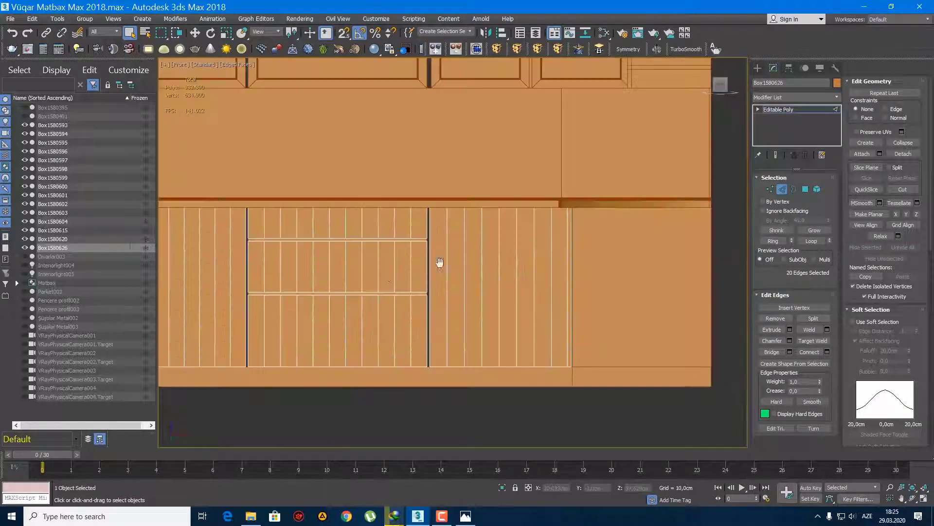
scroll(477, 252, down, 5)
scroll(392, 264, up, 4)
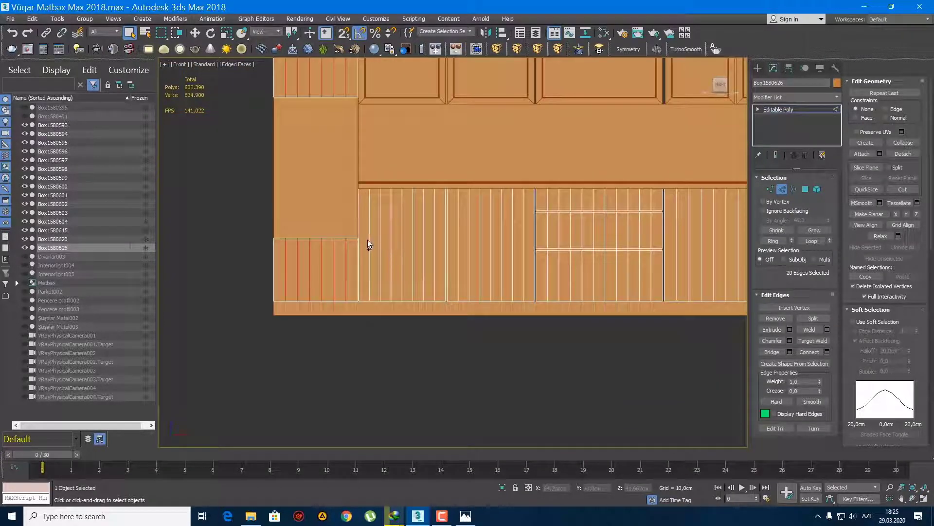
ctrl+drag(437, 263, 527, 265)
scroll(527, 265, up, 3)
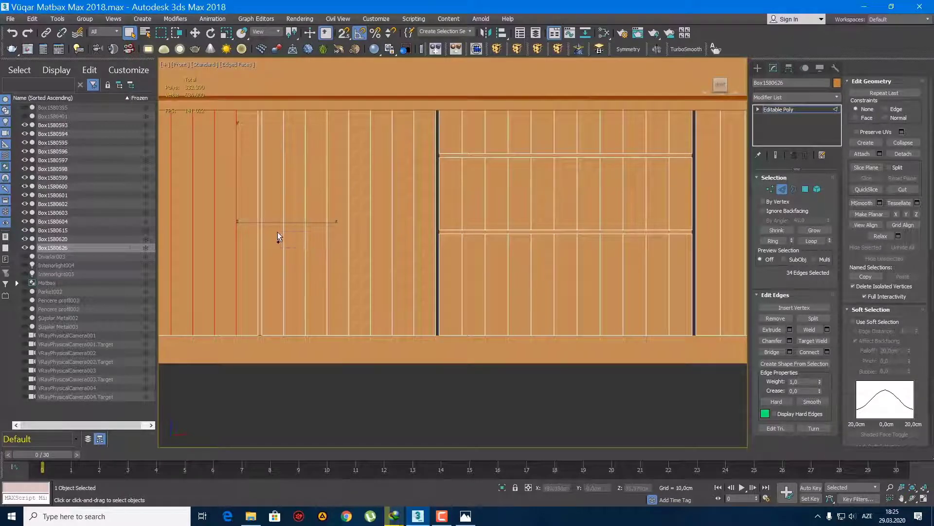
ctrl+drag(428, 264, 423, 265)
middle_drag(518, 250, 372, 268)
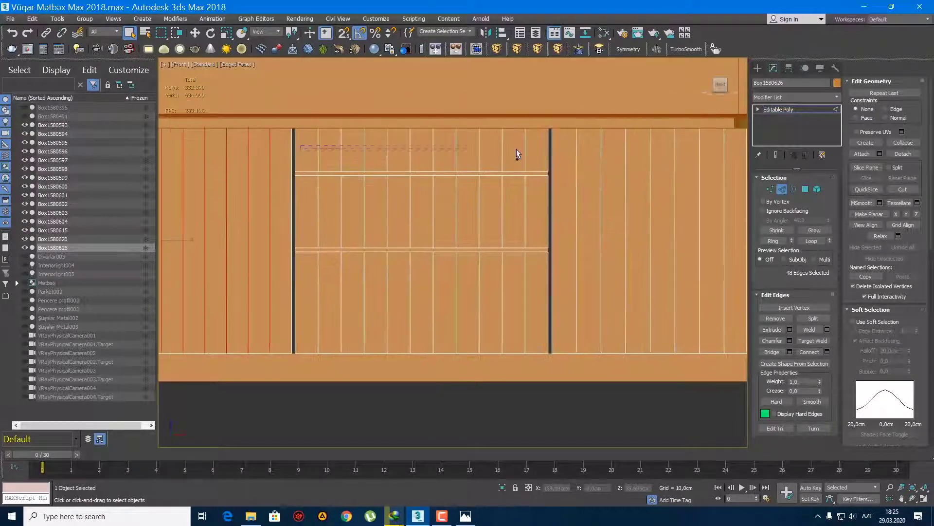
- Add the plank edges of the three drawers and the remaining door
ctrl+drag(517, 154, 518, 155)
ctrl+drag(543, 217, 542, 218)
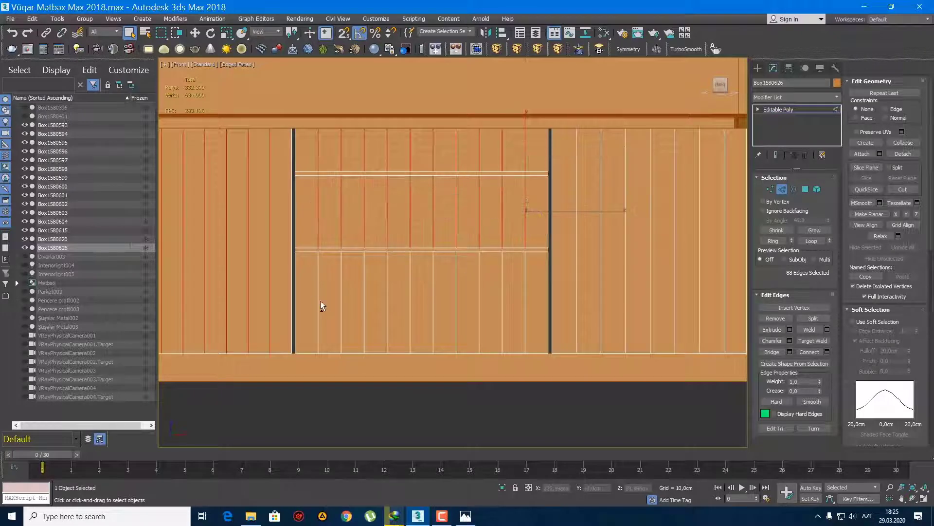
ctrl+drag(625, 302, 524, 306)
middle_drag(488, 300, 314, 230)
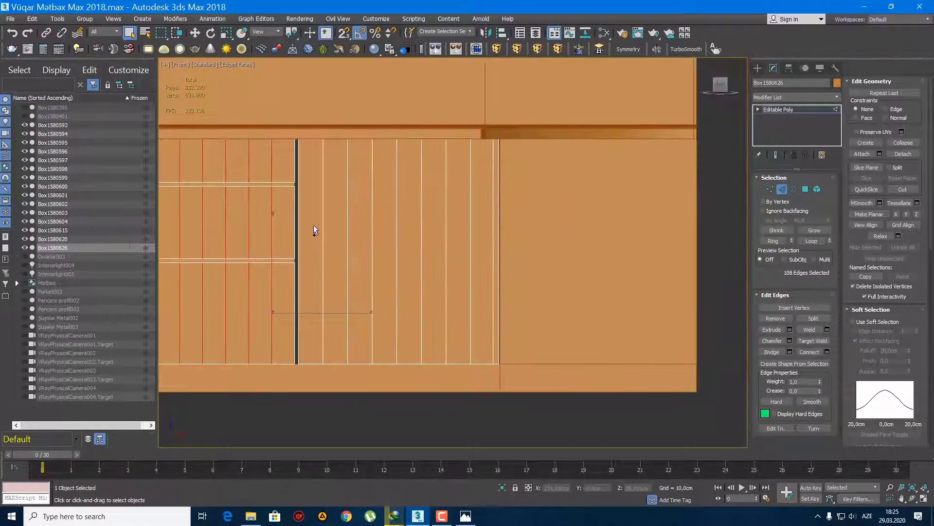
ctrl+drag(484, 252, 483, 261)
- Add the side panel's plank edges for 142 total, then view Top in wireframe
mouse_move(483, 261)
alt+middle_down()
mouse_move(424, 311)
mouse_move(309, 230)
alt+middle_up()
scroll(423, 310, up, 3)
scroll(384, 298, up, 2)
scroll(383, 298, down, 2)
scroll(267, 229, up, 2)
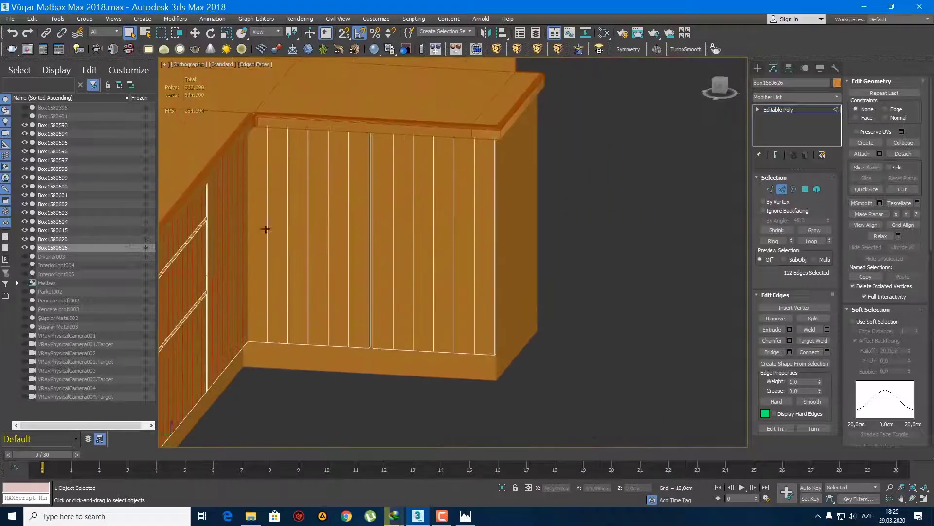
ctrl+drag(360, 256, 258, 258)
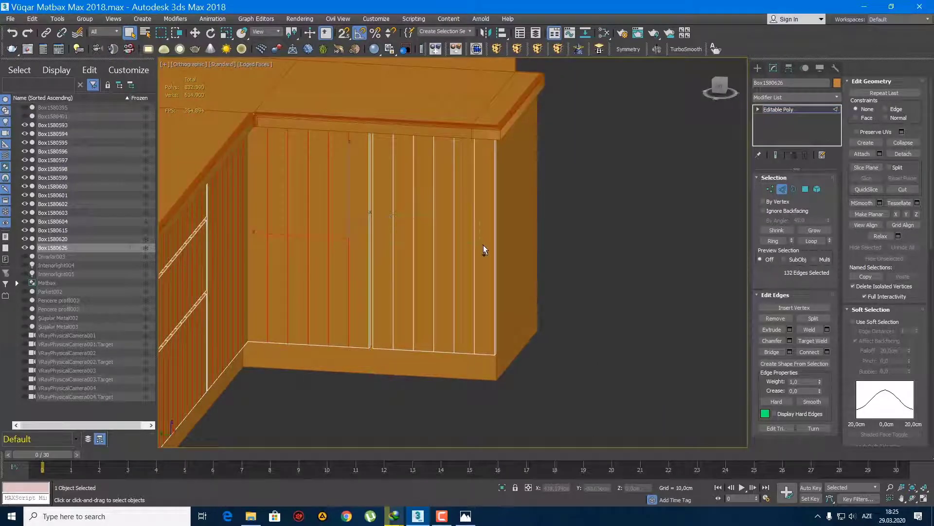
ctrl+drag(484, 248, 389, 256)
key(t)
key(F3)
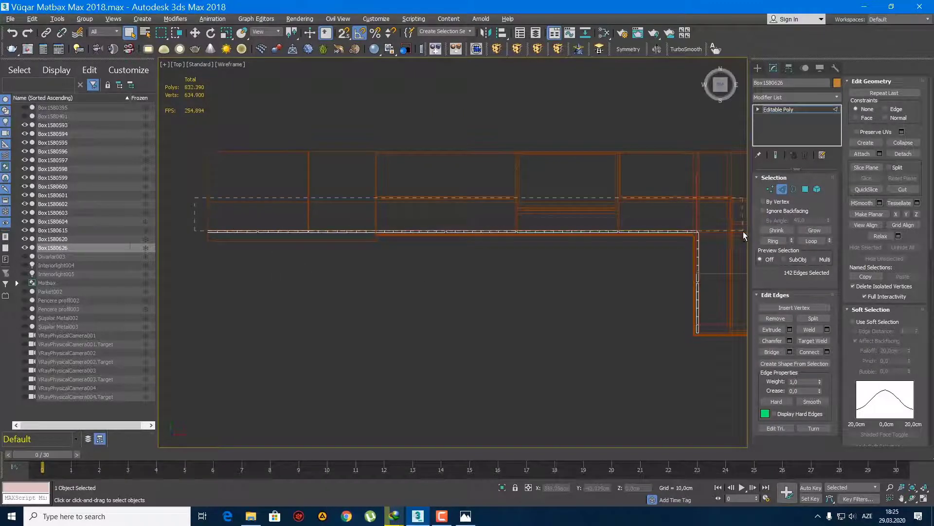
- Deselect the stray corner-cabinet edges in Top view, trimming the selection from 142 to 81
alt+drag(741, 232, 740, 232)
scroll(738, 229, up, 3)
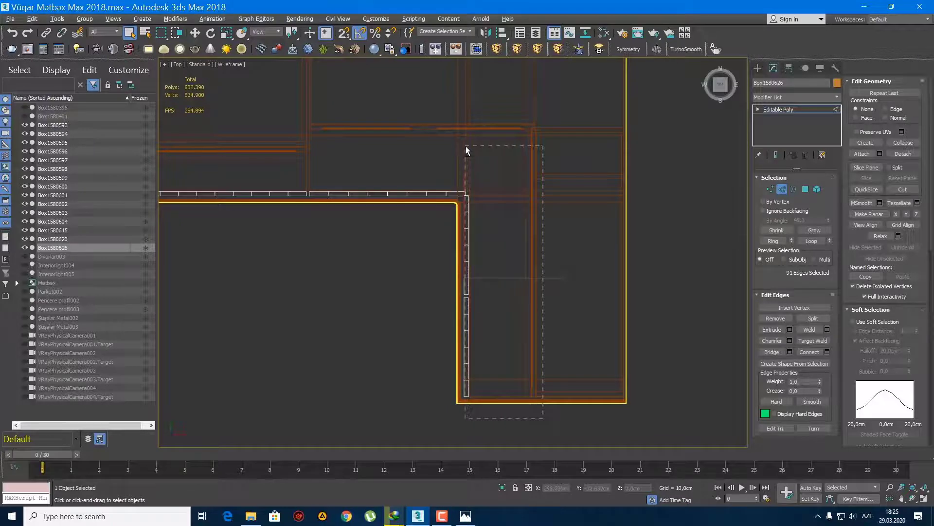
alt+drag(478, 144, 466, 146)
scroll(476, 248, down, 2)
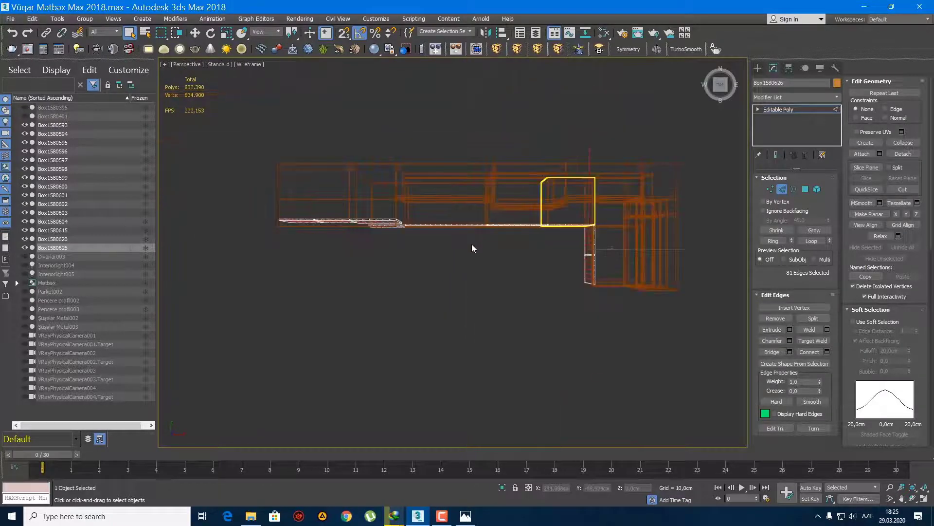